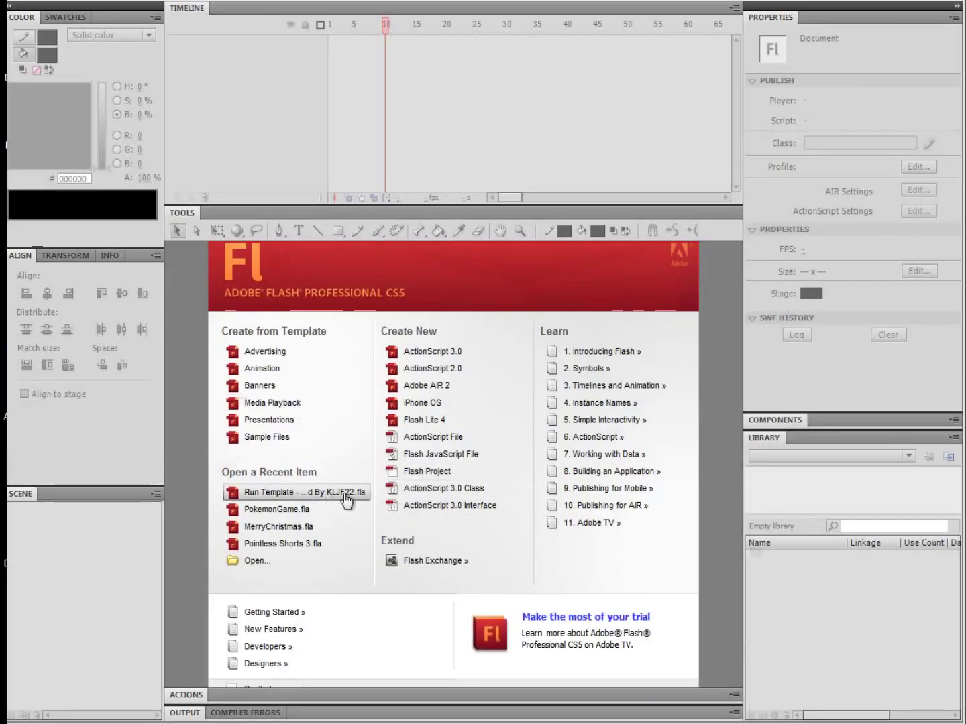
Open the recent Run Template - 12 FPS - CS4 file and examine the Stick figure folder's layers up to frame 11
{"action": "left_click", "coordinate": [346, 496]}
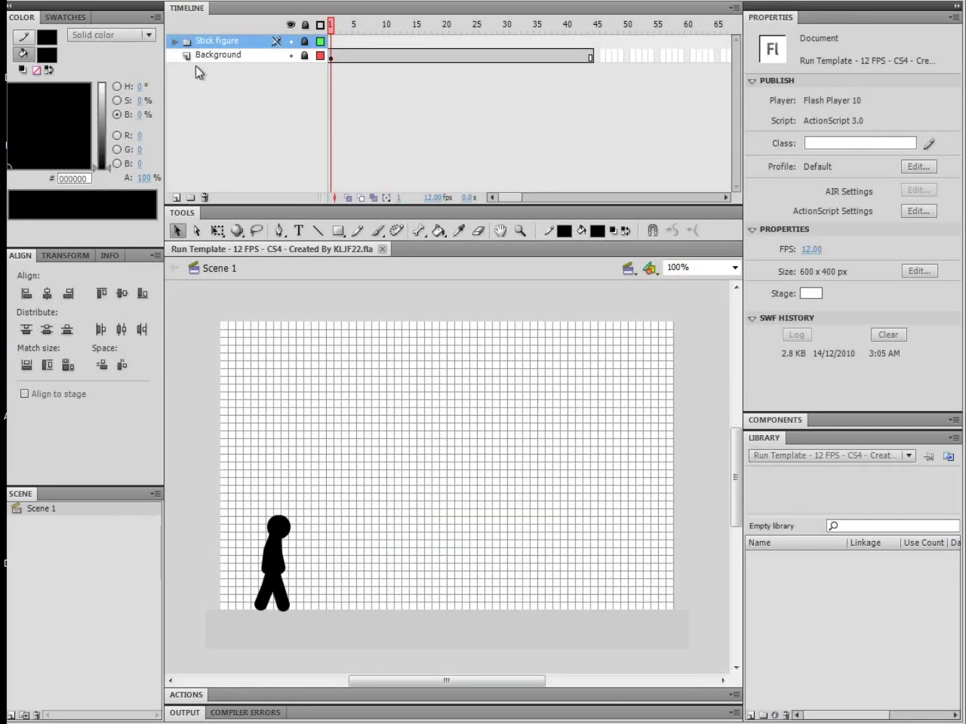
{"action": "left_click", "coordinate": [175, 42]}
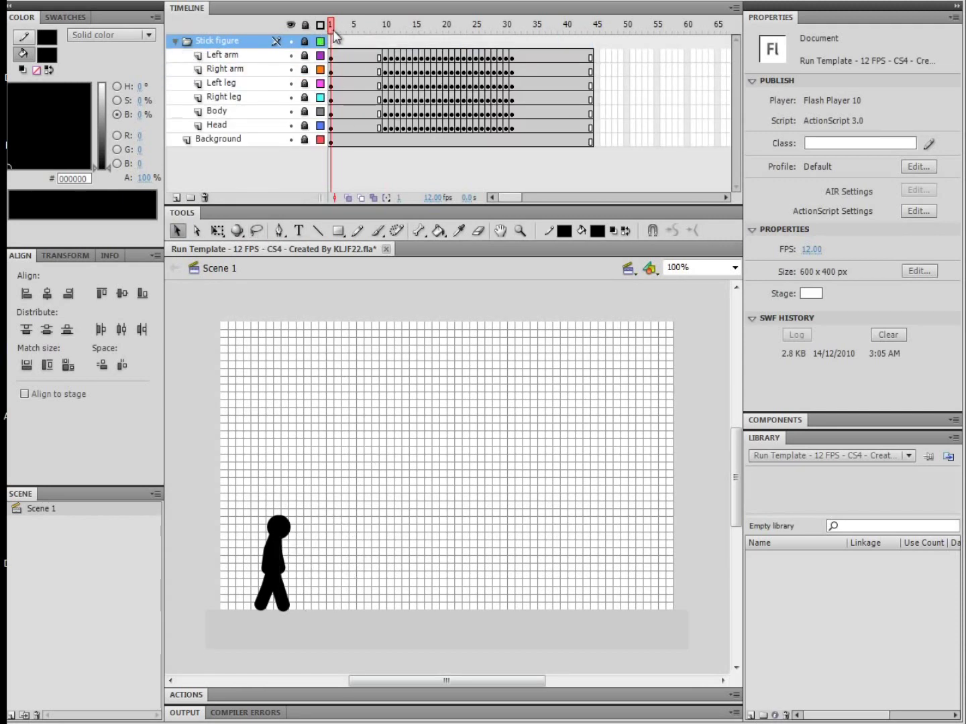
{"action": "left_click_drag", "start_coordinate": [331, 30], "coordinate": [390, 62]}
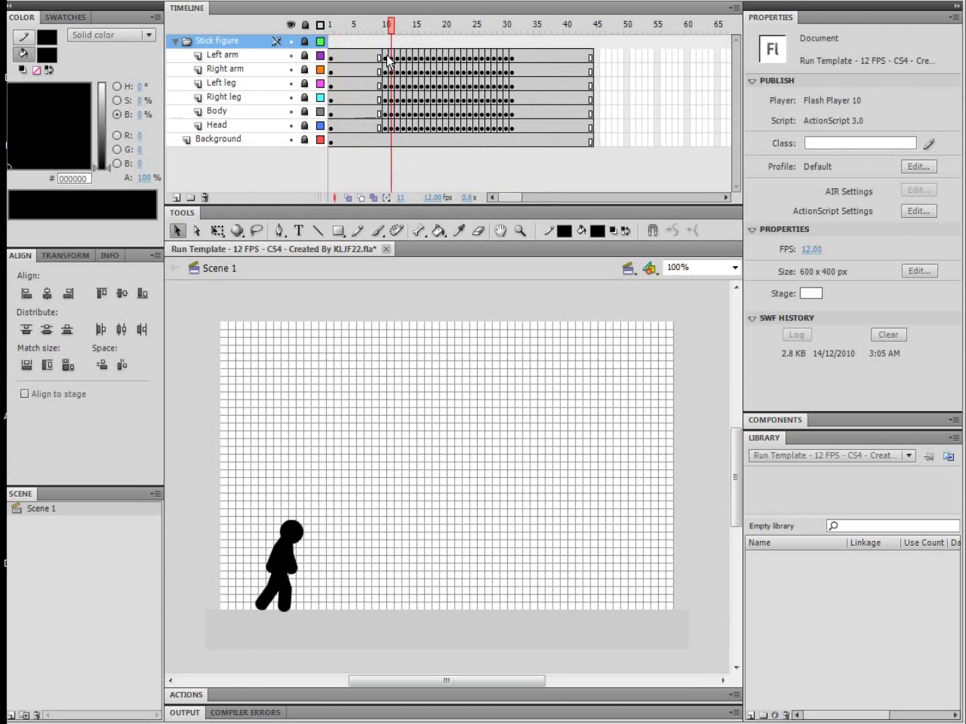
Test the template's run animation as a movie, close the preview and return to frame 1
{"action": "key", "text": "ctrl+Return"}
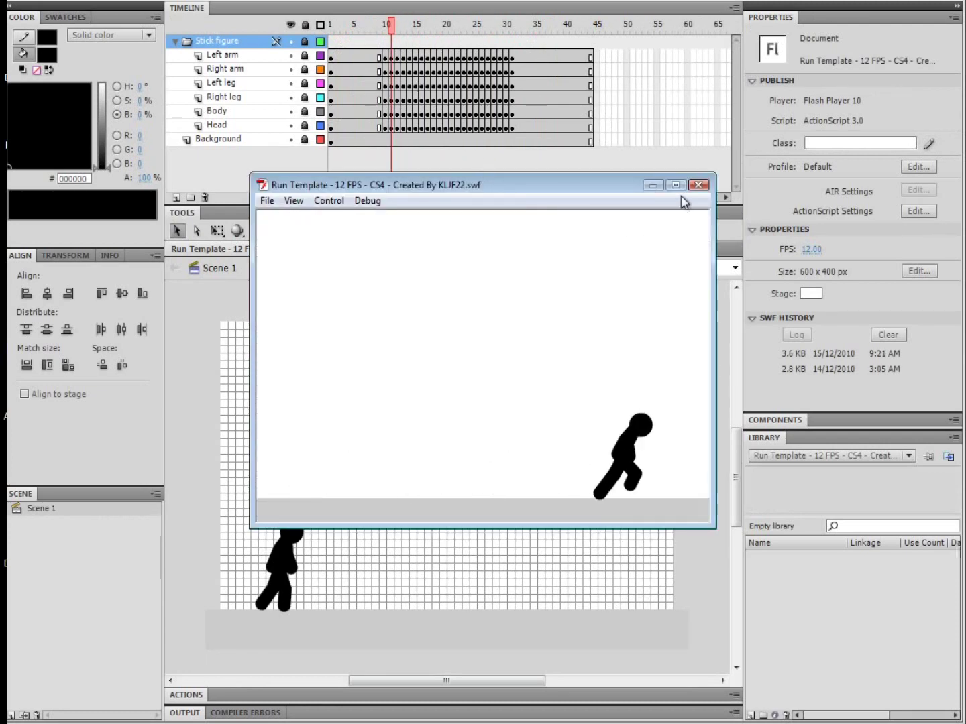
{"action": "left_click", "coordinate": [697, 184]}
{"action": "left_click", "coordinate": [330, 27]}
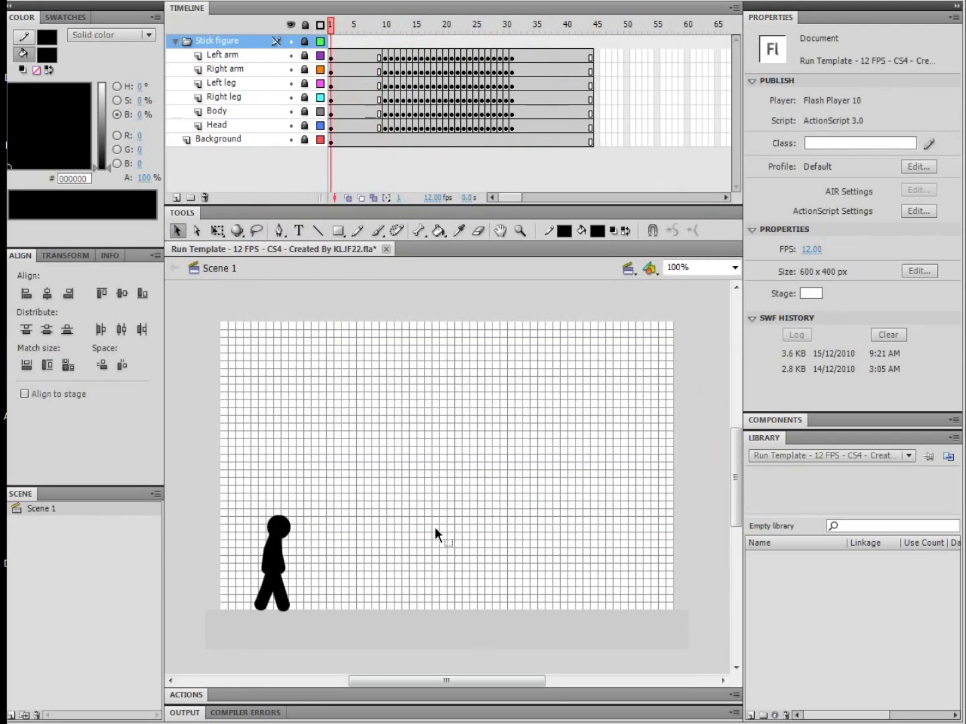
Close the template without saving and create a new ActionScript 3.0 document
{"action": "key", "text": "ctrl+w"}
{"action": "left_click", "coordinate": [480, 380]}
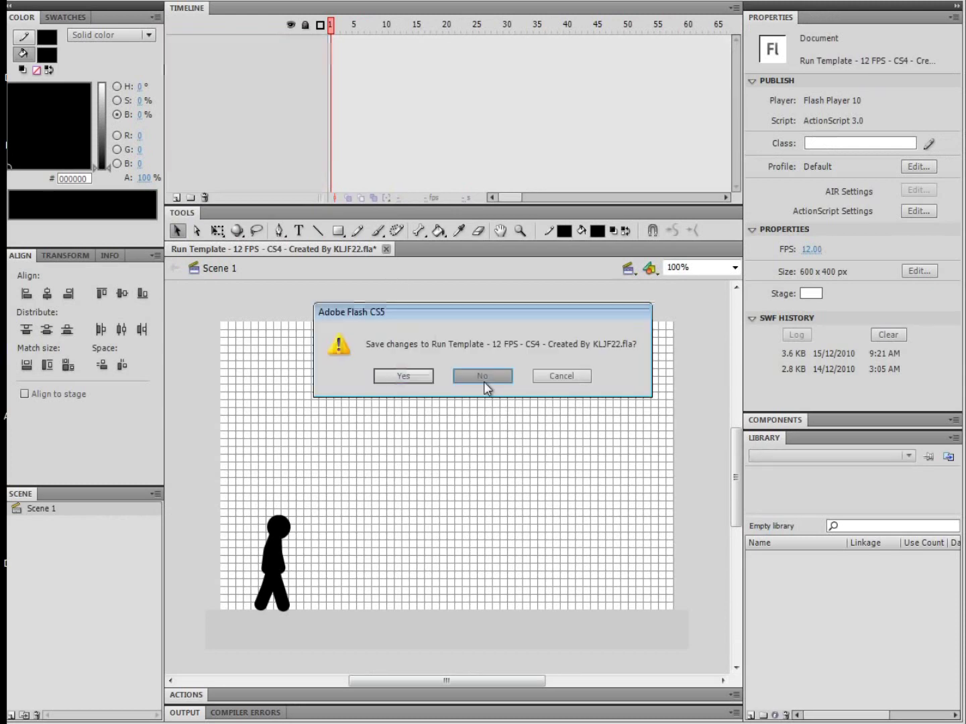
{"action": "left_click", "coordinate": [439, 352]}
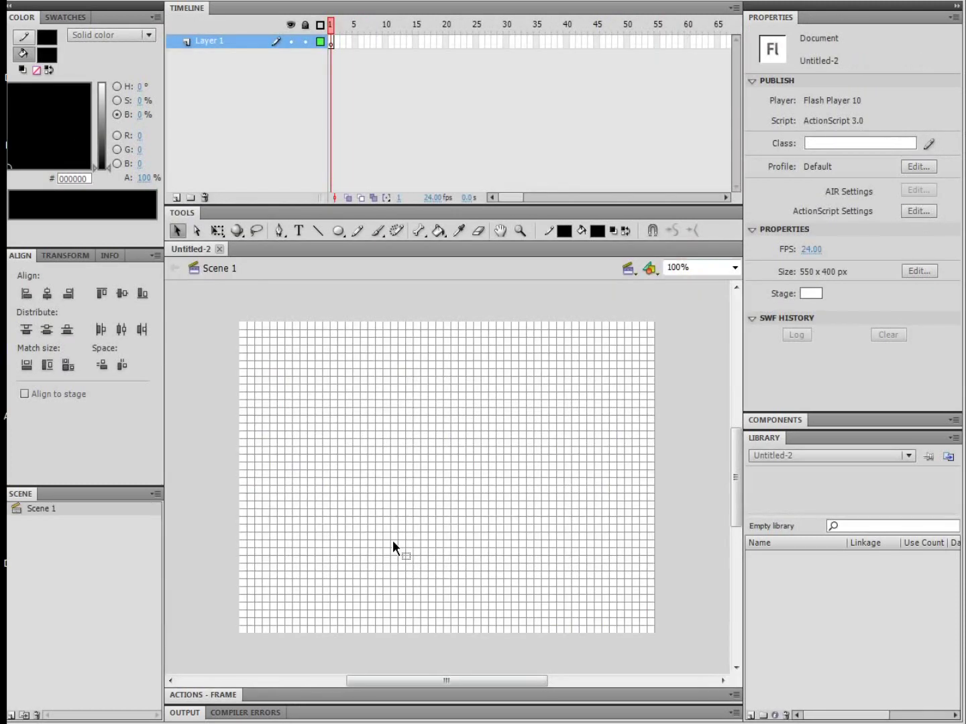
Review the new document's stage dimensions and ruler units in the document settings
{"action": "right_click", "coordinate": [458, 363]}
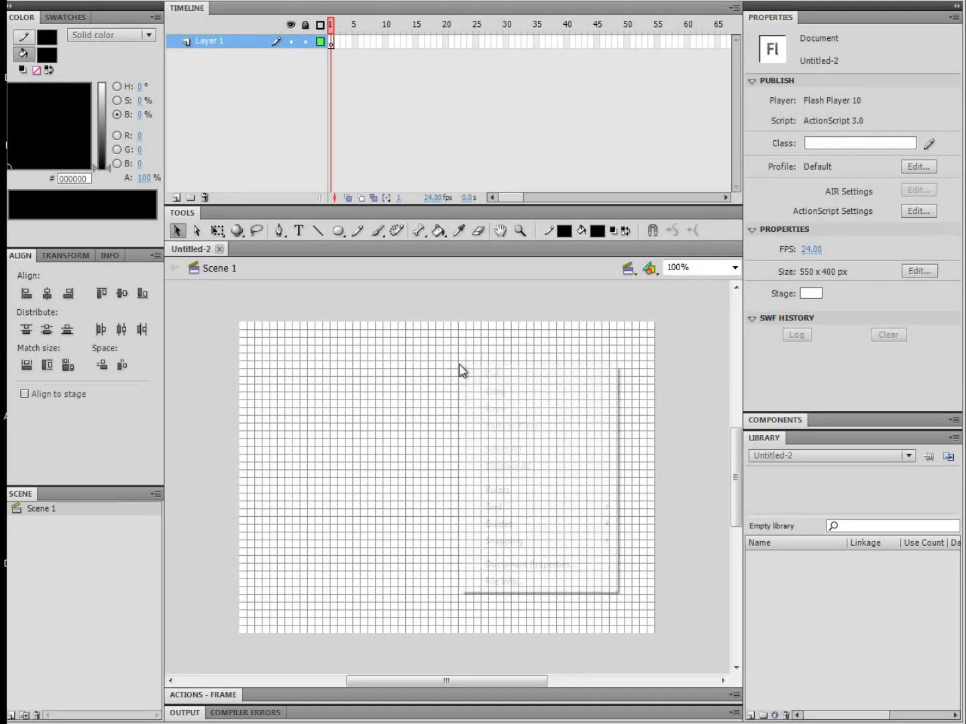
{"action": "left_click", "coordinate": [506, 567]}
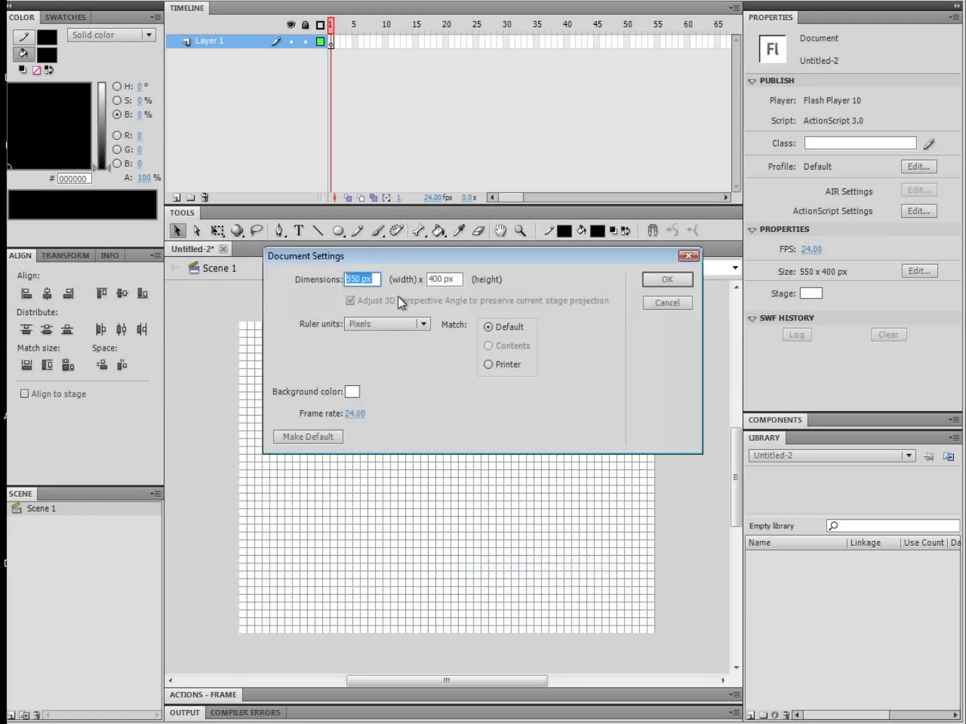
{"action": "left_click_drag", "start_coordinate": [429, 281], "coordinate": [348, 279]}
{"action": "left_click", "coordinate": [458, 323]}
{"action": "left_click", "coordinate": [354, 340]}
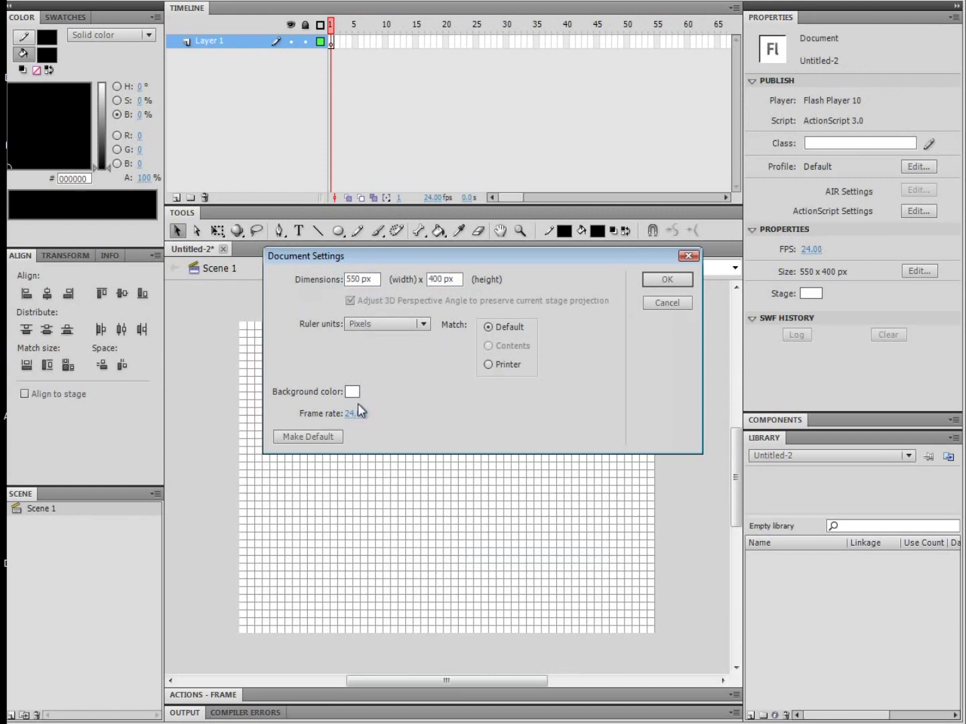
{"action": "left_click", "coordinate": [671, 281]}
Set the document's frame rate to 12 fps
{"action": "left_click", "coordinate": [430, 198]}
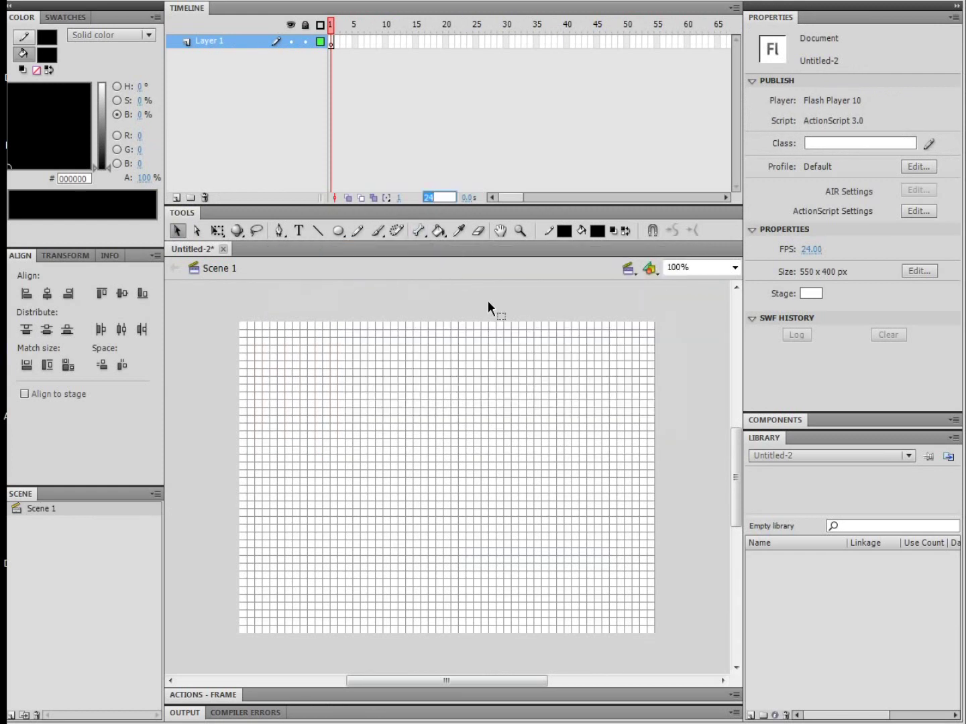
{"action": "type", "text": "12"}
{"action": "key", "text": "Return"}
Review the stage grid's visibility and horizontal and vertical spacing settings, keeping the grid shown
{"action": "left_click_drag", "start_coordinate": [225, 313], "coordinate": [684, 627]}
{"action": "key", "text": "ctrl+alt+g"}
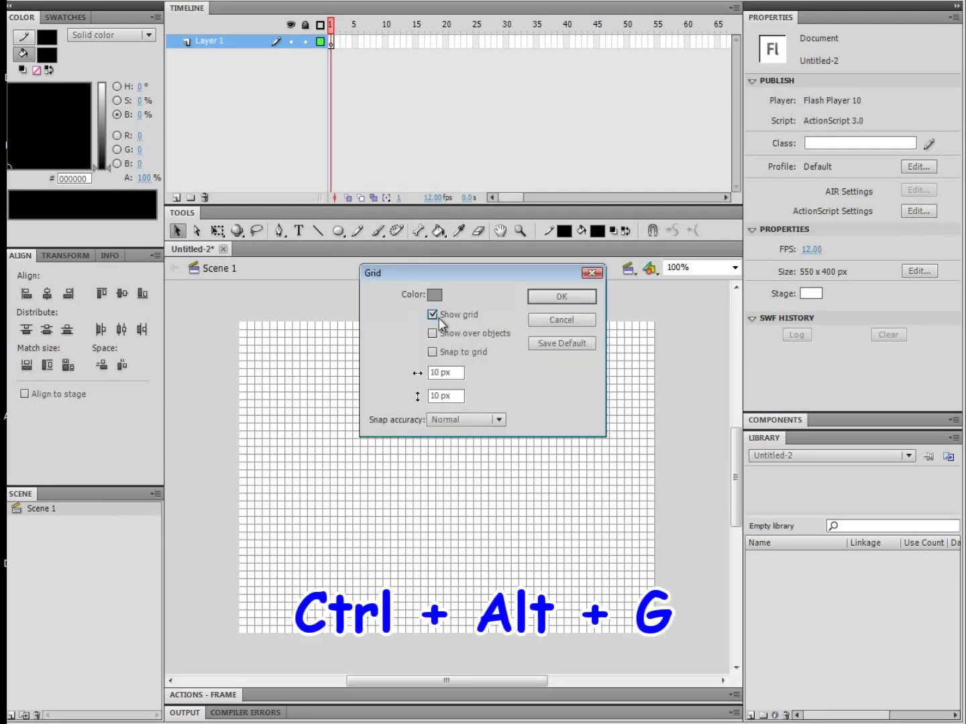
{"action": "left_click", "coordinate": [433, 315]}
{"action": "left_click", "coordinate": [432, 316]}
{"action": "left_click", "coordinate": [432, 372]}
{"action": "key", "text": "Tab"}
{"action": "left_click", "coordinate": [555, 295]}
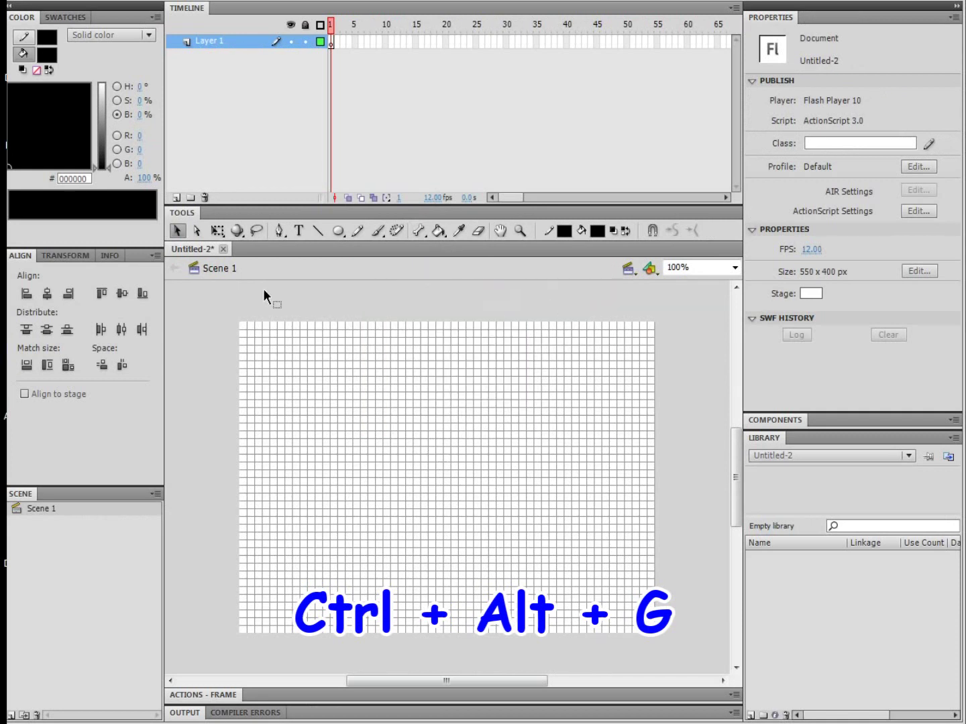
Review the stage's snapping options, select the Line tool and toggle Snap to Grid
{"action": "right_click", "coordinate": [299, 376]}
{"action": "mouse_move", "coordinate": [435, 555]}
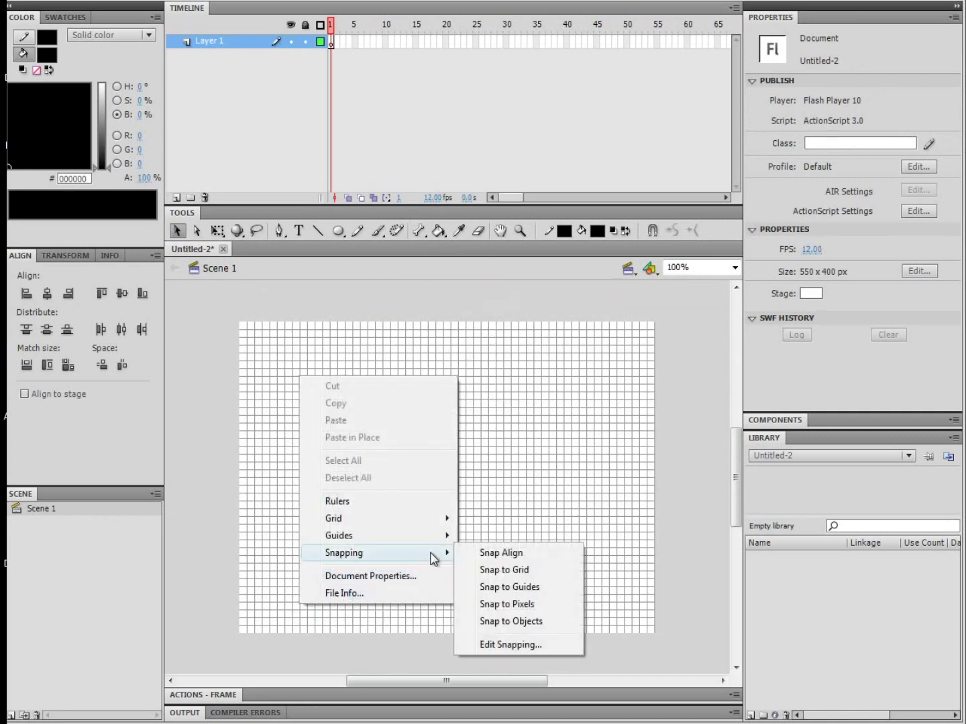
{"action": "left_click", "coordinate": [543, 479]}
{"action": "left_click", "coordinate": [317, 231]}
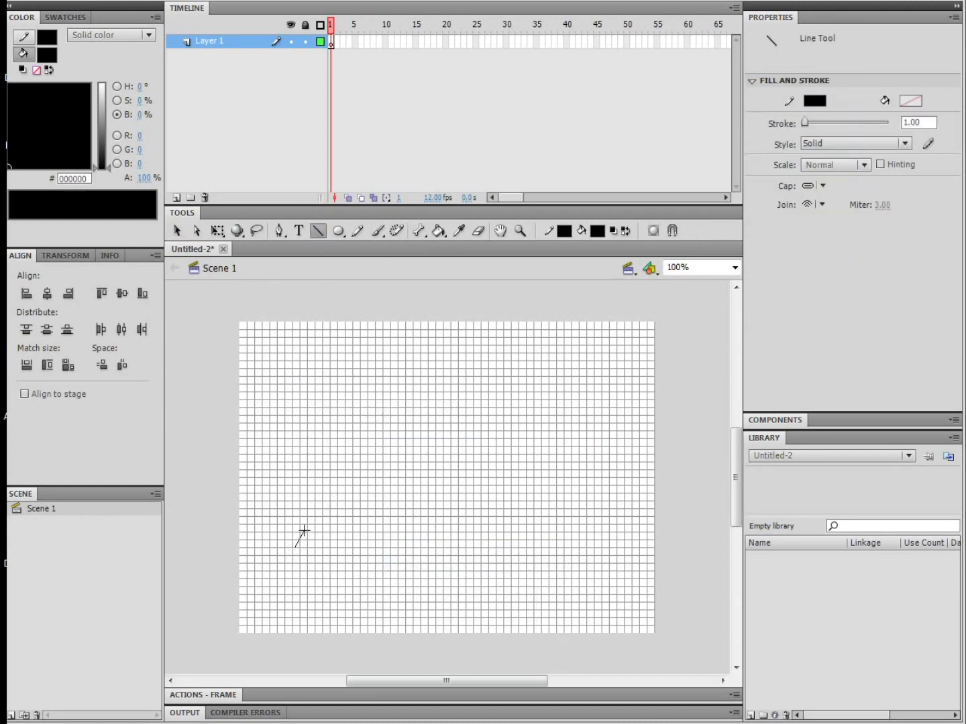
{"action": "right_click", "coordinate": [297, 433]}
{"action": "mouse_move", "coordinate": [430, 613]}
{"action": "left_click", "coordinate": [484, 628]}
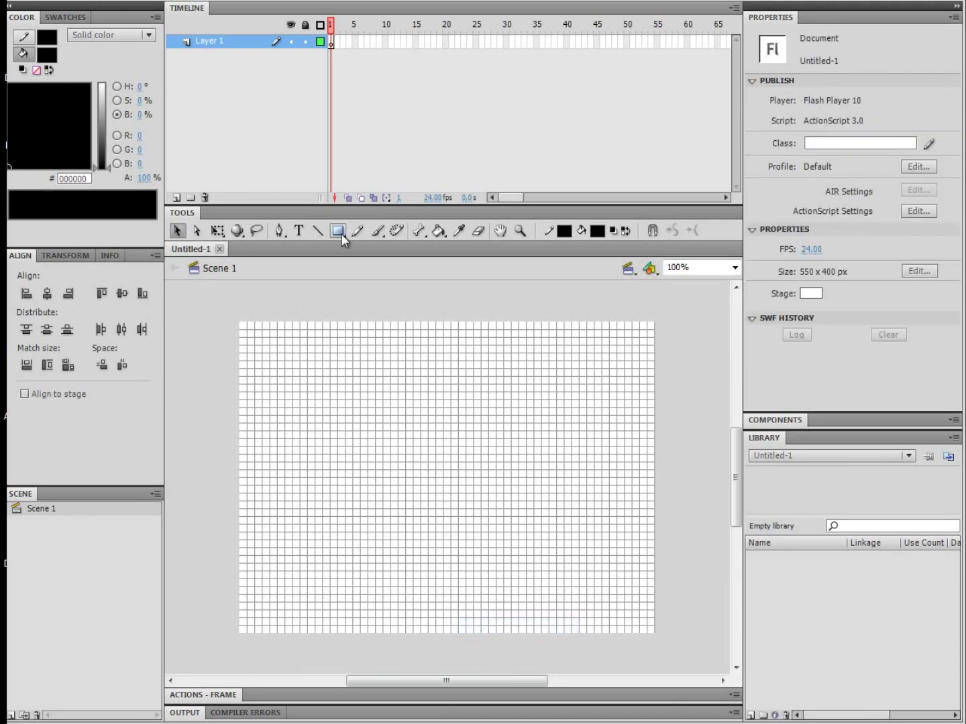
Draw a solid black circle about 50 px in diameter with the Oval tool as the stick figure's head
{"action": "left_click", "coordinate": [340, 233]}
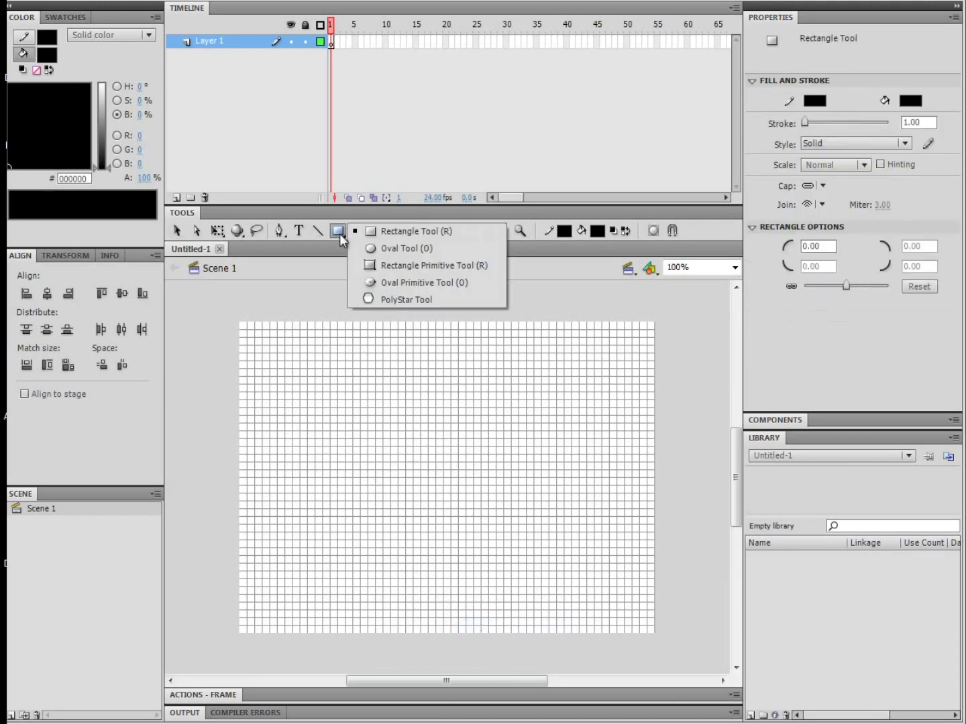
{"action": "left_click", "coordinate": [410, 250]}
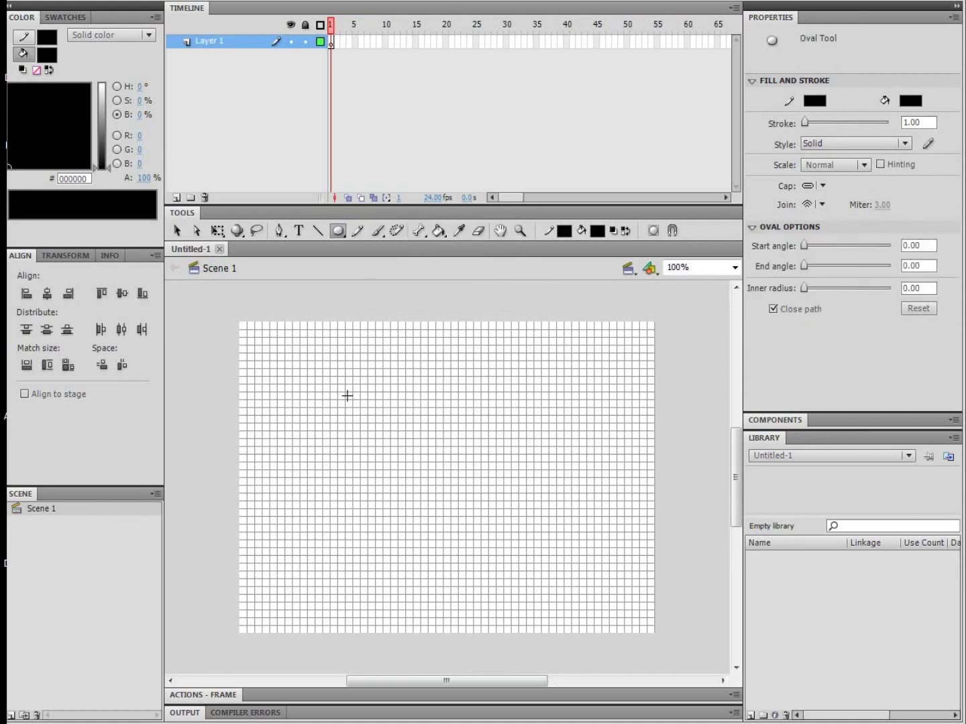
{"action": "left_click_drag", "start_coordinate": [347, 395], "coordinate": [384, 439]}
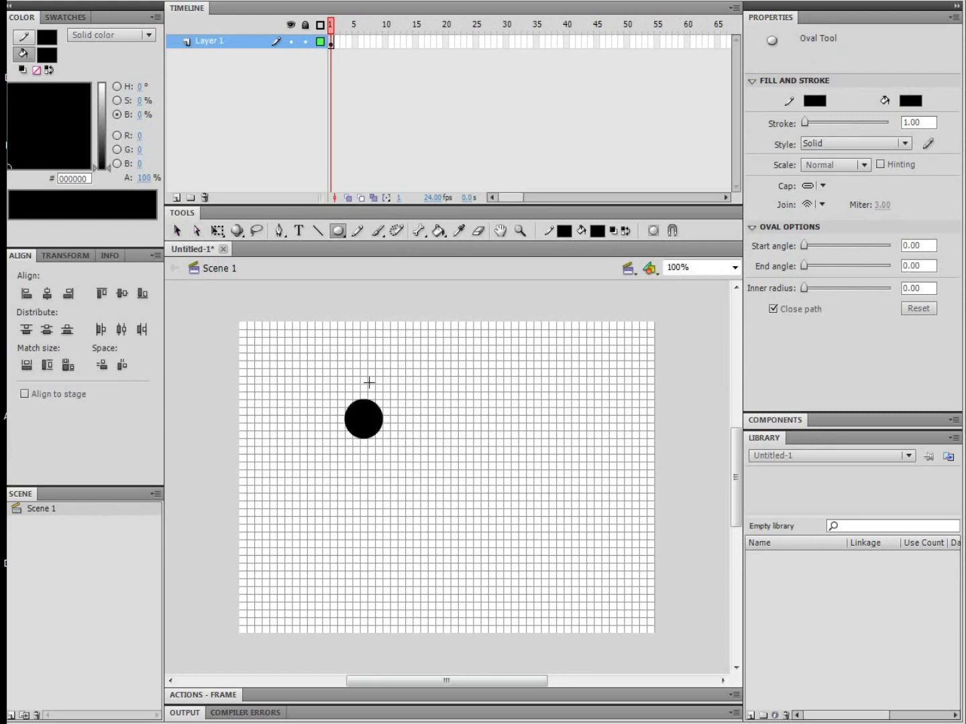
{"action": "left_click", "coordinate": [374, 406], "text": "ctrl"}
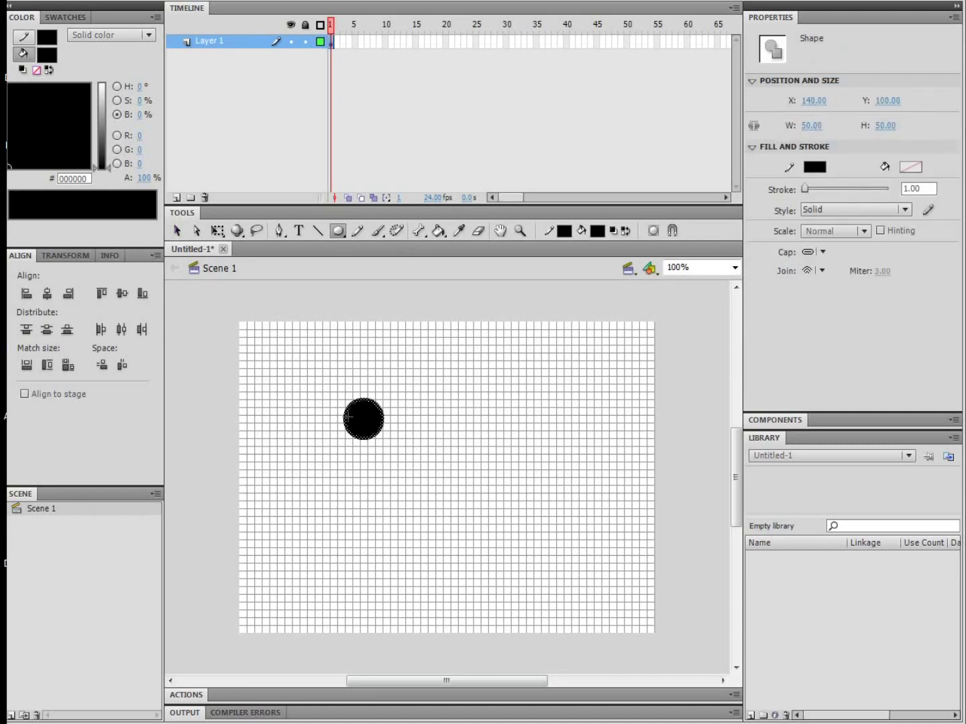
{"action": "left_click", "coordinate": [178, 231]}
{"action": "left_click", "coordinate": [392, 408]}
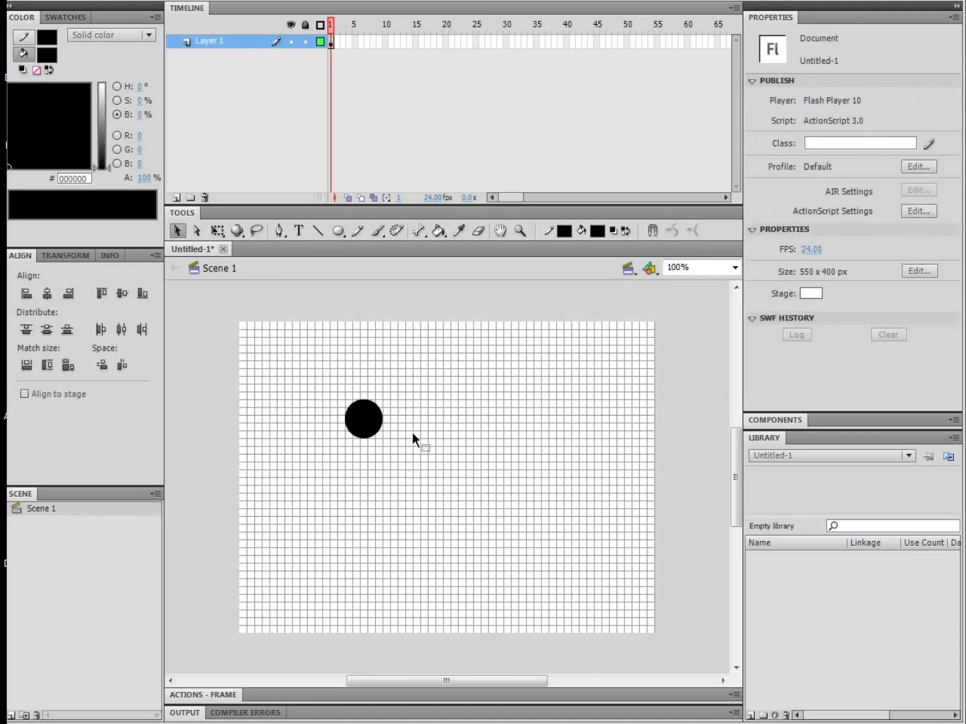
Draw a vertical torso with two-segment arms and legs beside the head, using black lines with a 3.00 stroke
{"action": "key", "text": "n"}
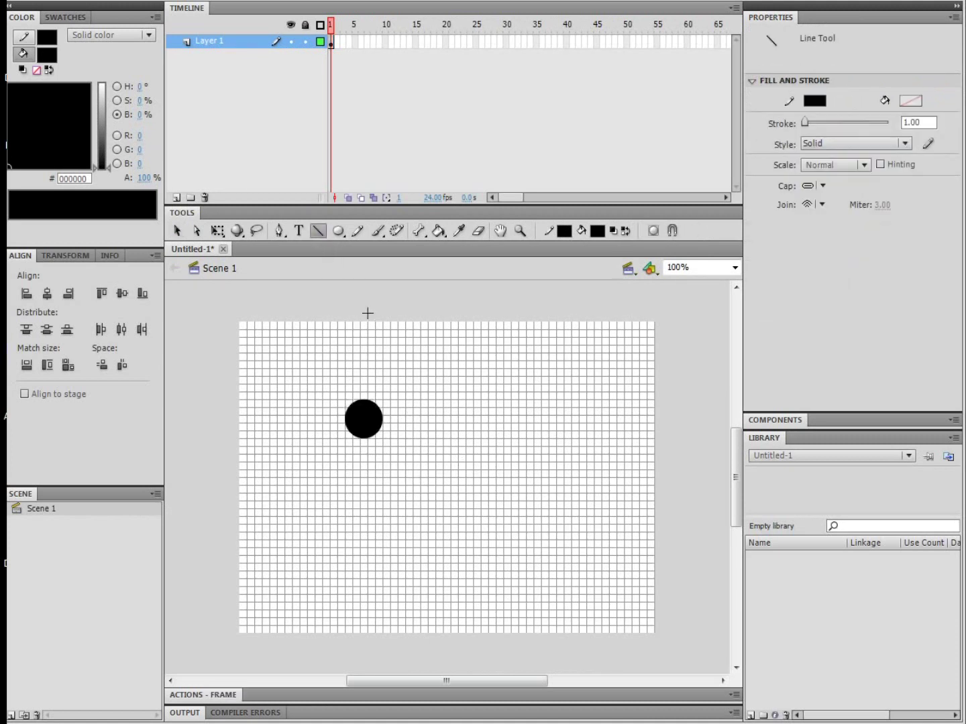
{"action": "left_click_drag", "start_coordinate": [429, 426], "coordinate": [427, 500]}
{"action": "mouse_move", "coordinate": [437, 424]}
{"action": "left_mouse_down"}
{"action": "mouse_move", "coordinate": [458, 454]}
{"action": "mouse_move", "coordinate": [458, 492]}
{"action": "left_mouse_up"}
{"action": "left_click_drag", "start_coordinate": [420, 423], "coordinate": [399, 454]}
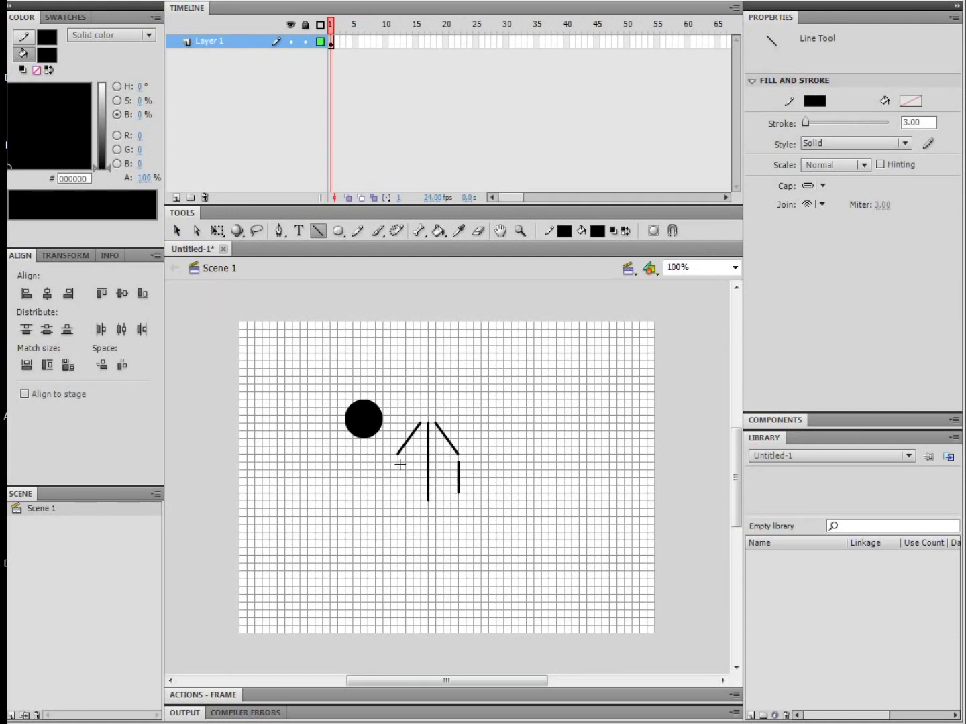
{"action": "left_click_drag", "start_coordinate": [395, 493], "coordinate": [398, 453]}
{"action": "mouse_move", "coordinate": [435, 508]}
{"action": "left_mouse_down"}
{"action": "mouse_move", "coordinate": [458, 540]}
{"action": "mouse_move", "coordinate": [459, 578]}
{"action": "left_mouse_up"}
{"action": "mouse_move", "coordinate": [421, 508]}
{"action": "left_mouse_down"}
{"action": "mouse_move", "coordinate": [397, 531]}
{"action": "mouse_move", "coordinate": [397, 578]}
{"action": "left_mouse_up"}
Move both lower leg segments up to meet the upper segments, and undo moving one leg onto the torso
{"action": "left_click", "coordinate": [177, 231]}
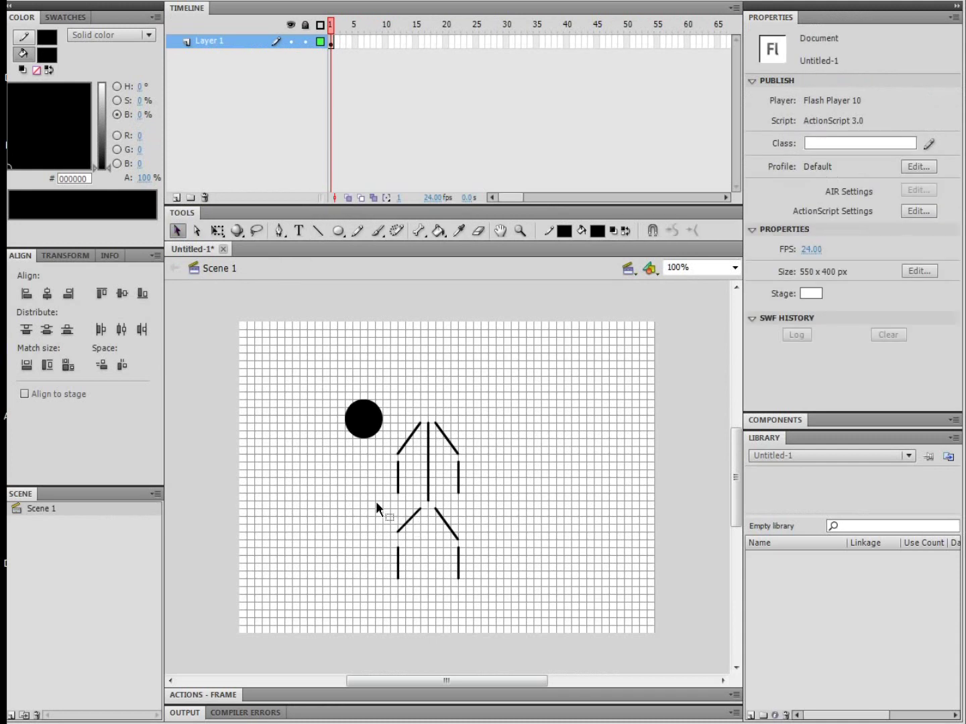
{"action": "left_click", "coordinate": [459, 548]}
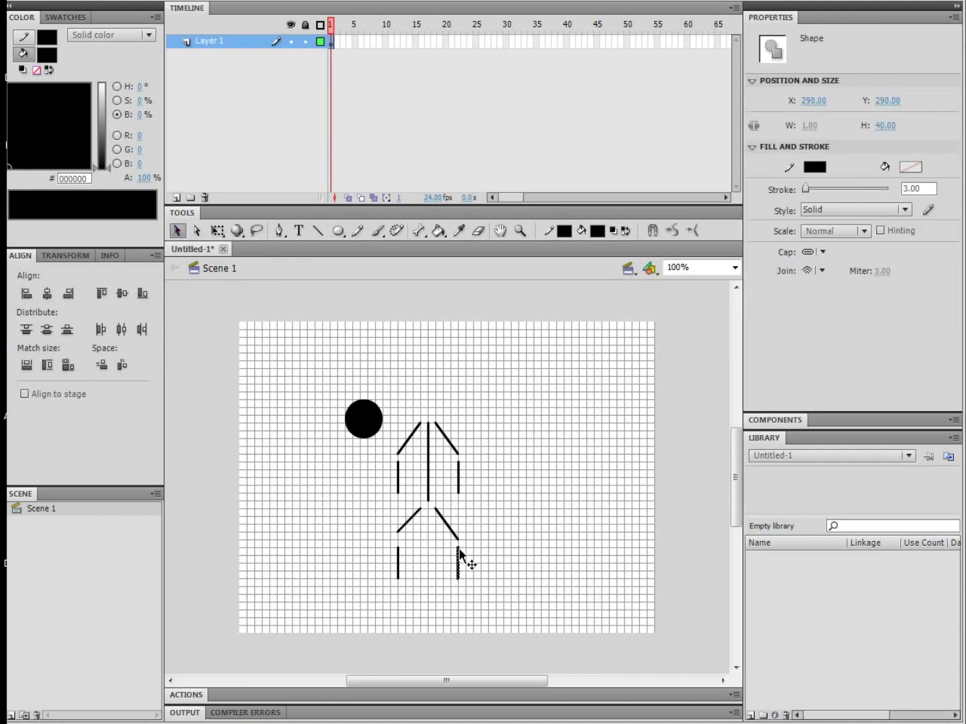
{"action": "left_click", "coordinate": [457, 563]}
{"action": "left_click_drag", "start_coordinate": [458, 563], "coordinate": [458, 555]}
{"action": "left_click_drag", "start_coordinate": [398, 550], "coordinate": [429, 502]}
{"action": "left_click", "coordinate": [413, 566]}
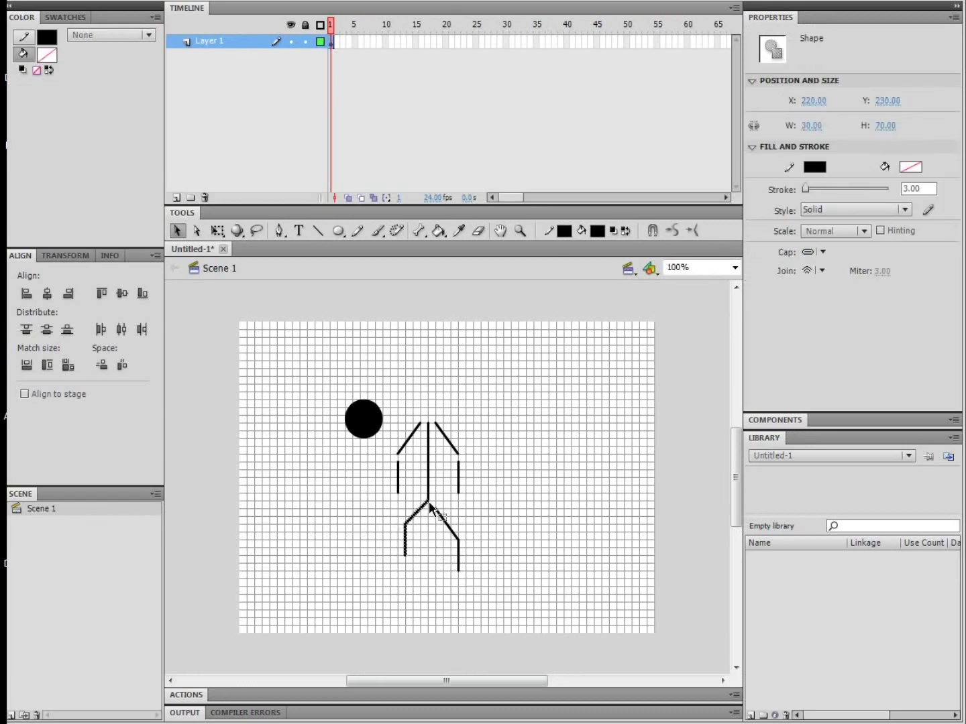
{"action": "key", "text": "ctrl+z"}
Move the lower arm segments up to meet the upper arm segments at the elbows
{"action": "left_click", "coordinate": [458, 467]}
{"action": "left_click_drag", "start_coordinate": [459, 467], "coordinate": [459, 460]}
{"action": "left_click", "coordinate": [442, 463]}
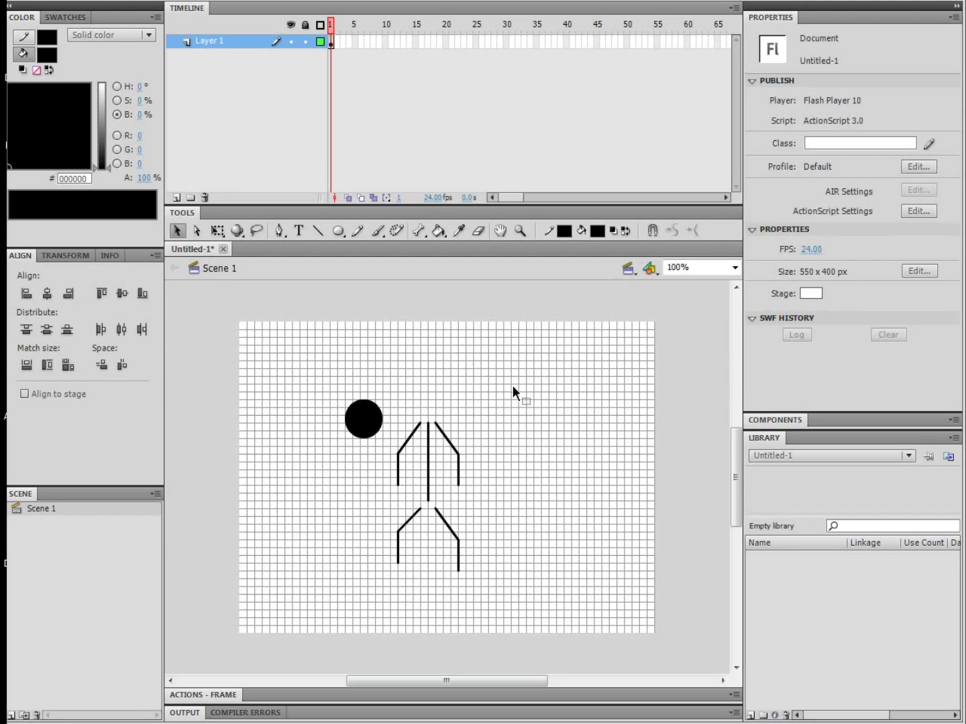
Try reshaping an arm by pulling its elbow joint towards the torso, and undo the changes
{"action": "left_click", "coordinate": [454, 449]}
{"action": "left_click", "coordinate": [488, 425]}
{"action": "left_click", "coordinate": [460, 459]}
{"action": "left_click", "coordinate": [470, 374]}
{"action": "left_click_drag", "start_coordinate": [420, 461], "coordinate": [420, 462]}
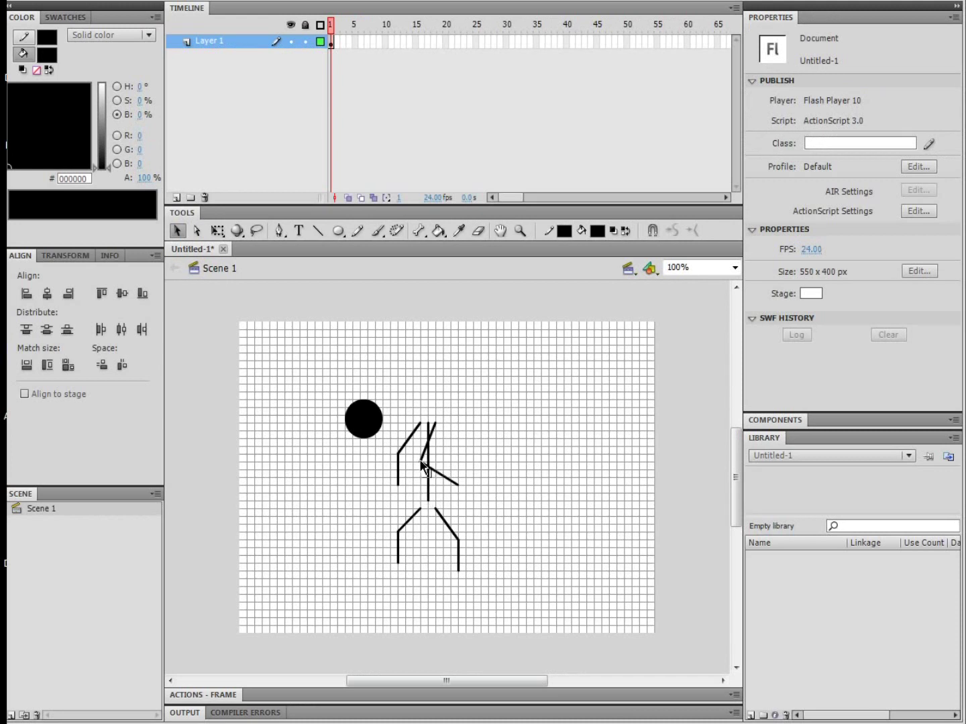
{"action": "left_click_drag", "start_coordinate": [411, 461], "coordinate": [413, 446]}
{"action": "key", "text": "ctrl+z"}
{"action": "key", "text": "ctrl+z"}
{"action": "left_click", "coordinate": [450, 442]}
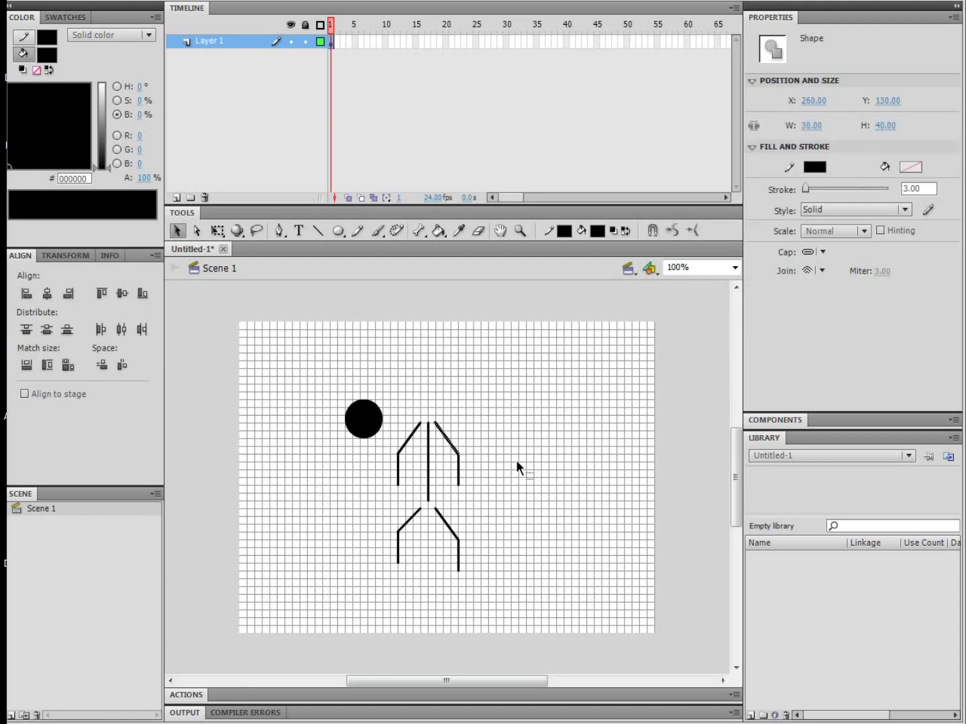
{"action": "left_click", "coordinate": [460, 467]}
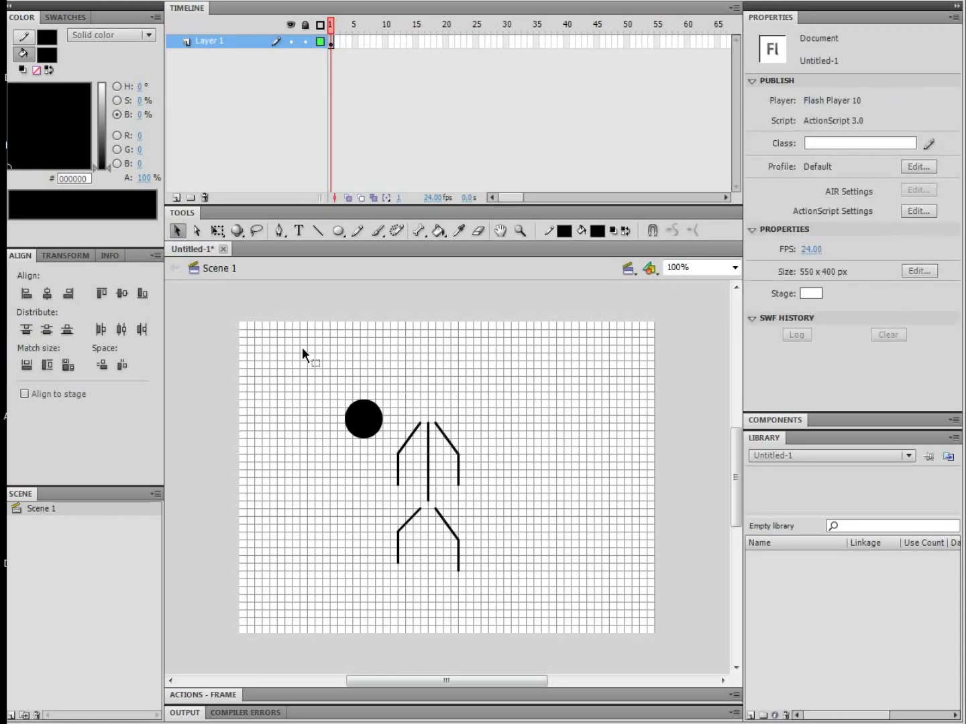
Select the whole stick figure and distribute its parts to separate layers
{"action": "left_click_drag", "start_coordinate": [302, 348], "coordinate": [593, 632]}
{"action": "right_click", "coordinate": [368, 421]}
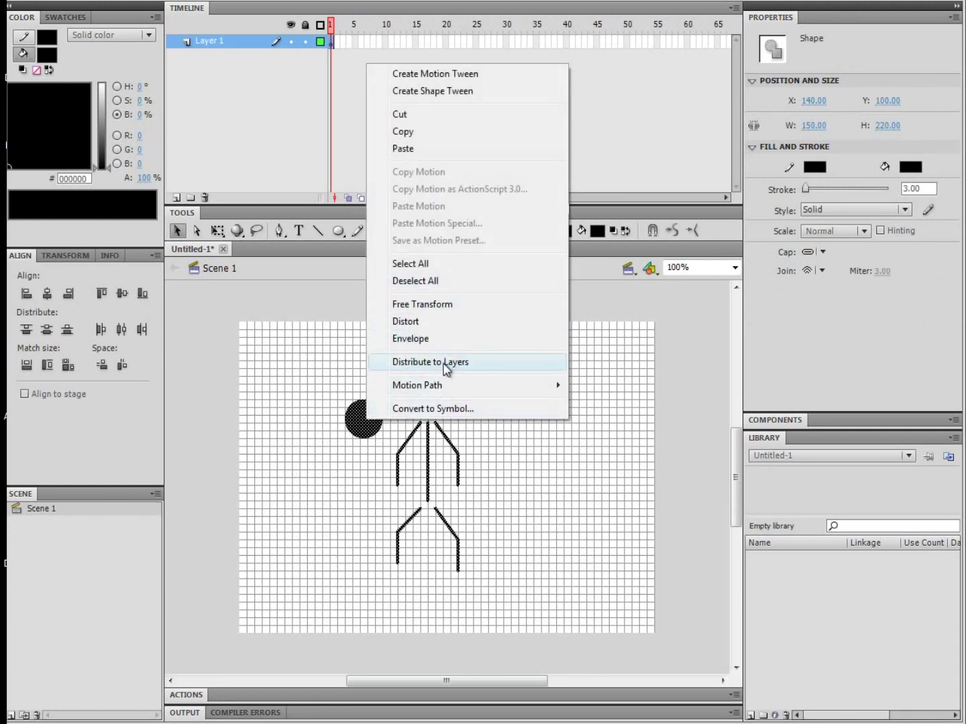
{"action": "left_click", "coordinate": [445, 362]}
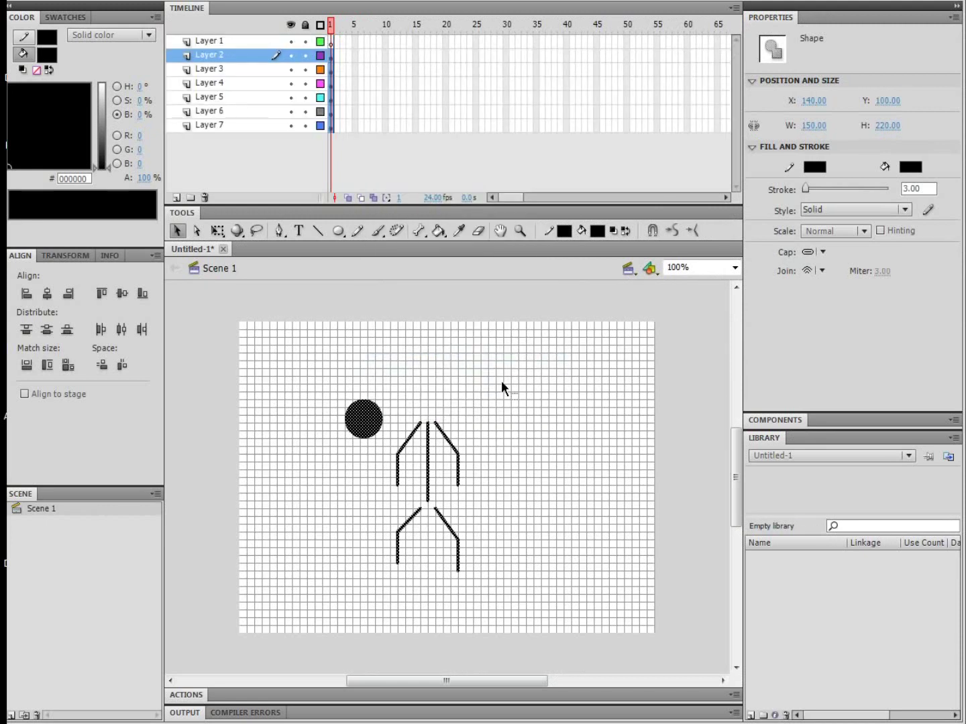
{"action": "left_click", "coordinate": [503, 379]}
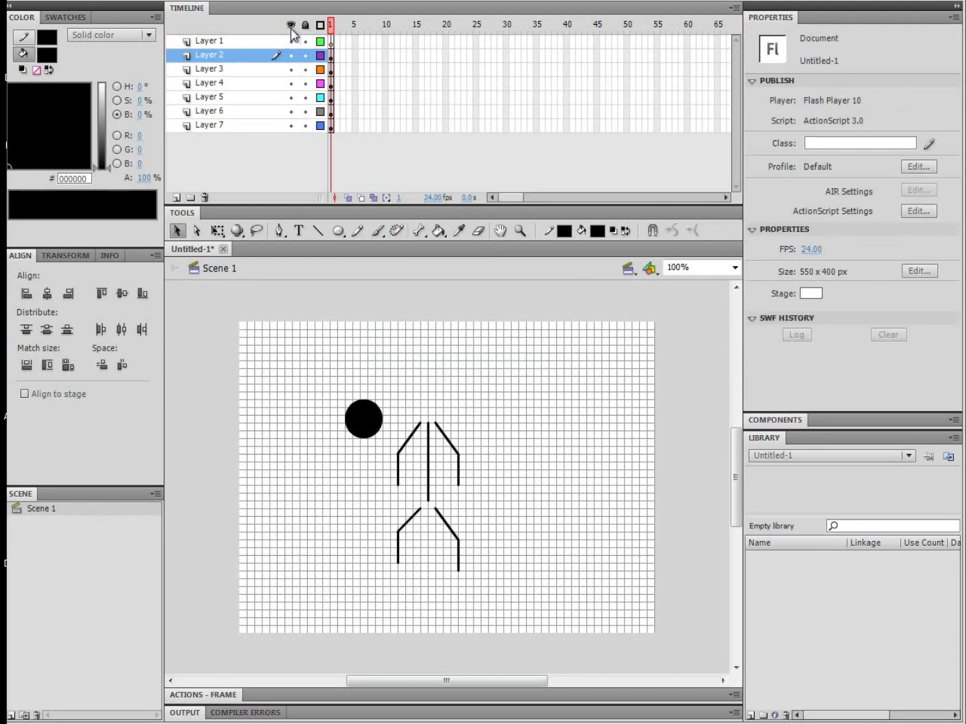
Hide and reshow Layers 4 to 7 to check which body part each one holds
{"action": "left_click", "coordinate": [291, 83]}
{"action": "left_click", "coordinate": [291, 97]}
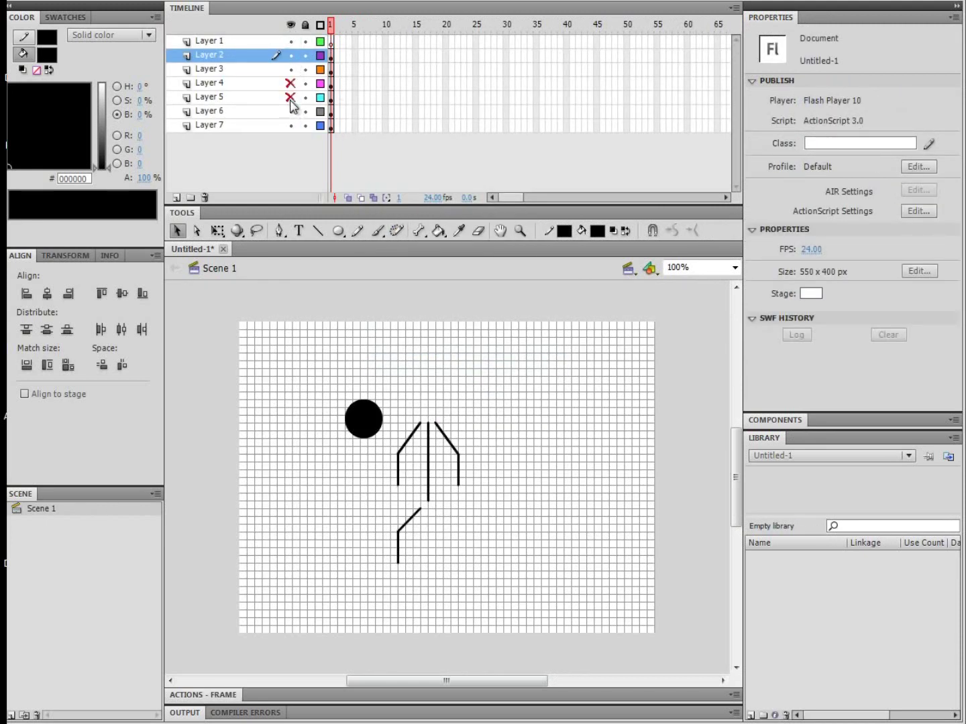
{"action": "left_click", "coordinate": [290, 112]}
{"action": "left_click", "coordinate": [290, 125]}
{"action": "left_click", "coordinate": [290, 112]}
{"action": "left_click", "coordinate": [290, 125]}
{"action": "left_click", "coordinate": [290, 97]}
{"action": "left_click", "coordinate": [291, 82]}
Delete the empty Layer 1 from the timeline
{"action": "left_click", "coordinate": [291, 41]}
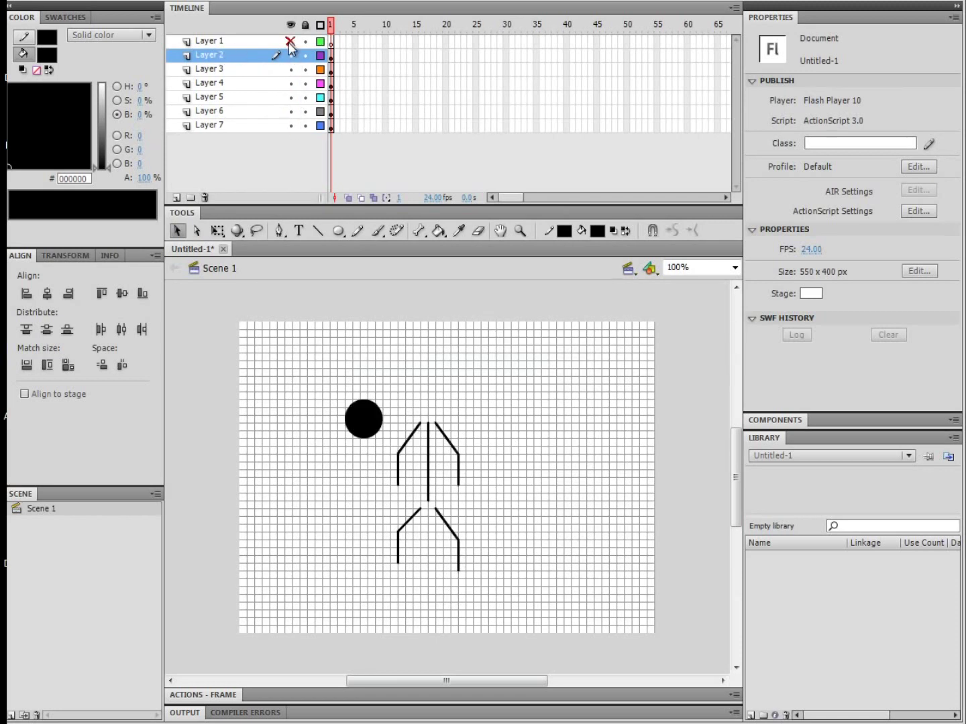
{"action": "right_click", "coordinate": [243, 42]}
{"action": "left_click", "coordinate": [310, 129]}
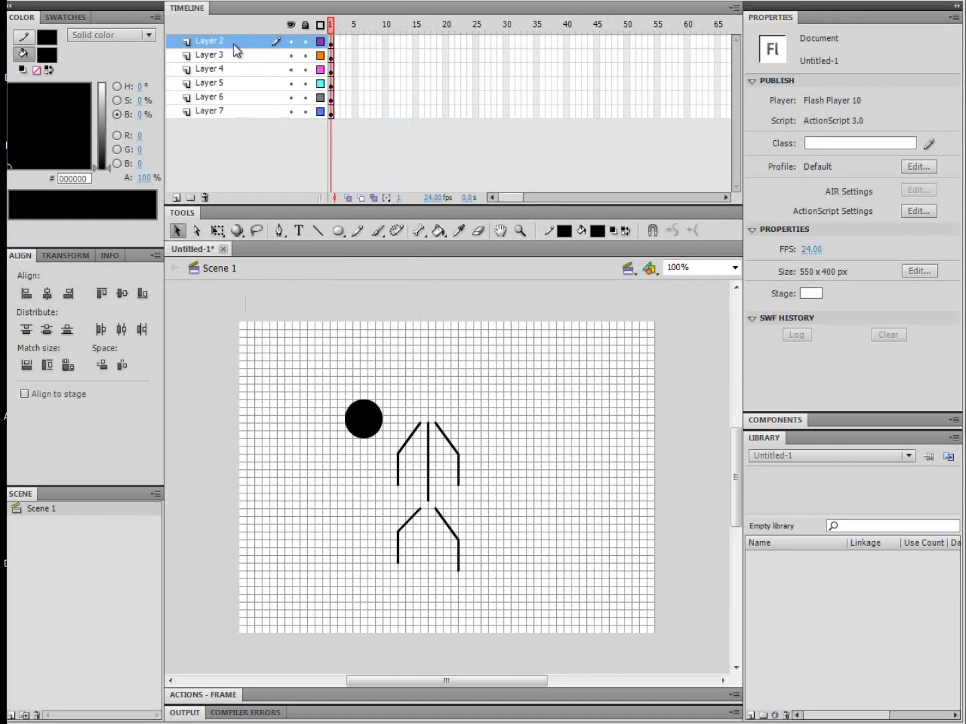
Rename Layer 2 as Body, Layer 3 as Left leg and Layer 4 as Right leg
{"action": "left_click", "coordinate": [290, 41]}
{"action": "left_click", "coordinate": [291, 41]}
{"action": "double_click", "coordinate": [216, 40]}
{"action": "type", "text": "Bo"}
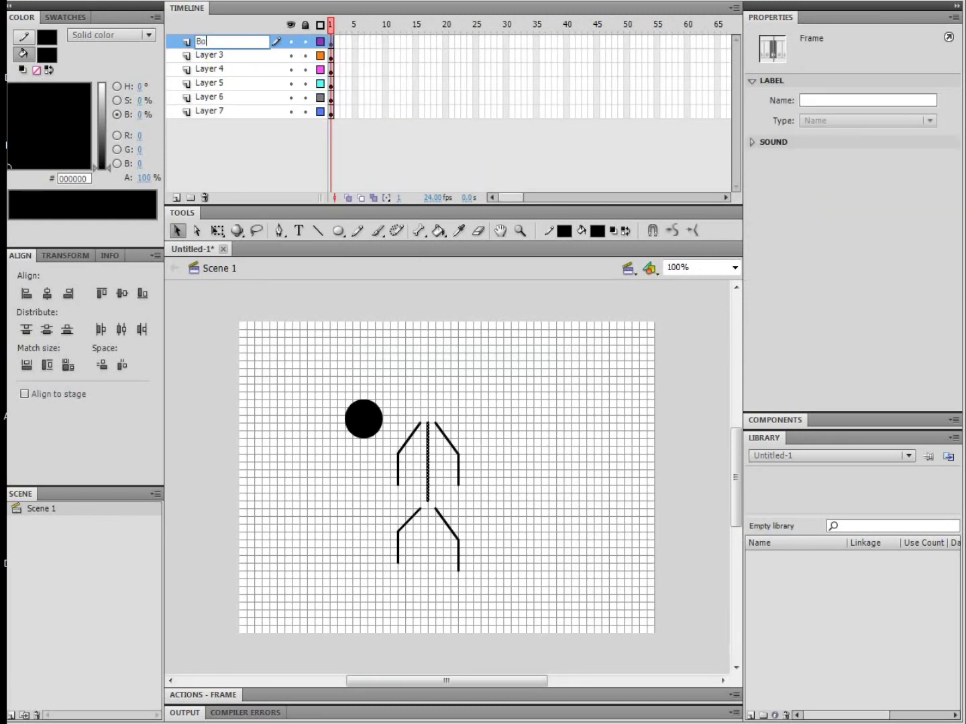
{"action": "type", "text": "dy"}
{"action": "key", "text": "Return"}
{"action": "double_click", "coordinate": [232, 56]}
{"action": "type", "text": "Left leg"}
{"action": "double_click", "coordinate": [212, 68]}
{"action": "type", "text": "Right leg"}
Rename Layer 5 as Right arm, Layer 6 as Left arm and Layer 7 as Head
{"action": "left_click", "coordinate": [226, 81]}
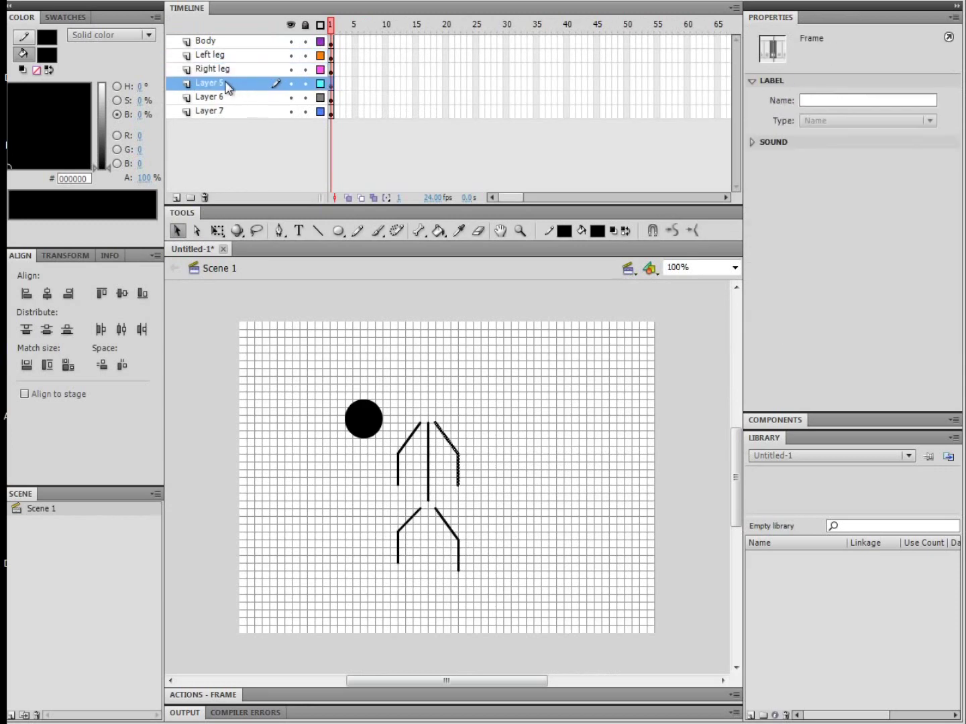
{"action": "double_click", "coordinate": [226, 84]}
{"action": "type", "text": "Right arm"}
{"action": "double_click", "coordinate": [230, 98]}
{"action": "type", "text": "Left arm"}
{"action": "double_click", "coordinate": [209, 112]}
{"action": "type", "text": "Head"}
{"action": "key", "text": "Return"}
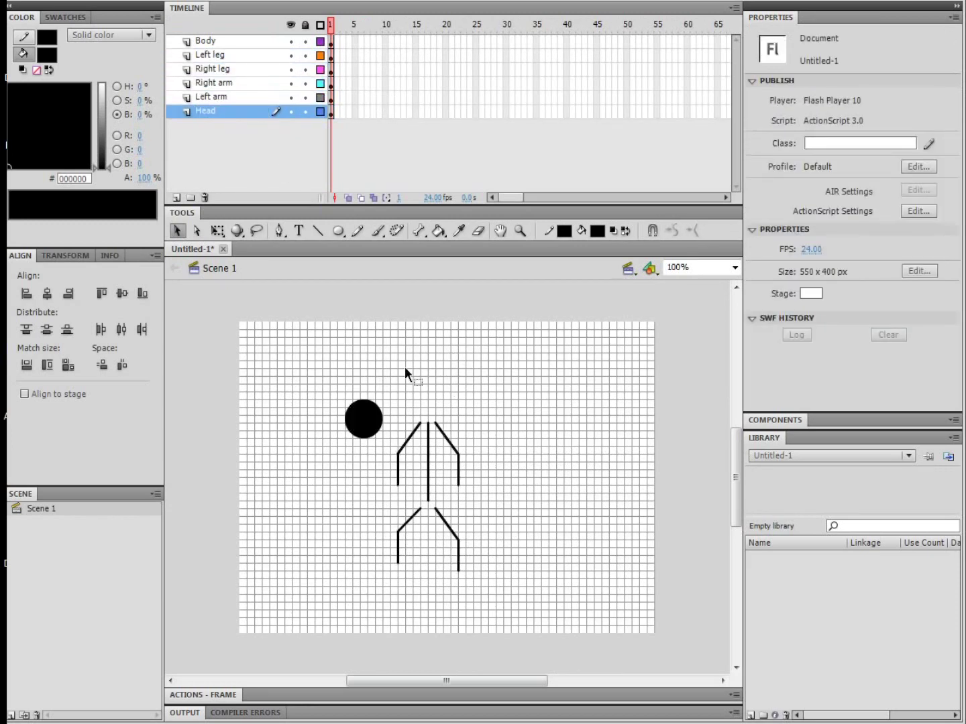
Move both arms inward so their shoulder ends meet the upper end of the body line
{"action": "left_click", "coordinate": [359, 424]}
{"action": "left_click", "coordinate": [439, 378]}
{"action": "left_click", "coordinate": [411, 432]}
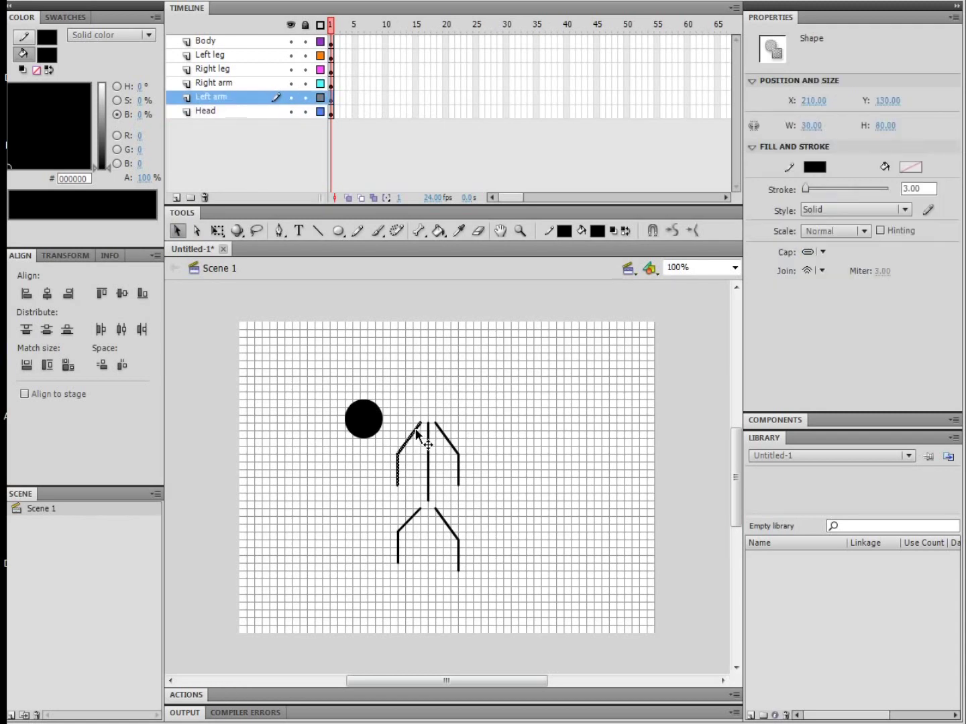
{"action": "left_click", "coordinate": [433, 430]}
{"action": "left_click", "coordinate": [441, 431]}
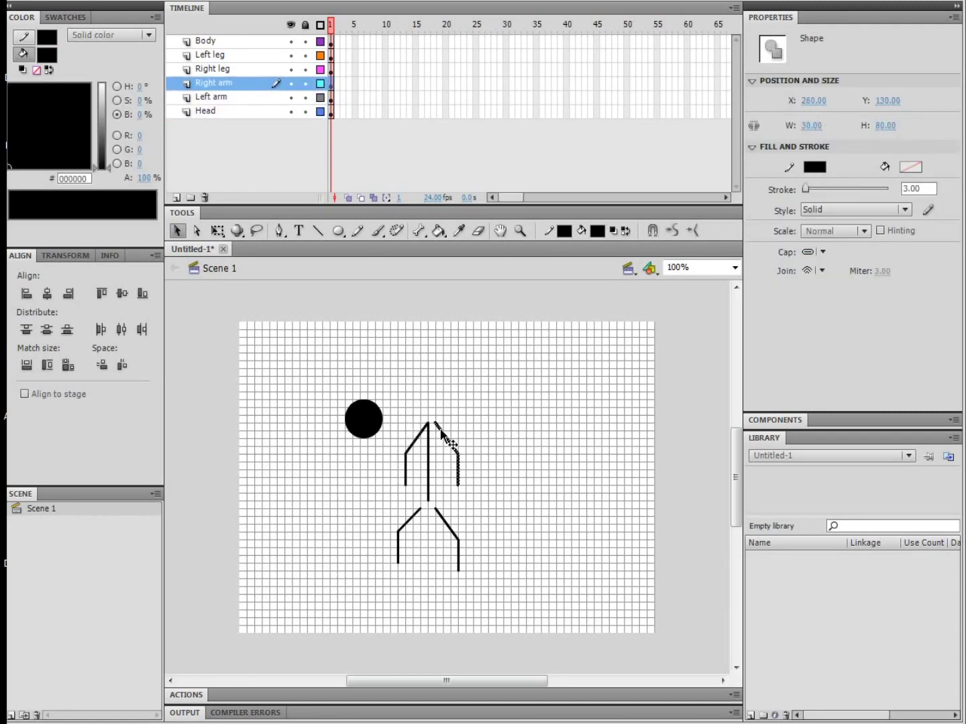
{"action": "left_click_drag", "start_coordinate": [438, 426], "coordinate": [430, 426]}
Move both legs so their hip ends join at the lower end of the body line
{"action": "double_click", "coordinate": [444, 519]}
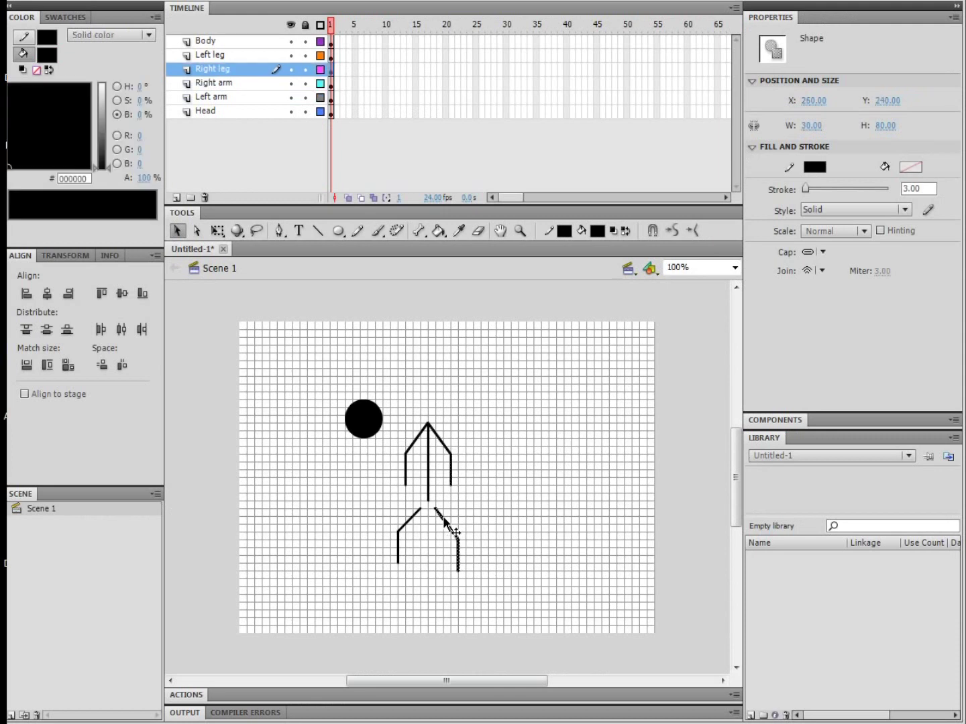
{"action": "left_click_drag", "start_coordinate": [443, 522], "coordinate": [424, 503]}
{"action": "left_click", "coordinate": [420, 517]}
{"action": "left_click", "coordinate": [416, 511]}
{"action": "left_click", "coordinate": [415, 488]}
Move the head circle onto the upper end of the body, centred above the shoulders
{"action": "left_click", "coordinate": [368, 434]}
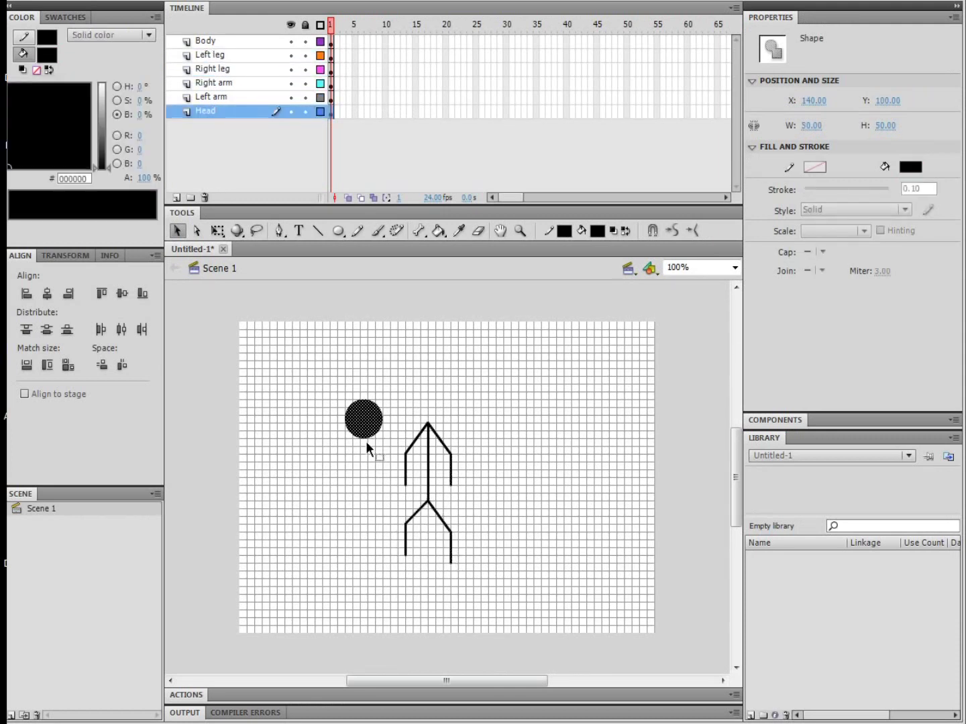
{"action": "left_click_drag", "start_coordinate": [365, 437], "coordinate": [428, 421]}
{"action": "left_click", "coordinate": [376, 412]}
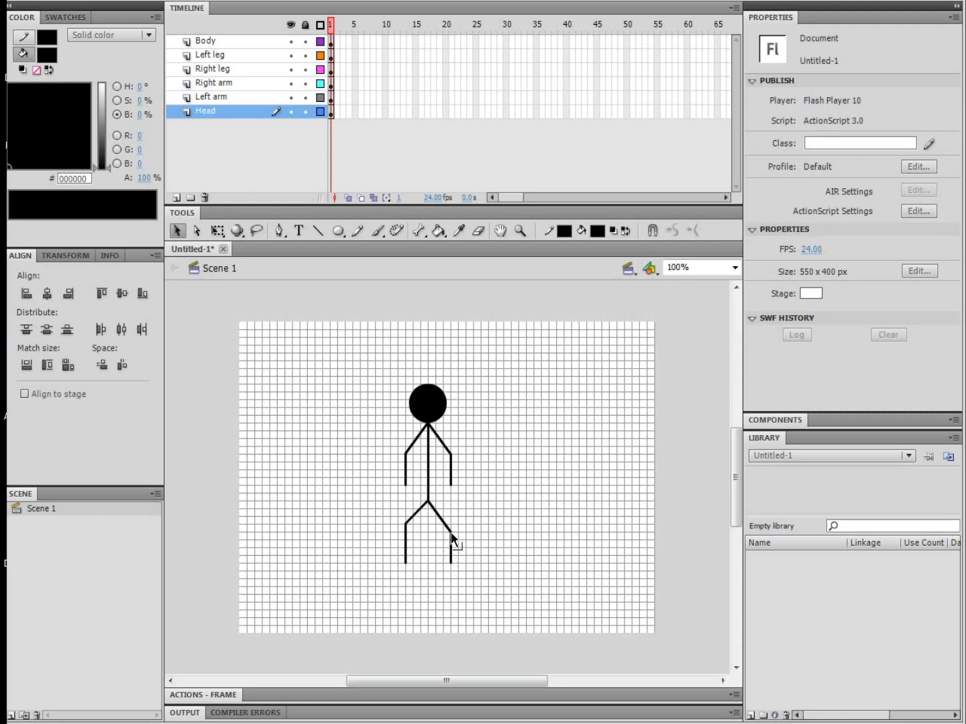
Select the figure's body, arms and legs together, leaving the head out of the selection
{"action": "left_click", "coordinate": [419, 508]}
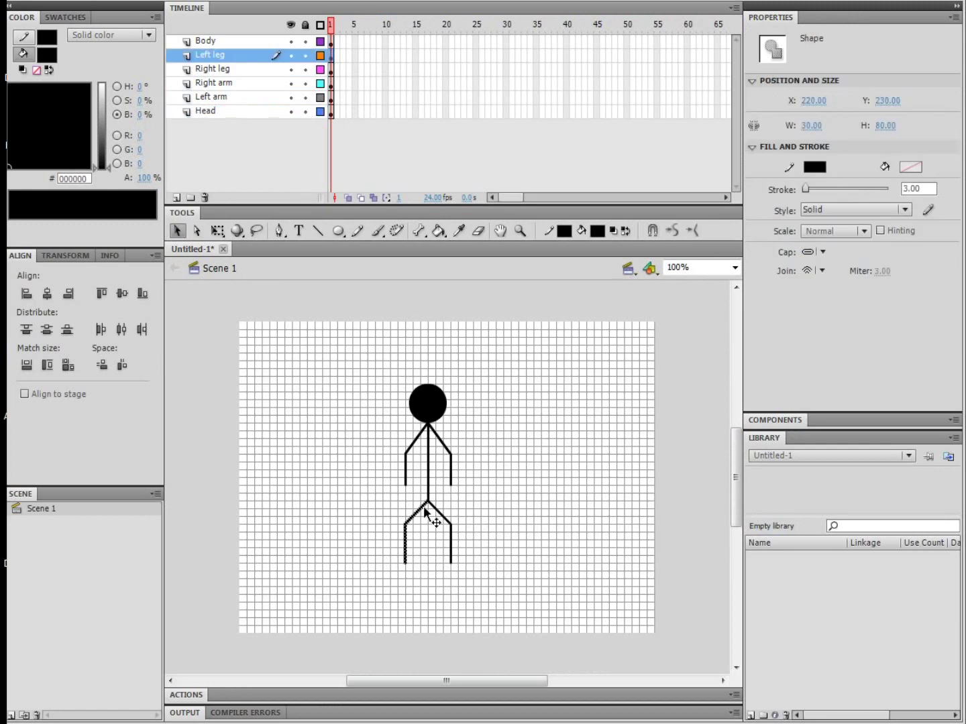
{"action": "left_click", "coordinate": [432, 512]}
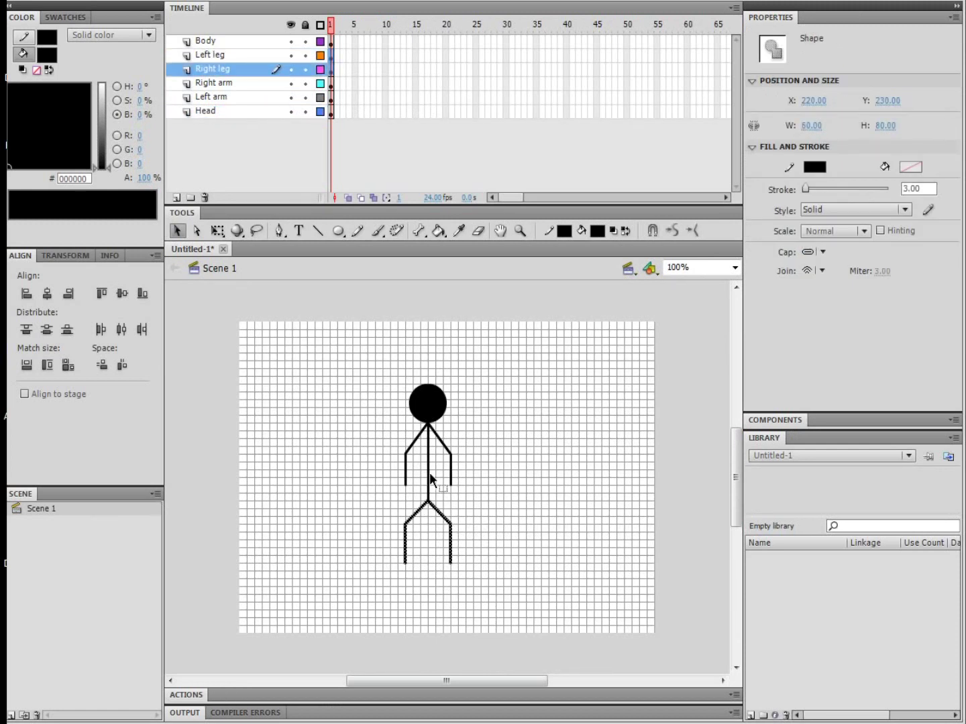
{"action": "left_click", "coordinate": [428, 480]}
{"action": "left_click_drag", "start_coordinate": [347, 339], "coordinate": [519, 610]}
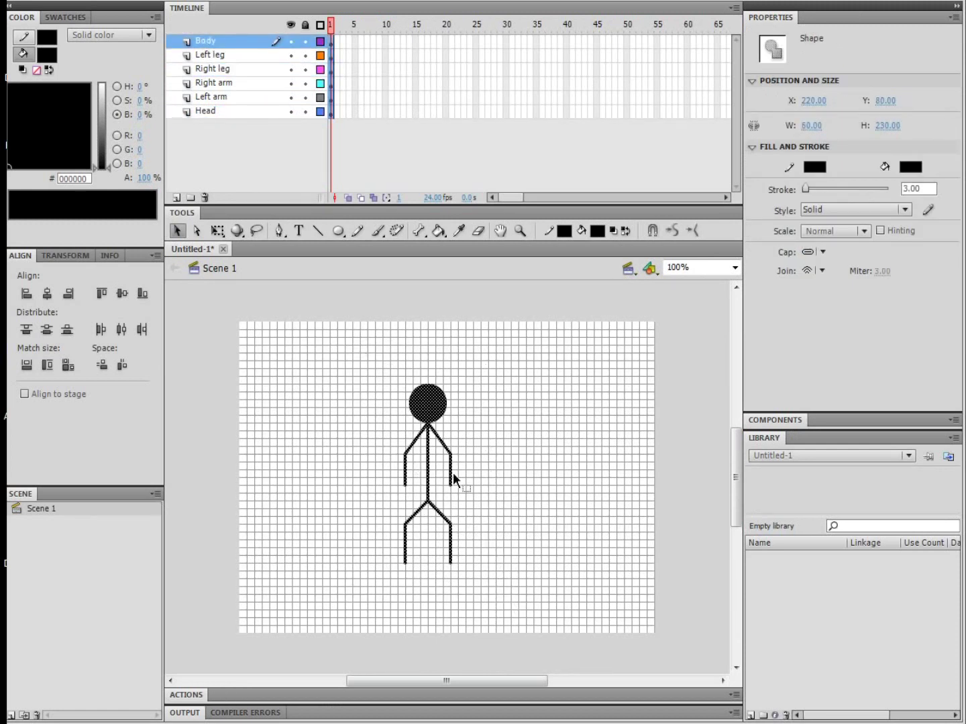
{"action": "left_click", "coordinate": [435, 407], "text": "shift"}
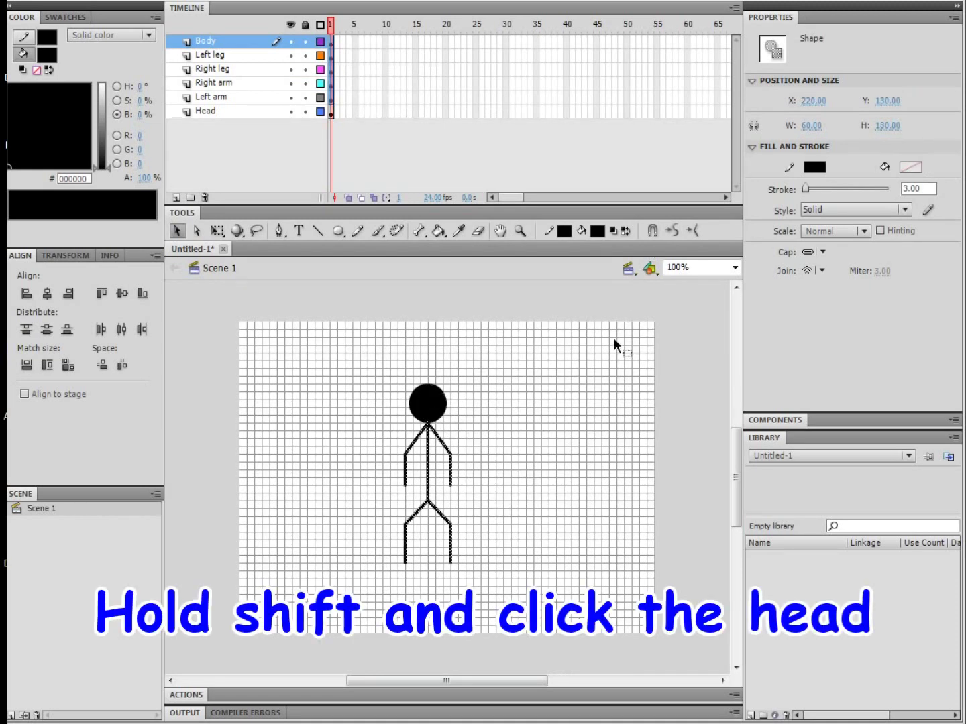
Set the stroke height of the selected body, arms and legs to 20
{"action": "left_click", "coordinate": [916, 189]}
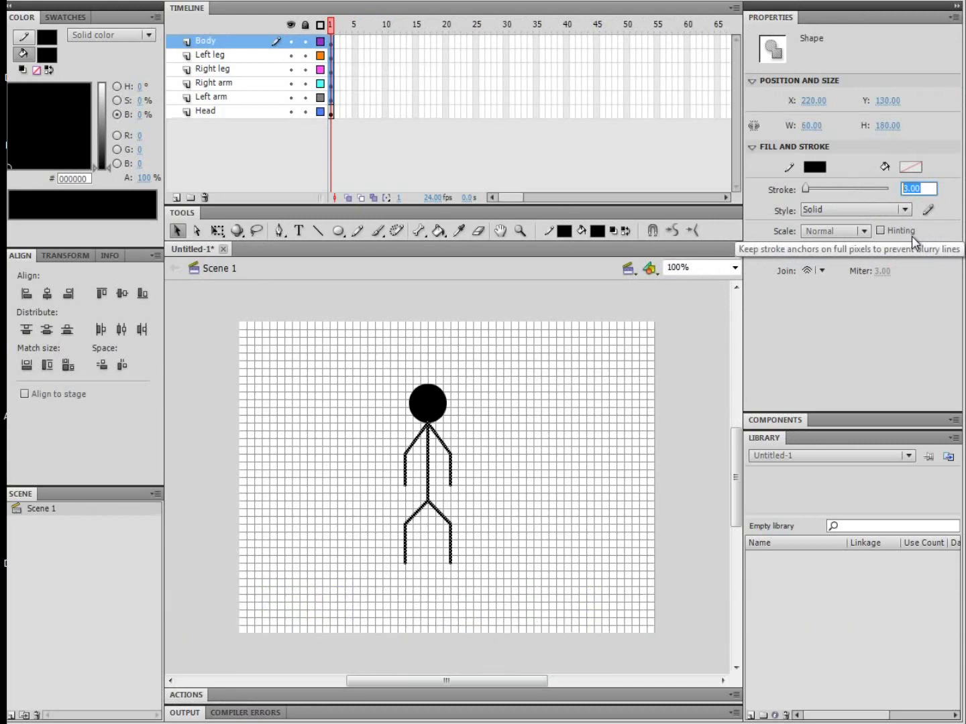
{"action": "type", "text": "20"}
{"action": "key", "text": "Return"}
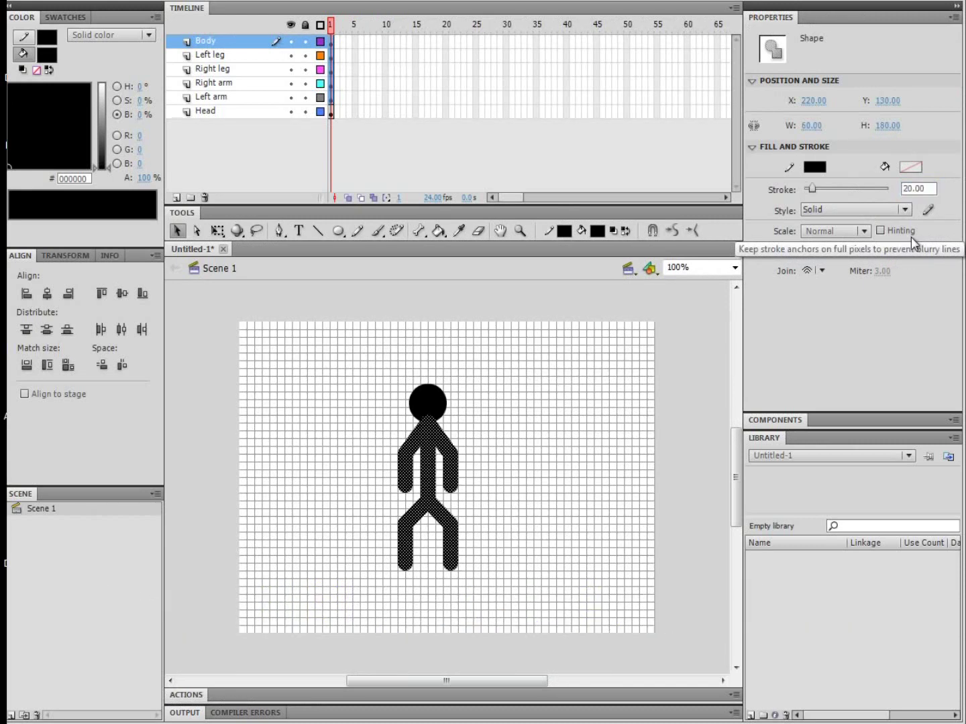
Set the stroke height of the selected body, arms and legs to 15 and deselect the figure
{"action": "left_click", "coordinate": [918, 189]}
{"action": "type", "text": "15"}
{"action": "key", "text": "Return"}
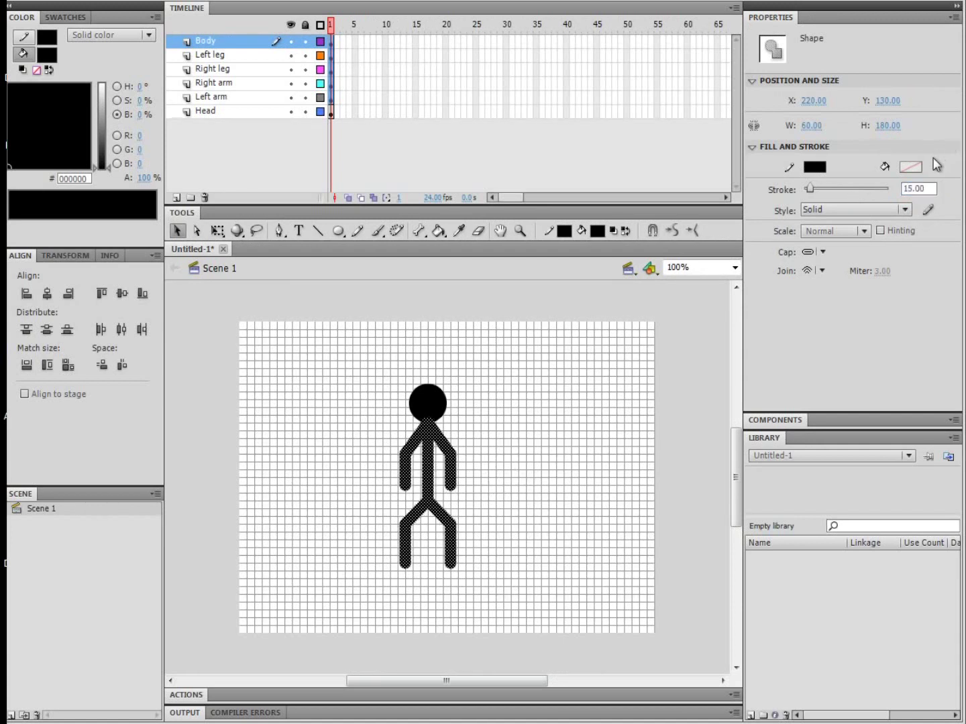
{"action": "left_click", "coordinate": [929, 190]}
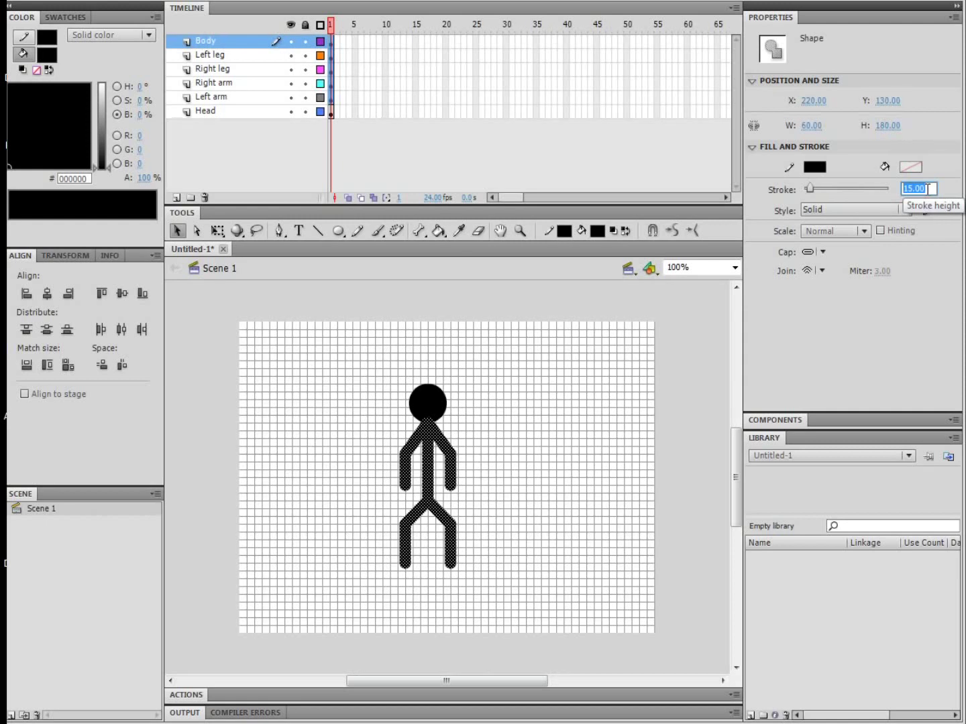
{"action": "left_click", "coordinate": [926, 189]}
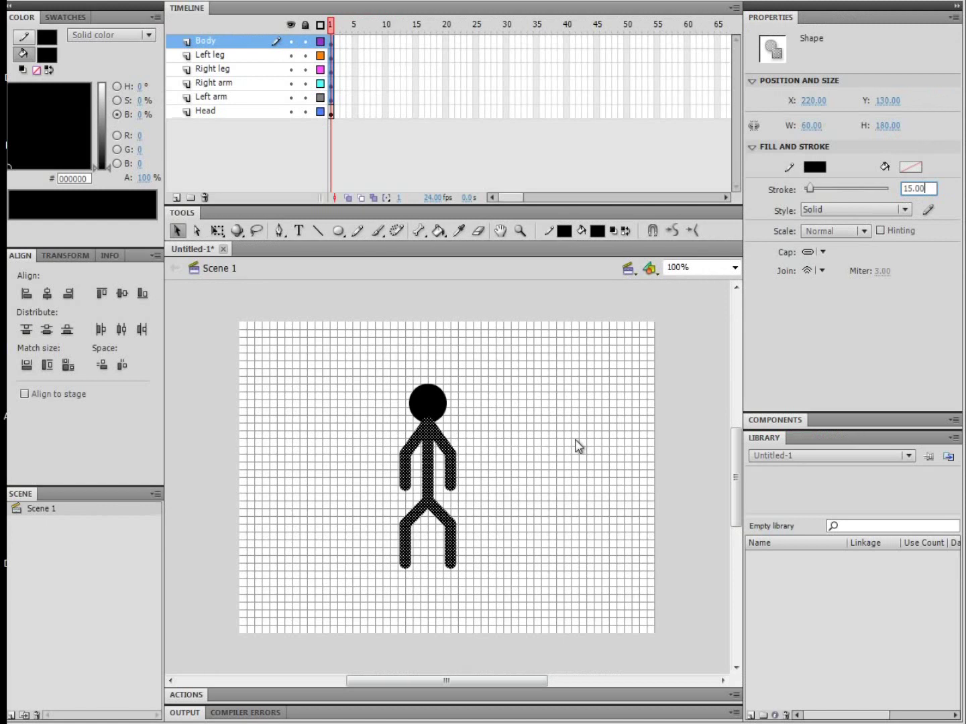
{"action": "key", "text": "ctrl+F3"}
{"action": "key", "text": "ctrl+F3"}
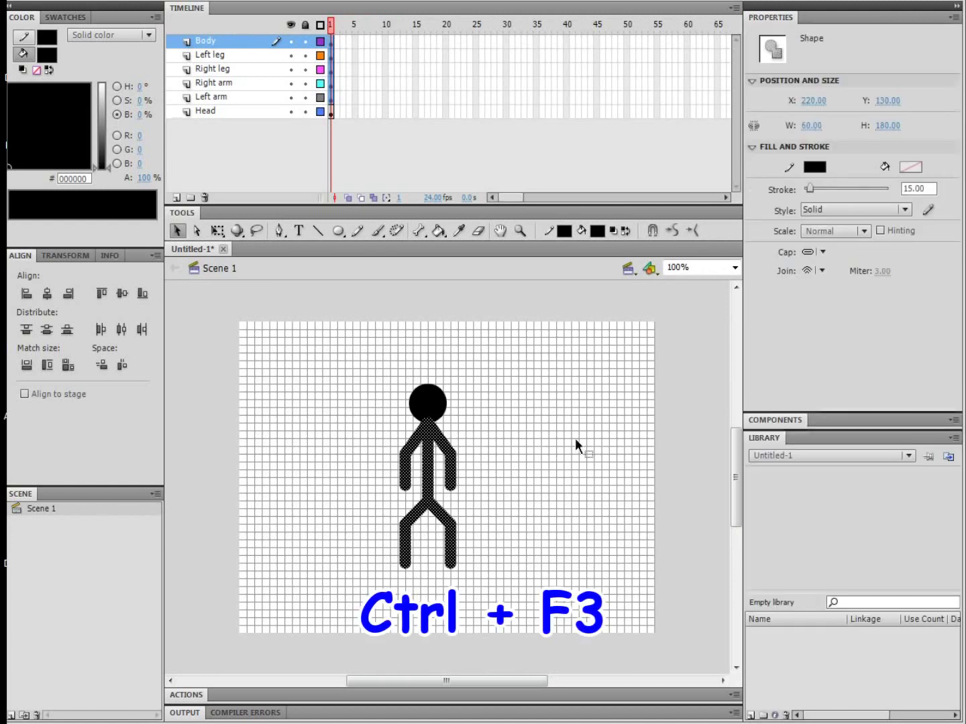
{"action": "left_click", "coordinate": [540, 463]}
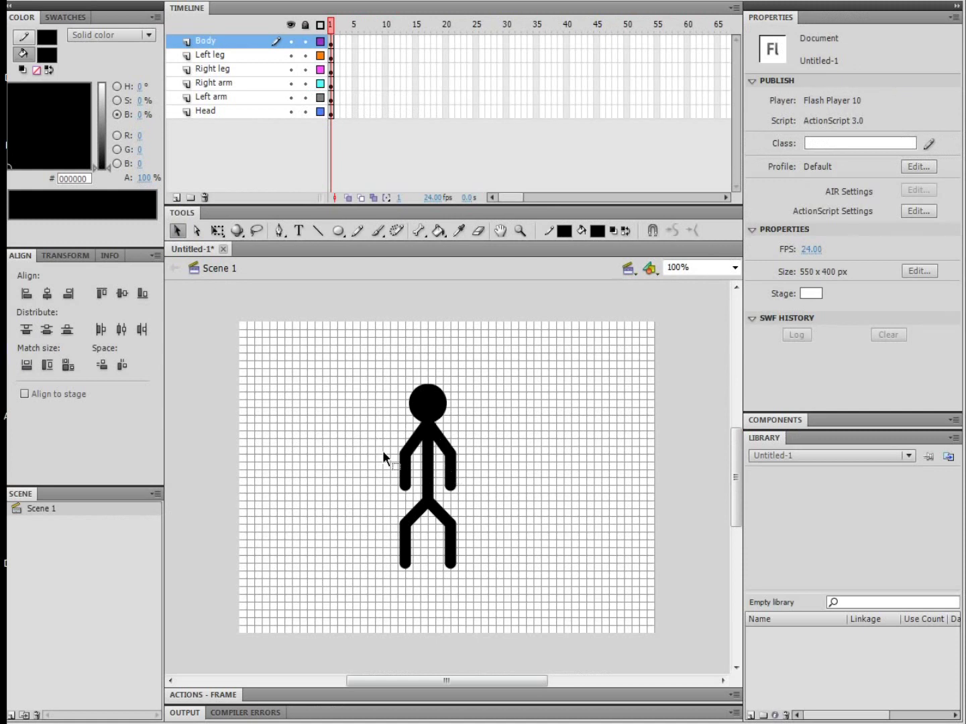
Insert a layer folder and move all six body-part layers, Body through Head, into it
{"action": "right_click", "coordinate": [216, 43]}
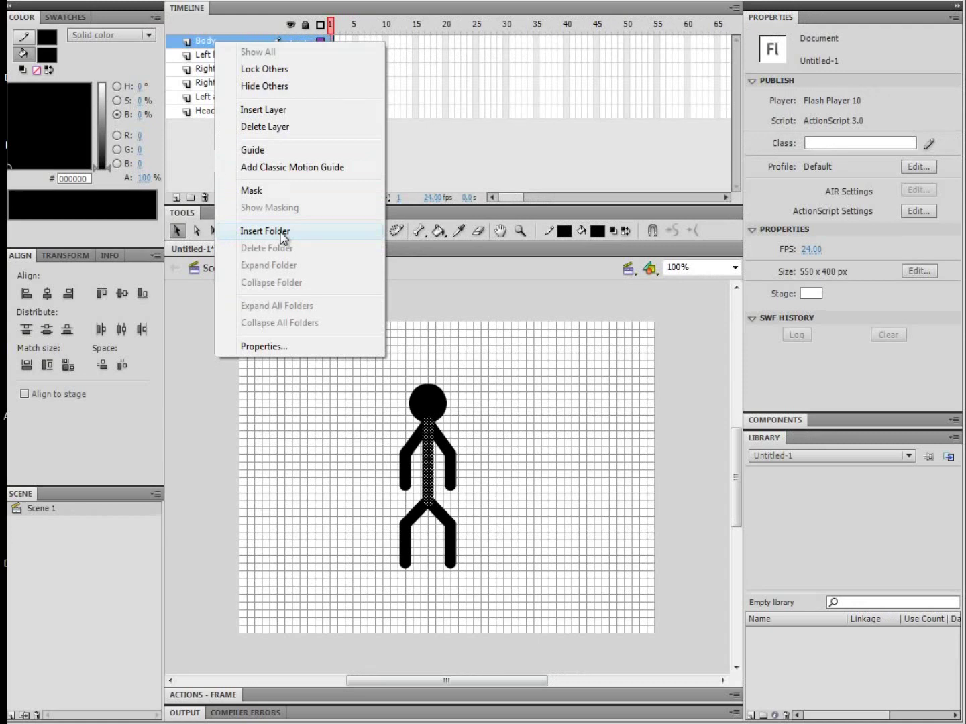
{"action": "left_click", "coordinate": [281, 232]}
{"action": "left_click", "coordinate": [214, 55]}
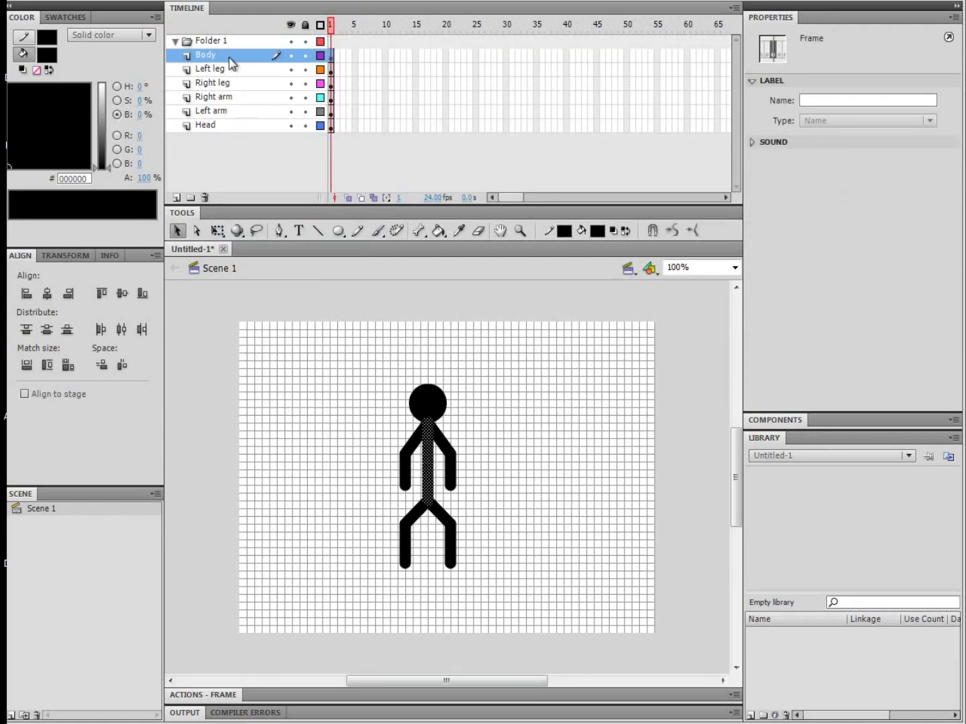
{"action": "left_click", "coordinate": [212, 126], "text": "shift"}
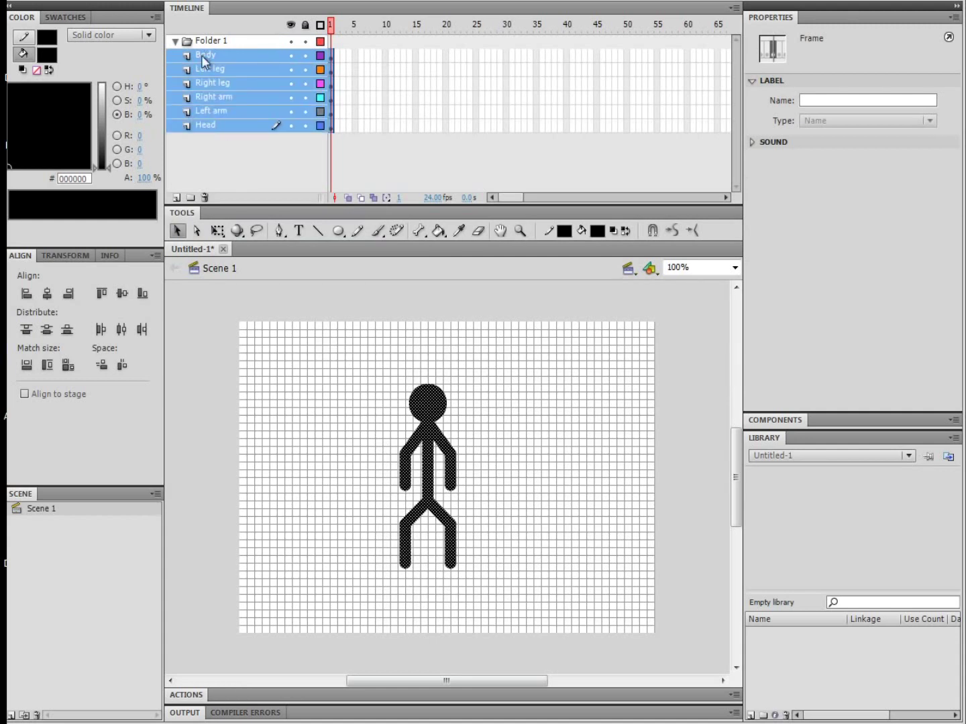
{"action": "left_click_drag", "start_coordinate": [201, 55], "coordinate": [215, 46]}
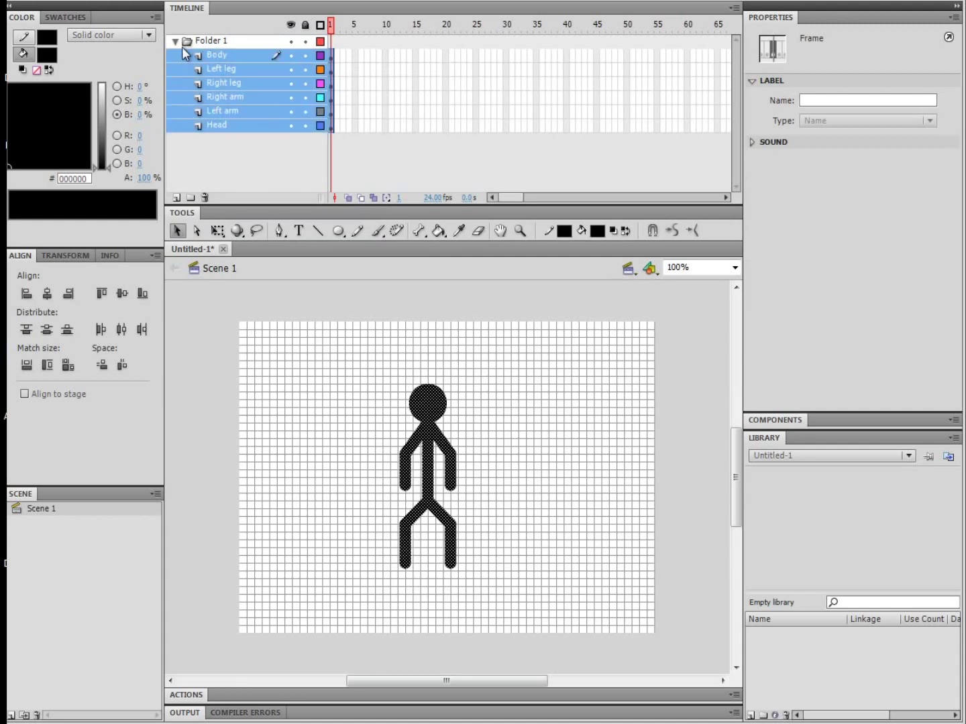
{"action": "left_click", "coordinate": [238, 173]}
Insert a new layer above the folder and name it Background
{"action": "right_click", "coordinate": [212, 41]}
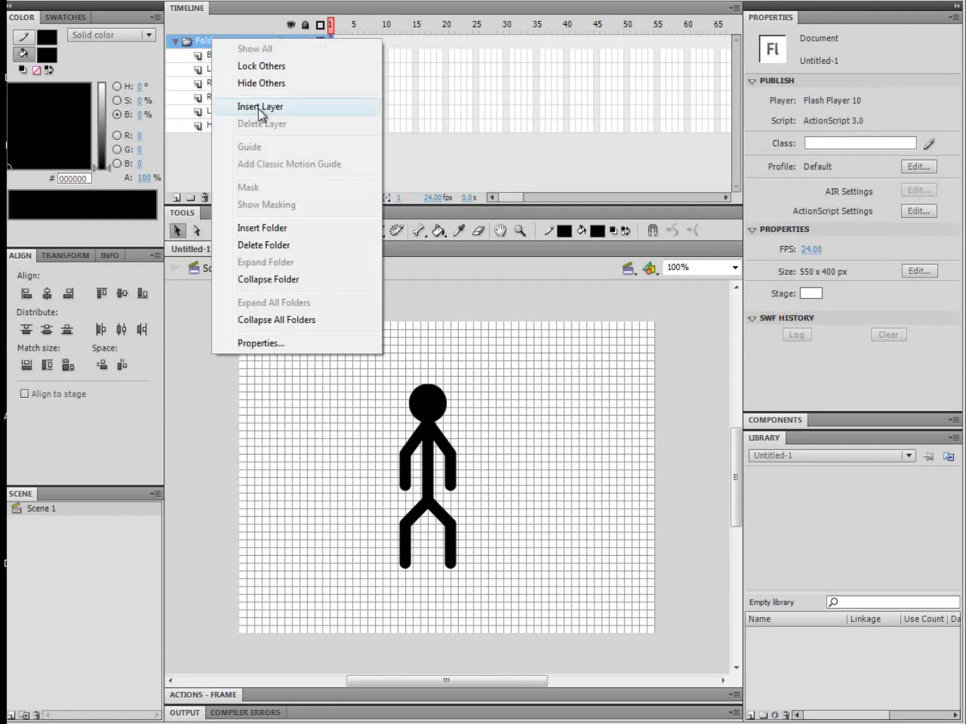
{"action": "left_click", "coordinate": [261, 106]}
{"action": "double_click", "coordinate": [208, 41]}
{"action": "type", "text": "B"}
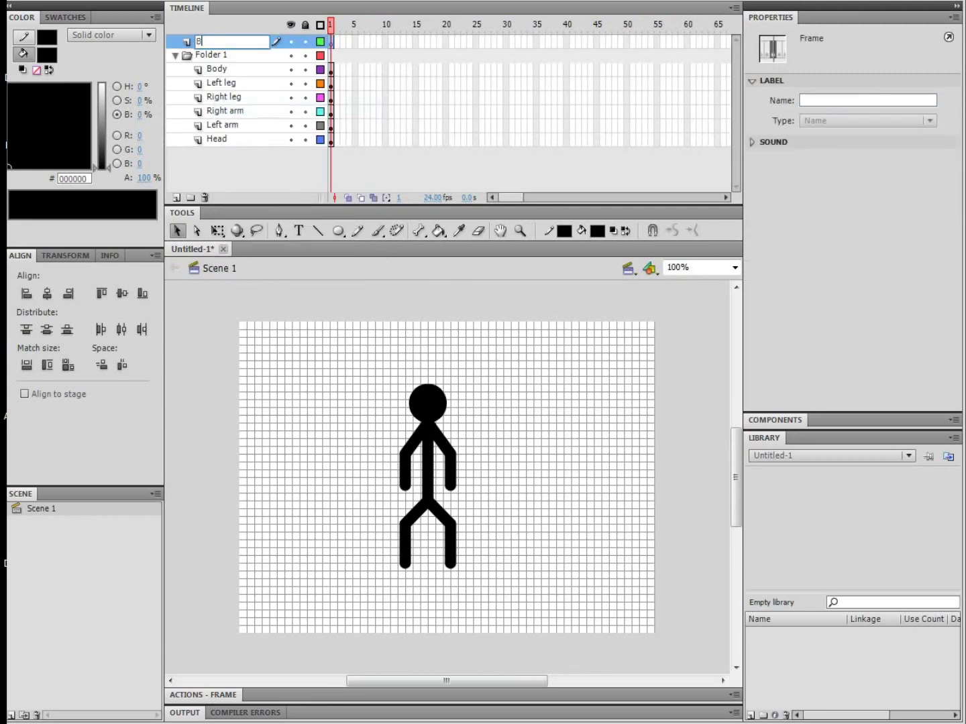
{"action": "type", "text": "ackground"}
{"action": "key", "text": "Return"}
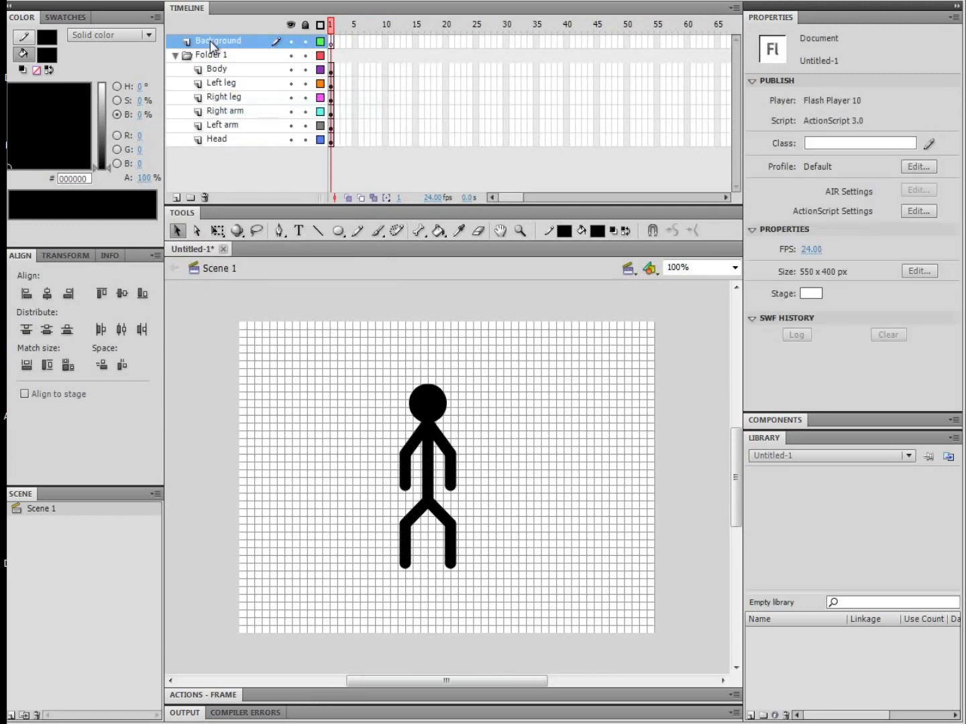
Collapse Folder 1 in the timeline and expand it again
{"action": "left_click", "coordinate": [178, 56]}
{"action": "left_click", "coordinate": [189, 59]}
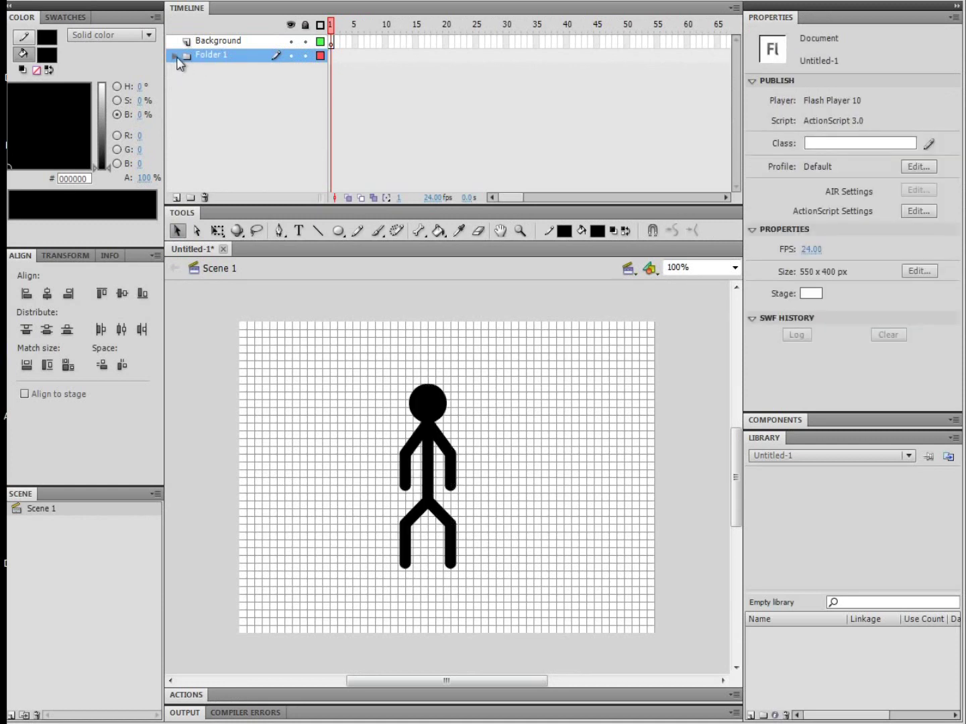
{"action": "left_click", "coordinate": [176, 56]}
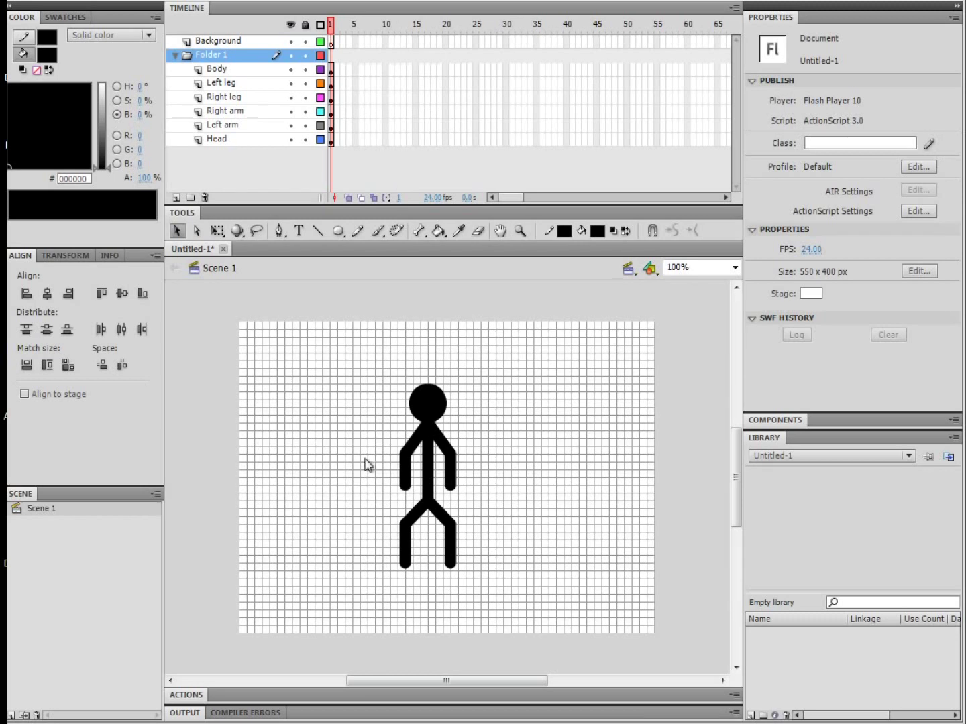
On the Background layer, draw a light grey rectangular ground outline about 590 by 60 px below the figure with the Line tool
{"action": "left_click", "coordinate": [236, 41]}
{"action": "left_click", "coordinate": [322, 230]}
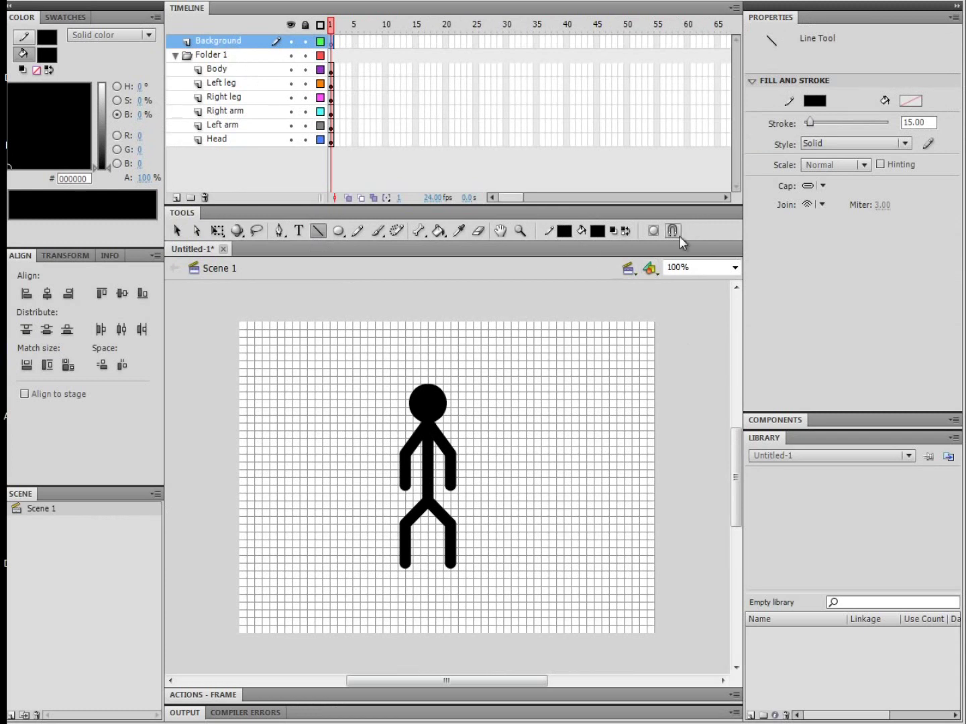
{"action": "left_click", "coordinate": [563, 230]}
{"action": "left_click", "coordinate": [581, 304]}
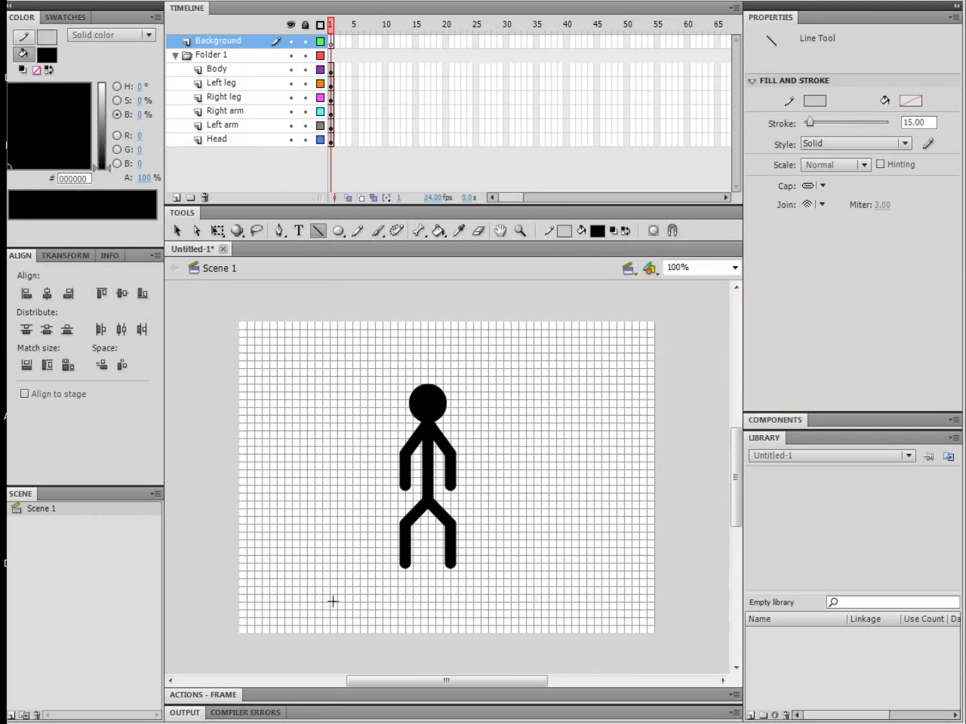
{"action": "left_click_drag", "start_coordinate": [229, 602], "coordinate": [671, 602]}
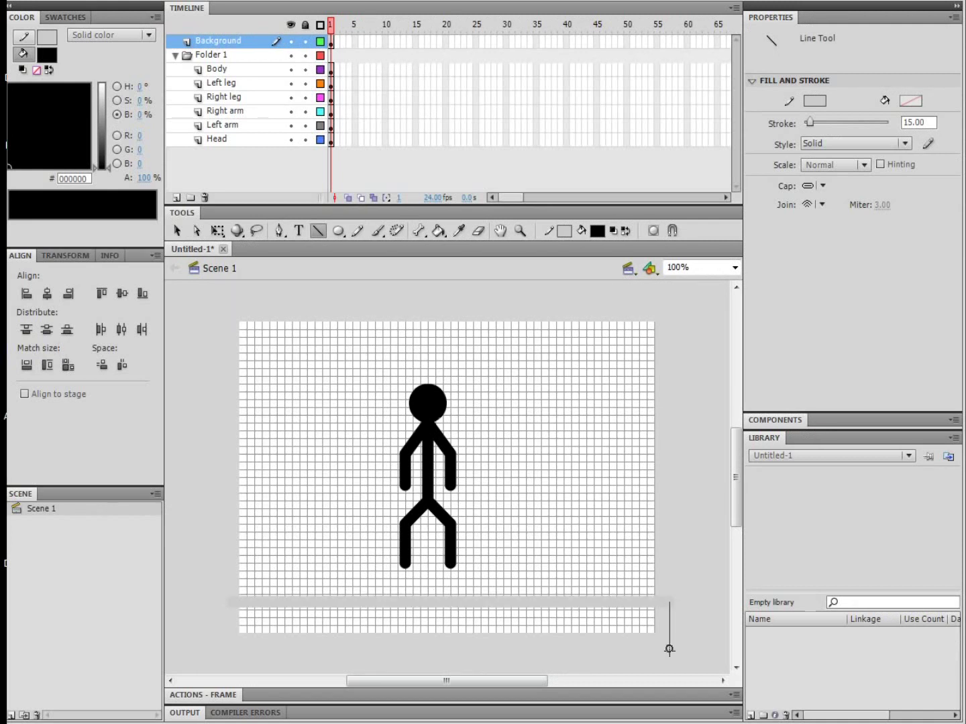
{"action": "left_click_drag", "start_coordinate": [671, 647], "coordinate": [227, 648]}
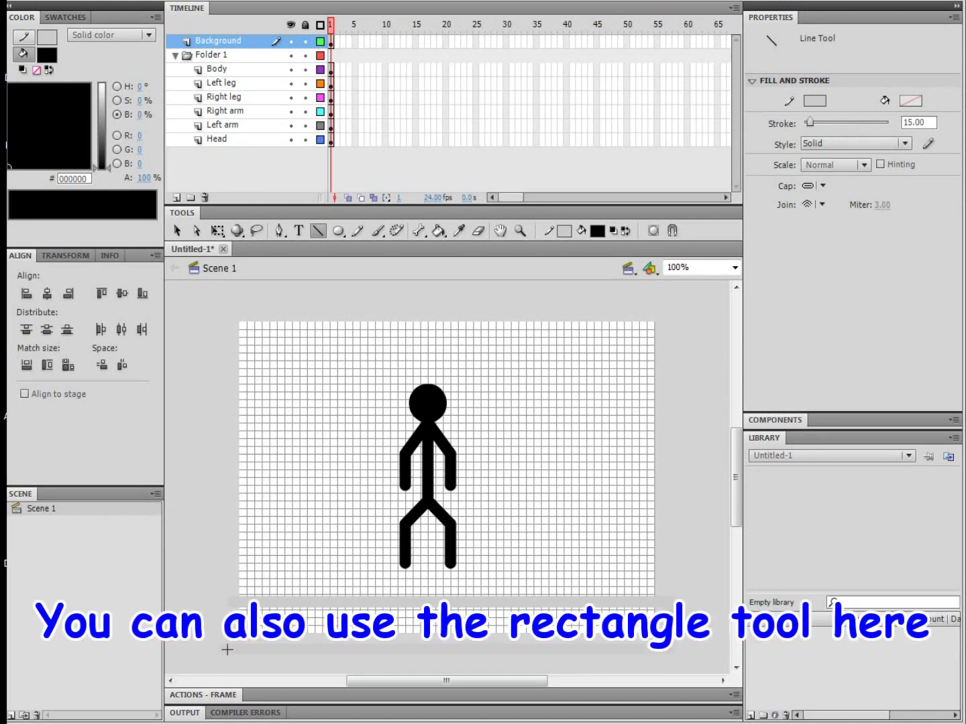
Select the whole ground outline and set its stroke height to 1
{"action": "double_click", "coordinate": [267, 602], "text": "ctrl"}
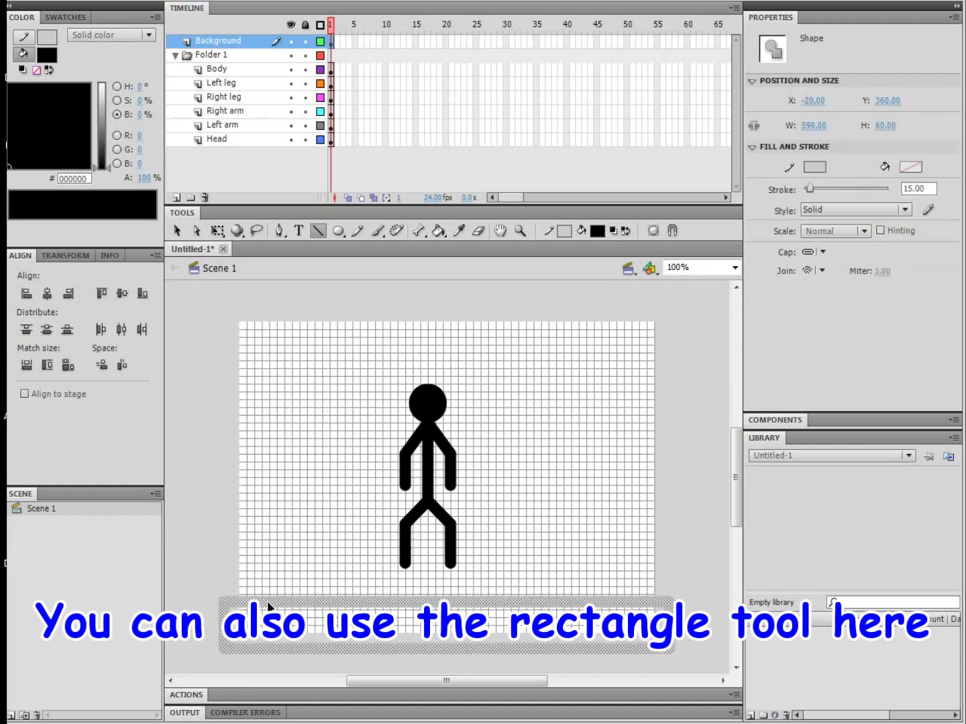
{"action": "left_click_drag", "start_coordinate": [931, 188], "coordinate": [875, 191]}
{"action": "type", "text": "1"}
{"action": "key", "text": "Return"}
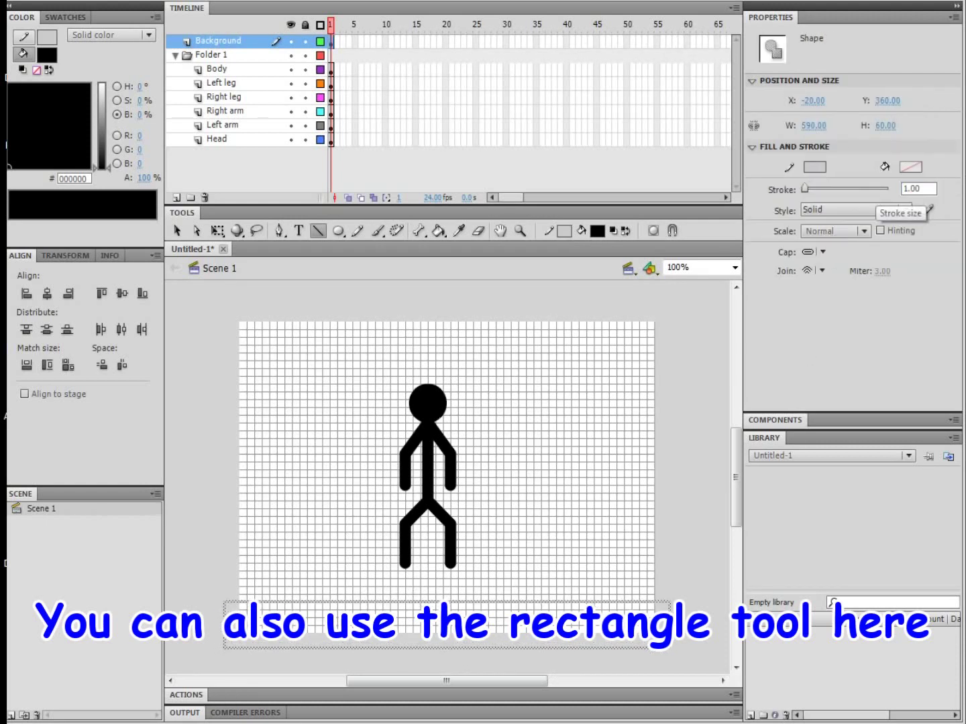
Fill the ground rectangle with light grey #CCCCCC using the Paint Bucket tool
{"action": "left_click", "coordinate": [439, 231]}
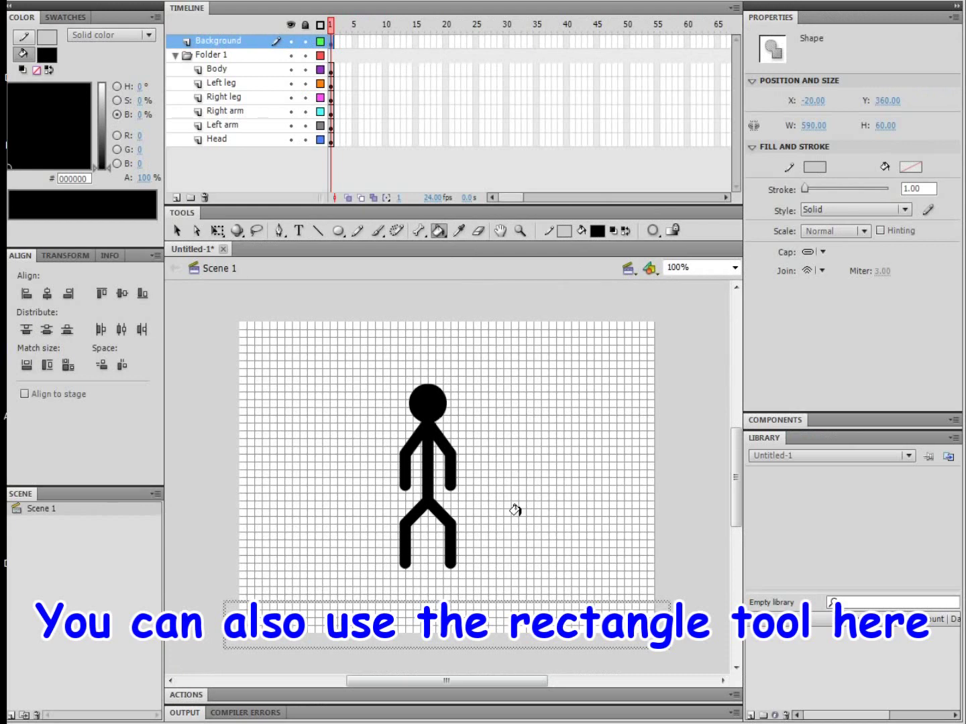
{"action": "left_click", "coordinate": [600, 231]}
{"action": "left_click", "coordinate": [617, 311]}
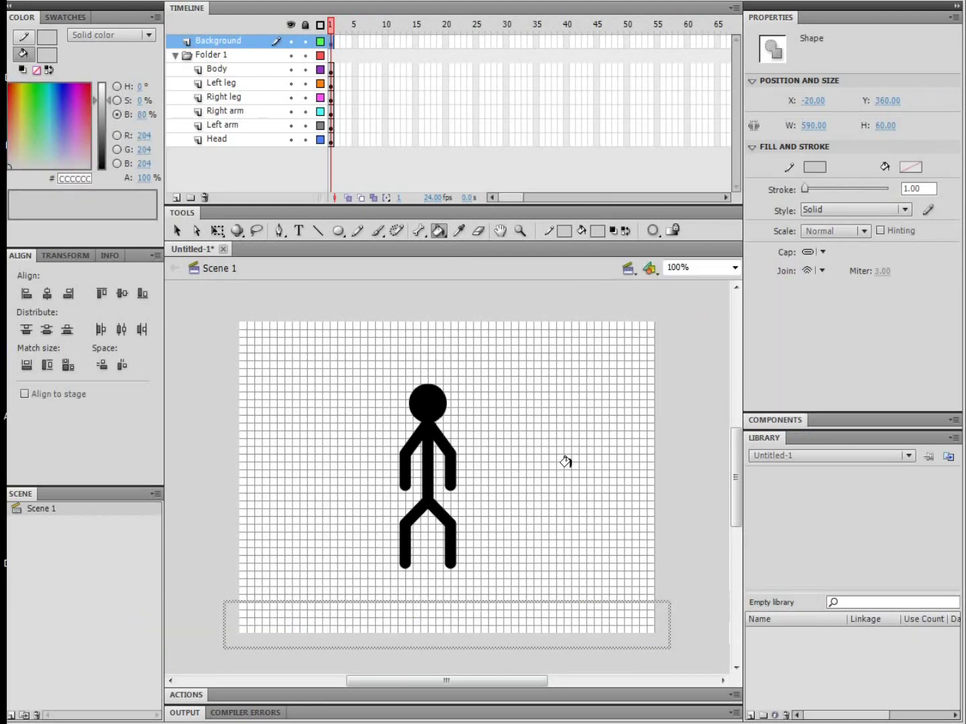
{"action": "left_click", "coordinate": [486, 600]}
{"action": "key", "text": "Escape"}
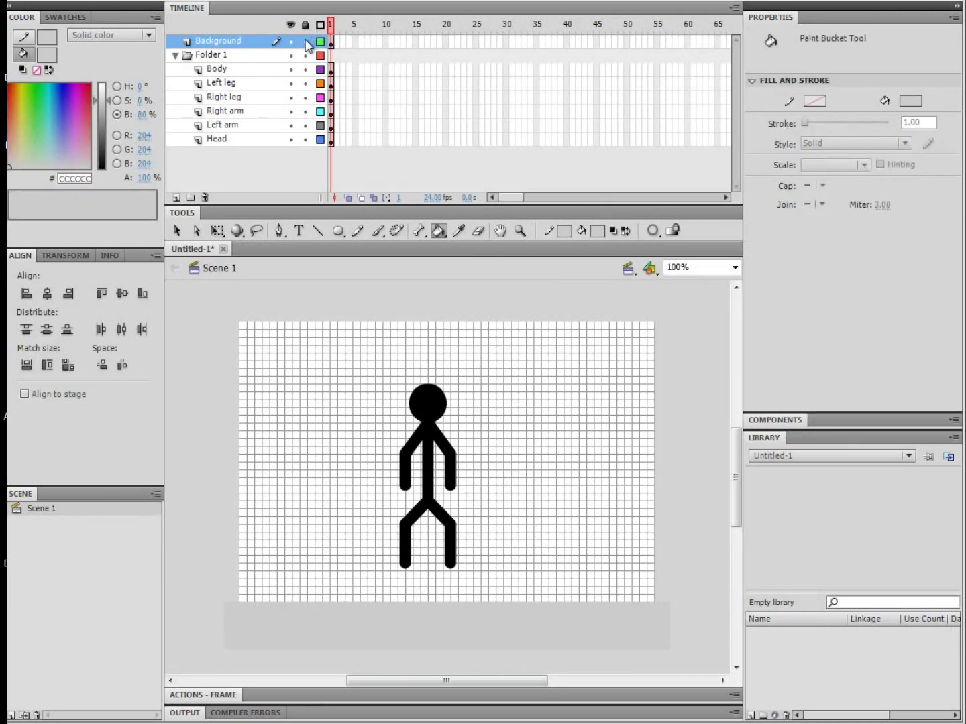
Lock and unlock the Background layer, try pulling the ground's upper-left corner upward, and undo the distortion
{"action": "left_click", "coordinate": [305, 41]}
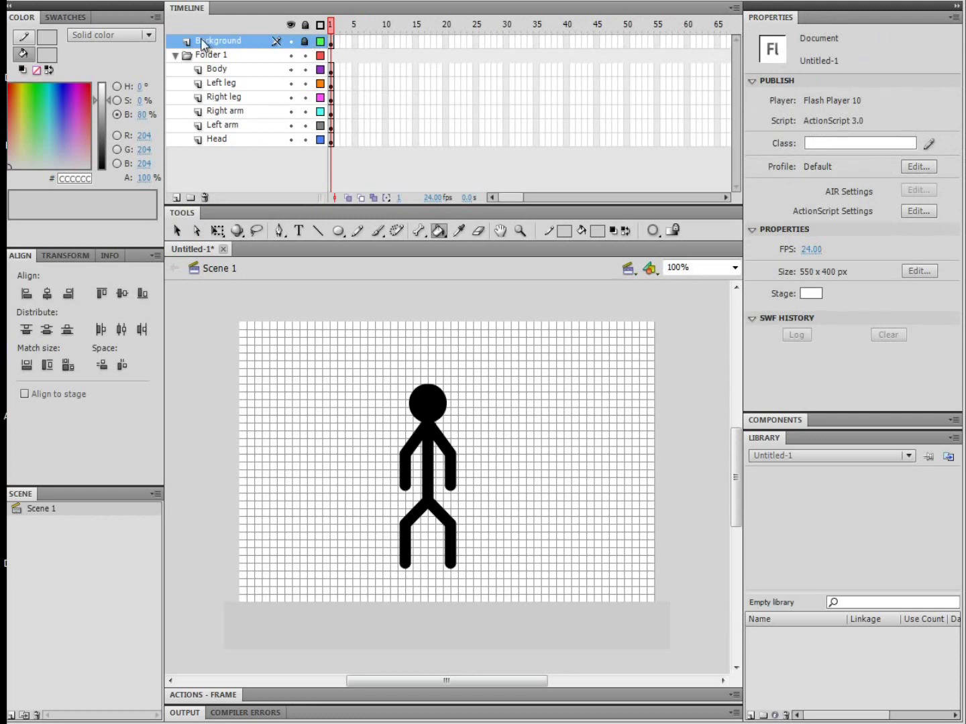
{"action": "left_click", "coordinate": [305, 41]}
{"action": "left_click", "coordinate": [177, 230]}
{"action": "left_click_drag", "start_coordinate": [226, 602], "coordinate": [285, 541]}
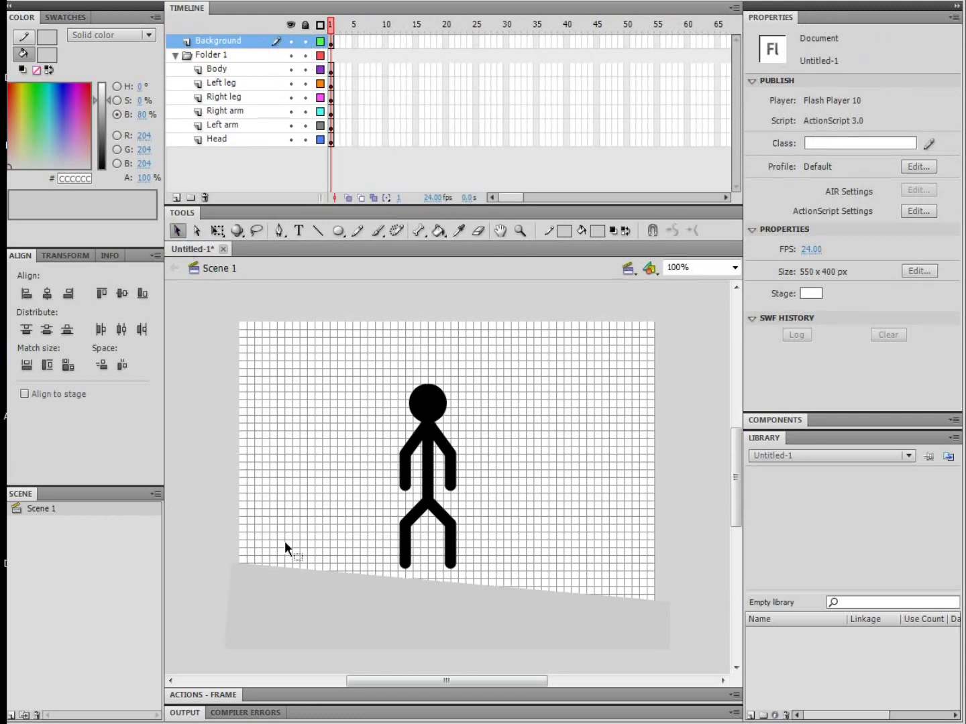
{"action": "key", "text": "ctrl+z"}
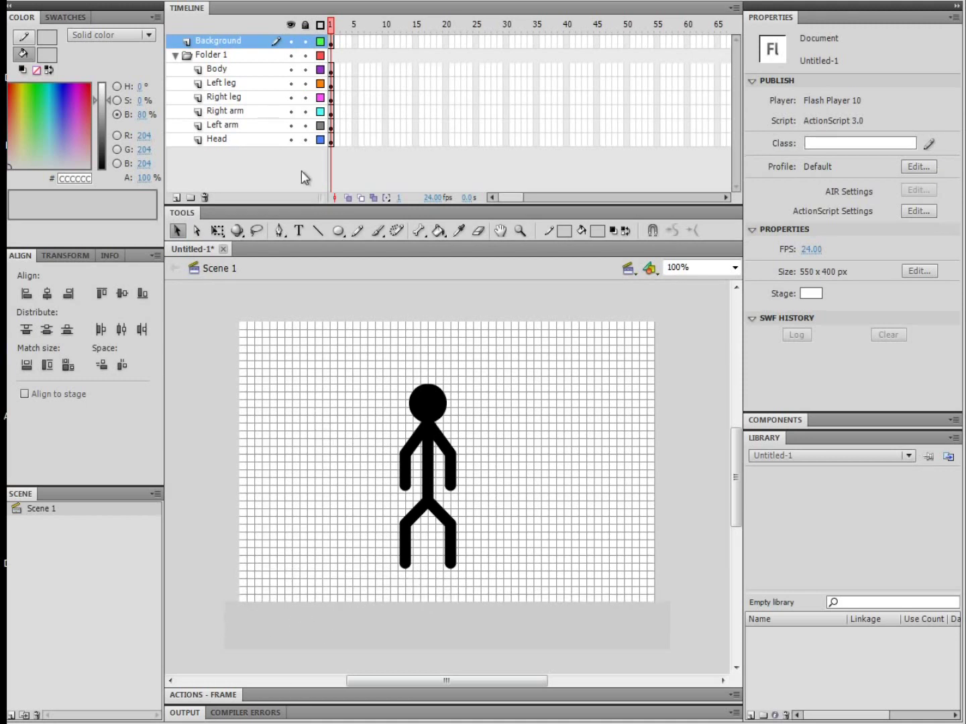
Lock the Background layer and move it below the collapsed Folder 1
{"action": "left_click", "coordinate": [305, 41]}
{"action": "left_click_drag", "start_coordinate": [235, 46], "coordinate": [179, 155]}
{"action": "left_click", "coordinate": [176, 42]}
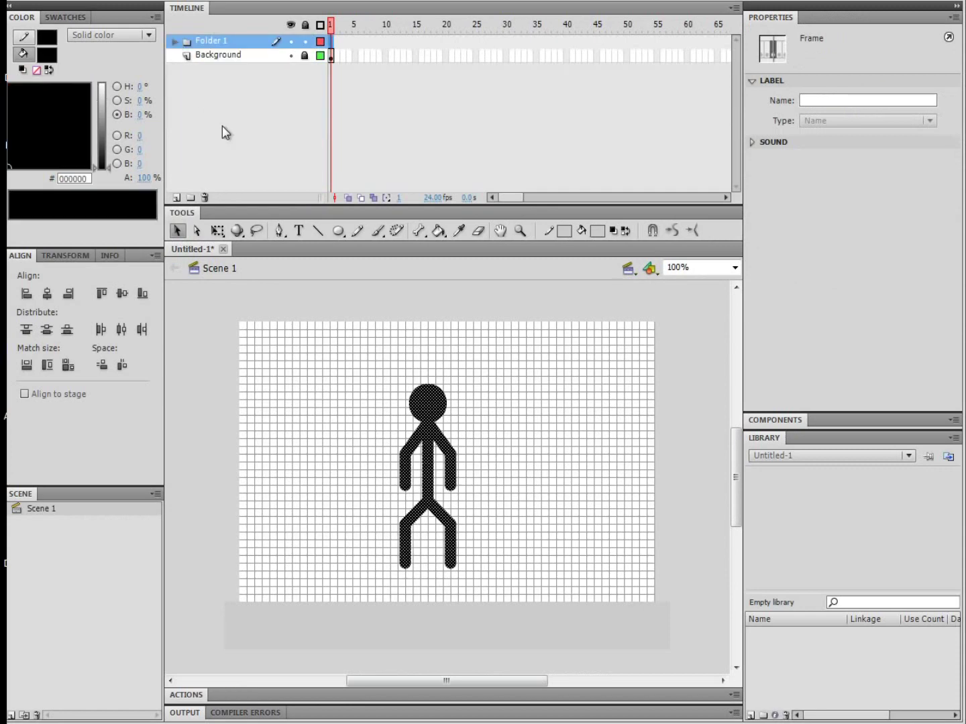
Try moving the whole stick figure down over the ground, and undo the move
{"action": "left_click", "coordinate": [388, 420]}
{"action": "left_click_drag", "start_coordinate": [345, 360], "coordinate": [455, 473]}
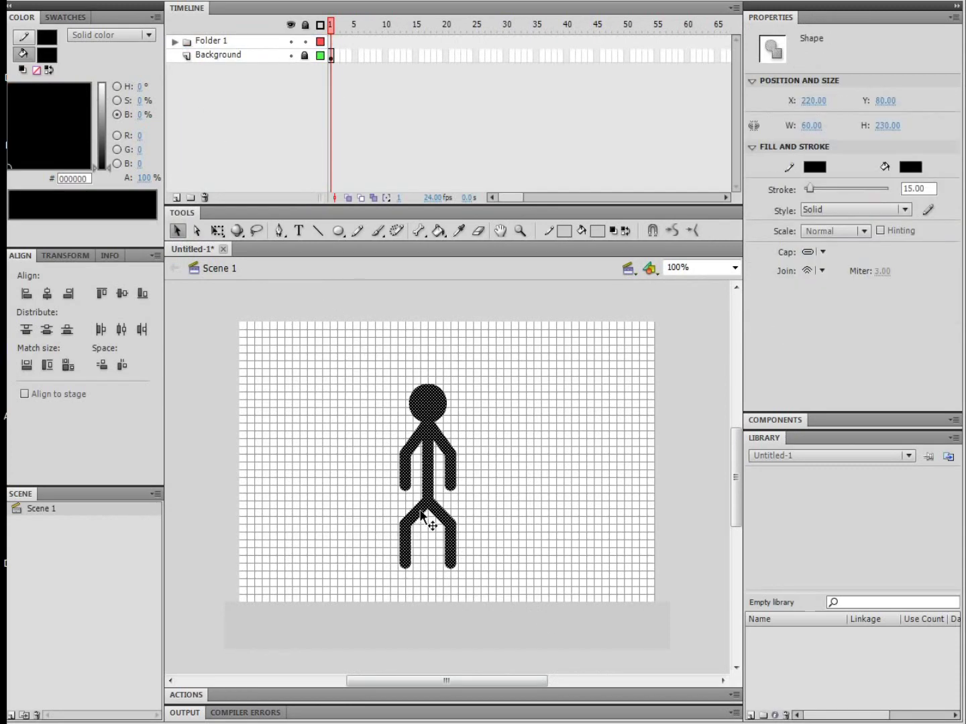
{"action": "left_click_drag", "start_coordinate": [429, 523], "coordinate": [413, 620]}
{"action": "left_click", "coordinate": [403, 626]}
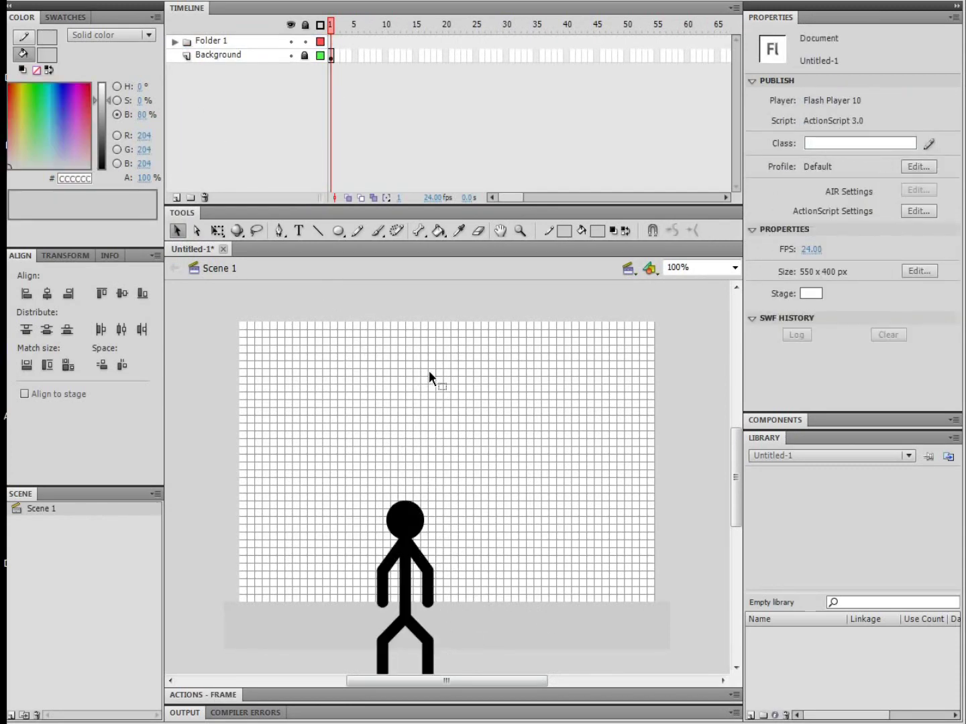
{"action": "key", "text": "ctrl+z"}
{"action": "key", "text": "ctrl+z"}
{"action": "left_click", "coordinate": [310, 423]}
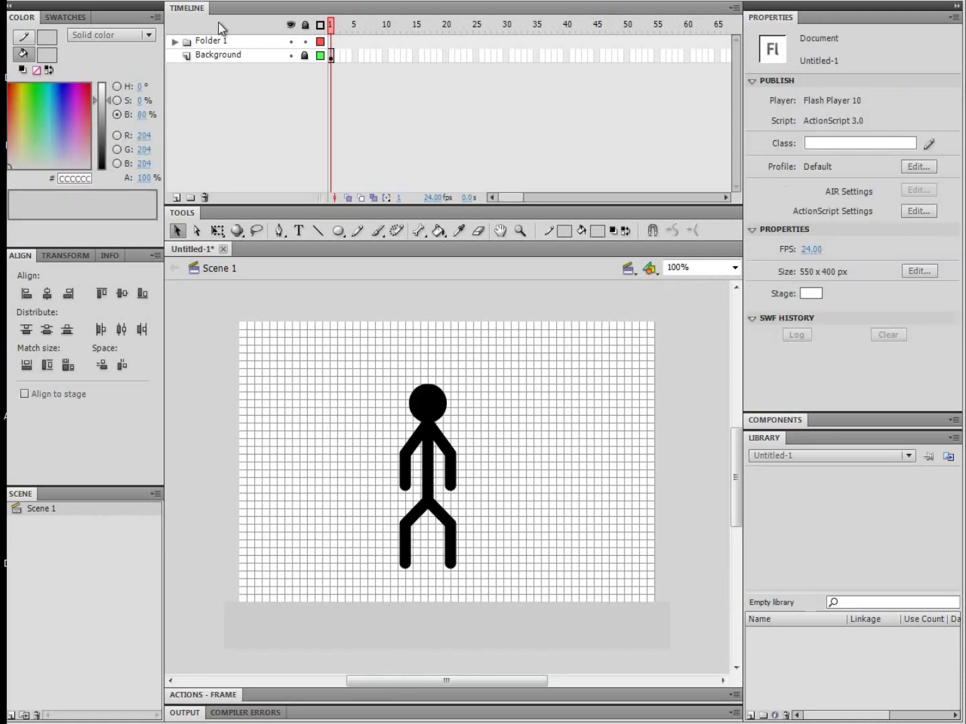
Rename Folder 1 as Stick figure
{"action": "left_click", "coordinate": [217, 41]}
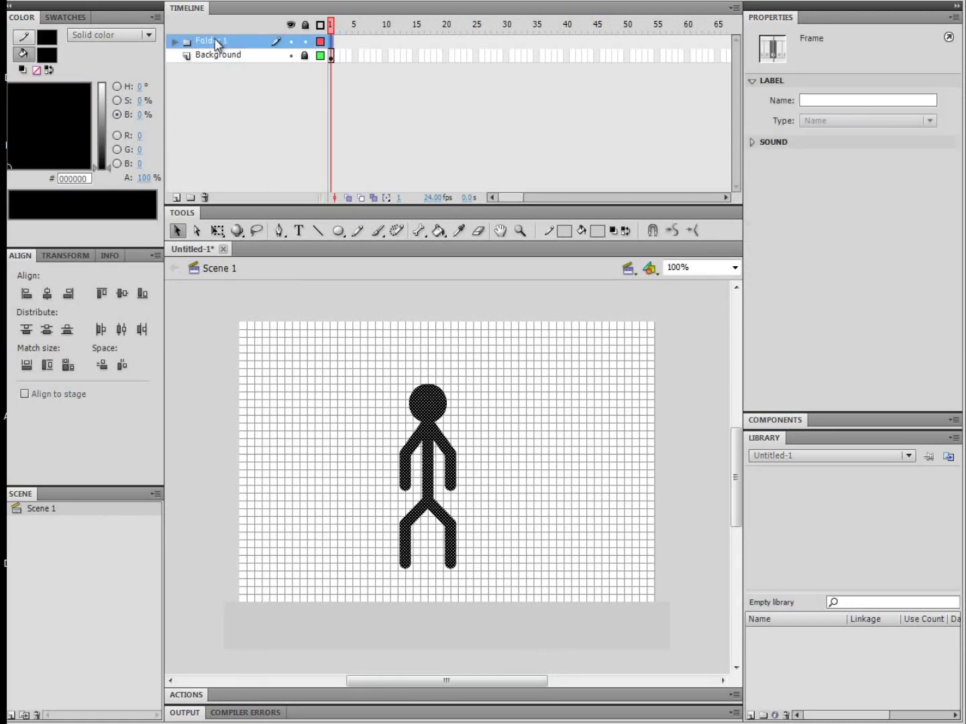
{"action": "double_click", "coordinate": [215, 41]}
{"action": "type", "text": "Stick figure"}
{"action": "key", "text": "Return"}
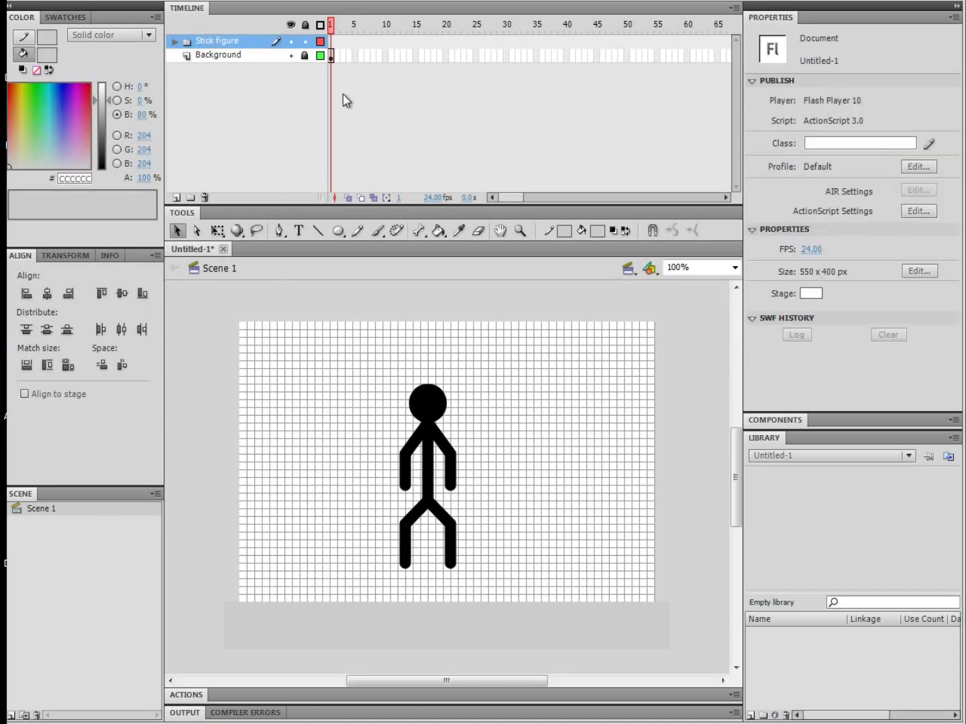
Reshape the figure's legs into a walking stance and turn off Snap to Grid
{"action": "left_click_drag", "start_coordinate": [340, 334], "coordinate": [542, 613]}
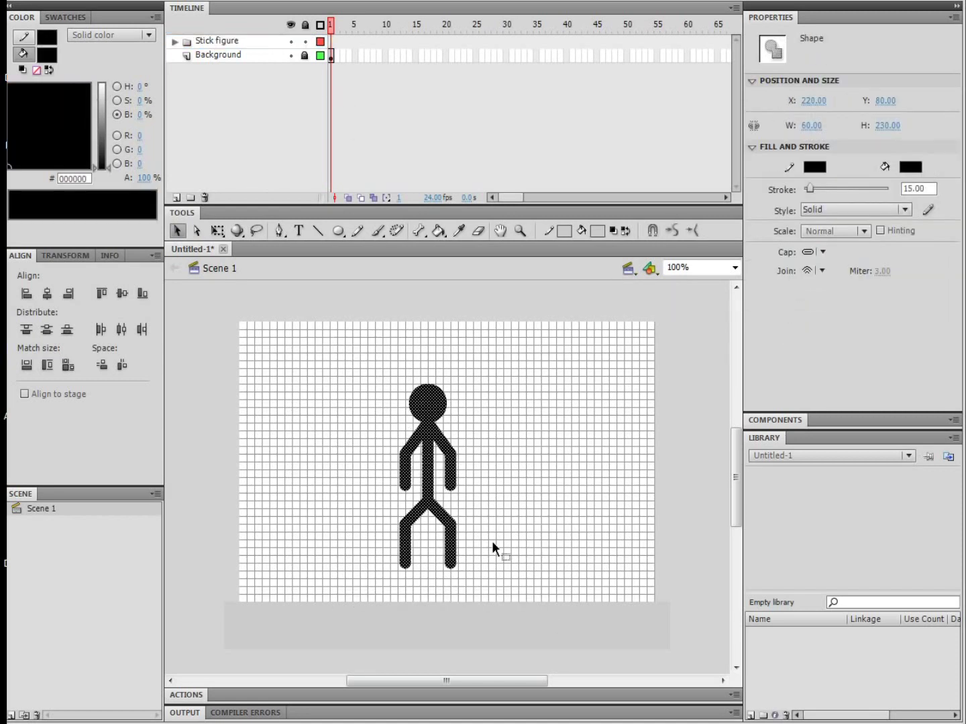
{"action": "left_click", "coordinate": [396, 523]}
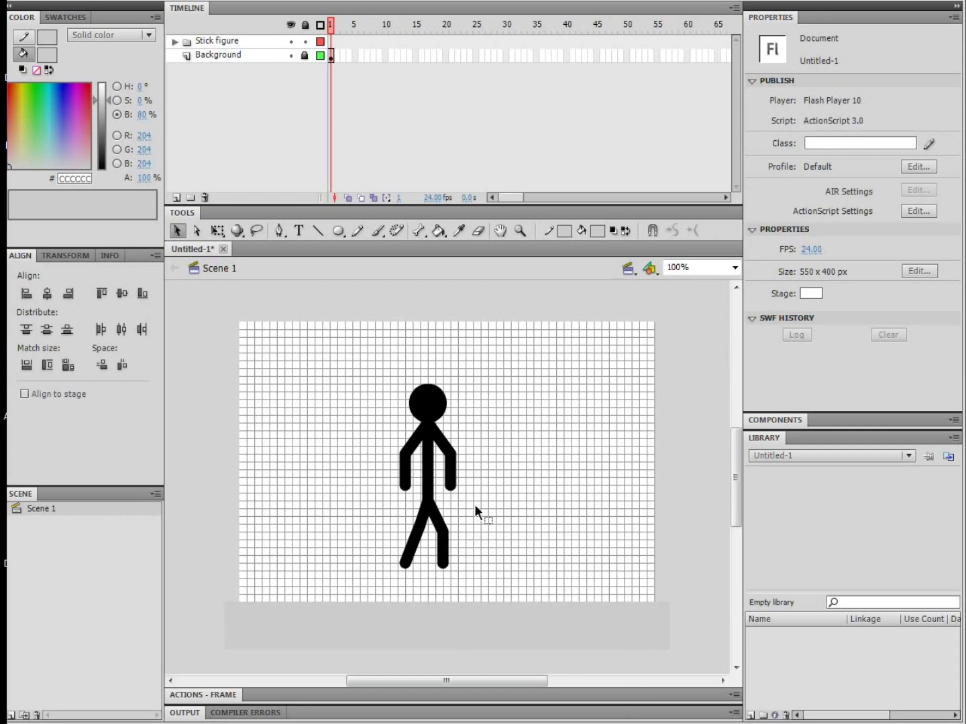
{"action": "right_click", "coordinate": [482, 482]}
{"action": "mouse_move", "coordinate": [603, 661]}
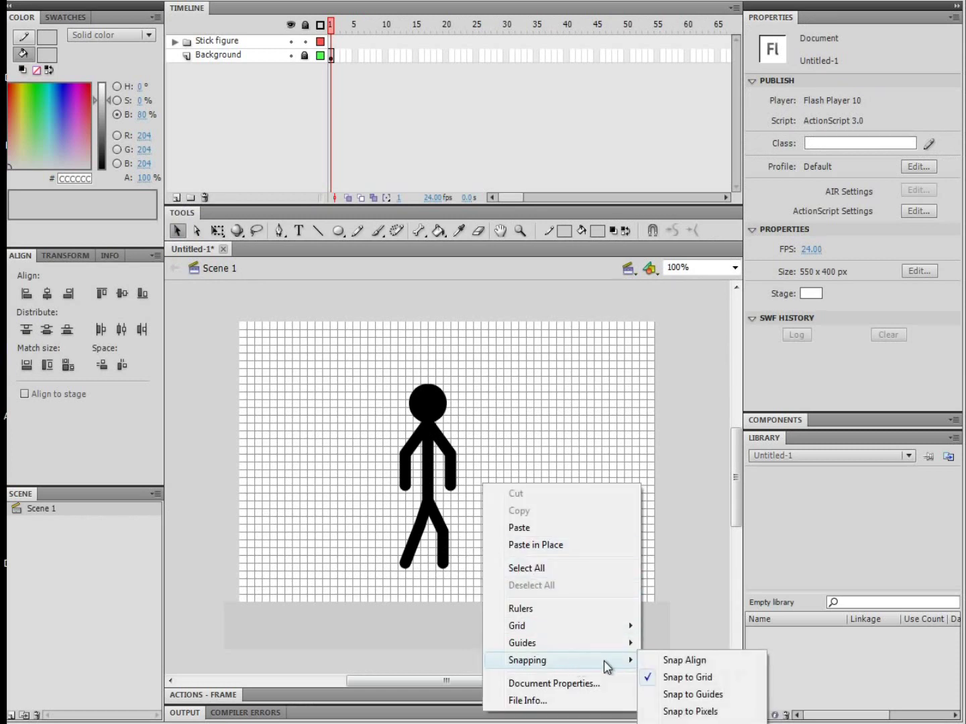
{"action": "left_click", "coordinate": [686, 674]}
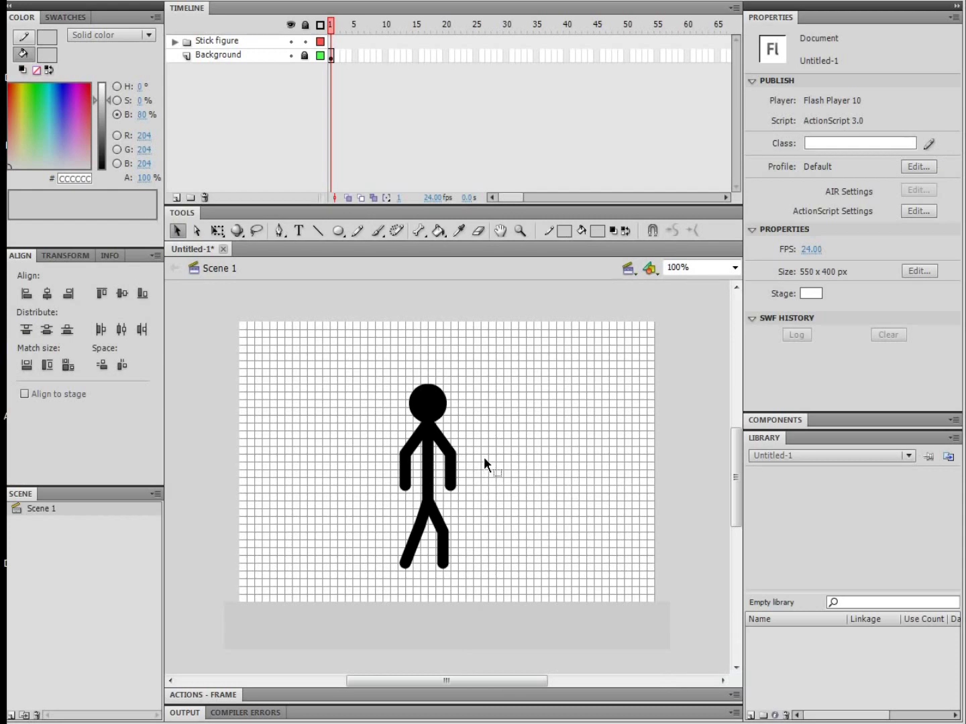
Pose both arms slightly bent and close to the body, with one hand behind and the other in front
{"action": "left_click_drag", "start_coordinate": [362, 371], "coordinate": [510, 564]}
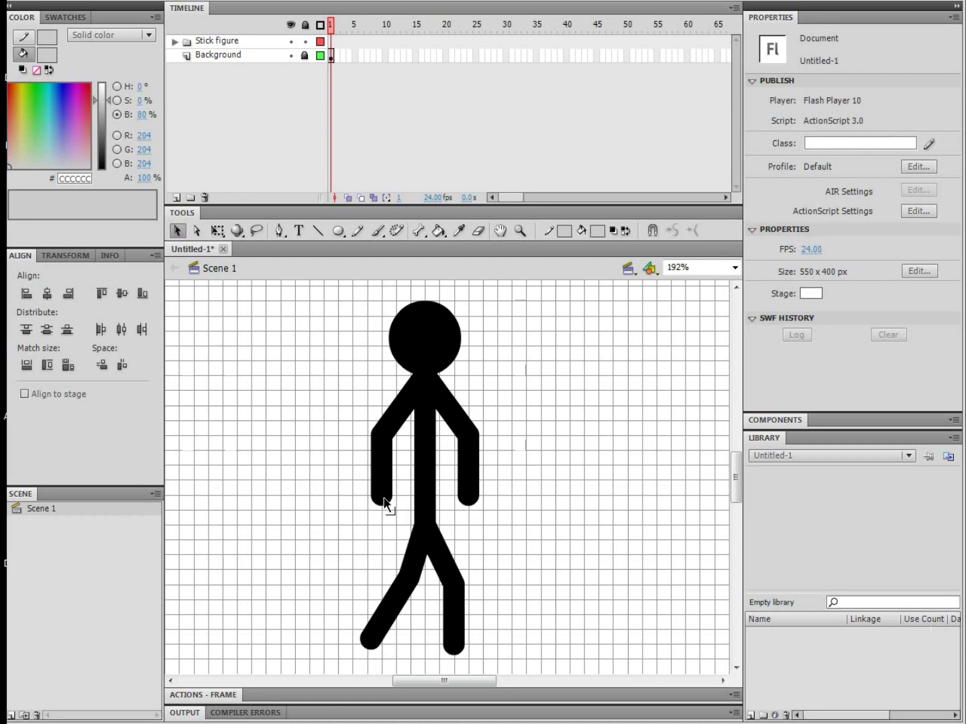
{"action": "left_click_drag", "start_coordinate": [384, 499], "coordinate": [301, 347]}
{"action": "mouse_move", "coordinate": [374, 437]}
{"action": "left_mouse_down"}
{"action": "mouse_move", "coordinate": [355, 390]}
{"action": "mouse_move", "coordinate": [376, 413]}
{"action": "left_mouse_up"}
{"action": "left_click_drag", "start_coordinate": [302, 349], "coordinate": [354, 478]}
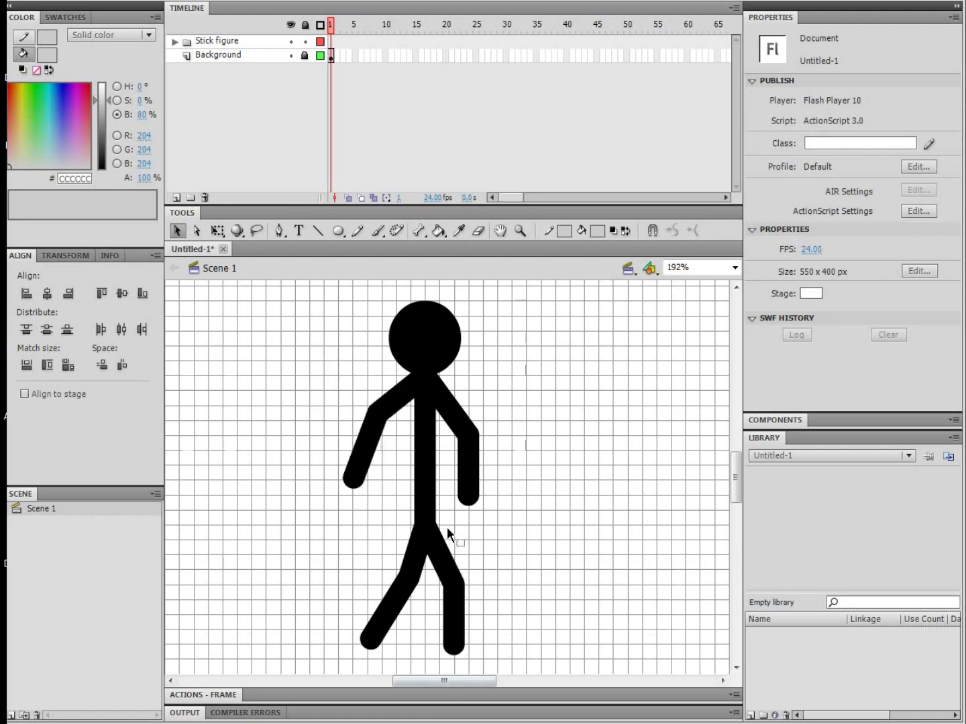
{"action": "left_click_drag", "start_coordinate": [467, 440], "coordinate": [453, 441]}
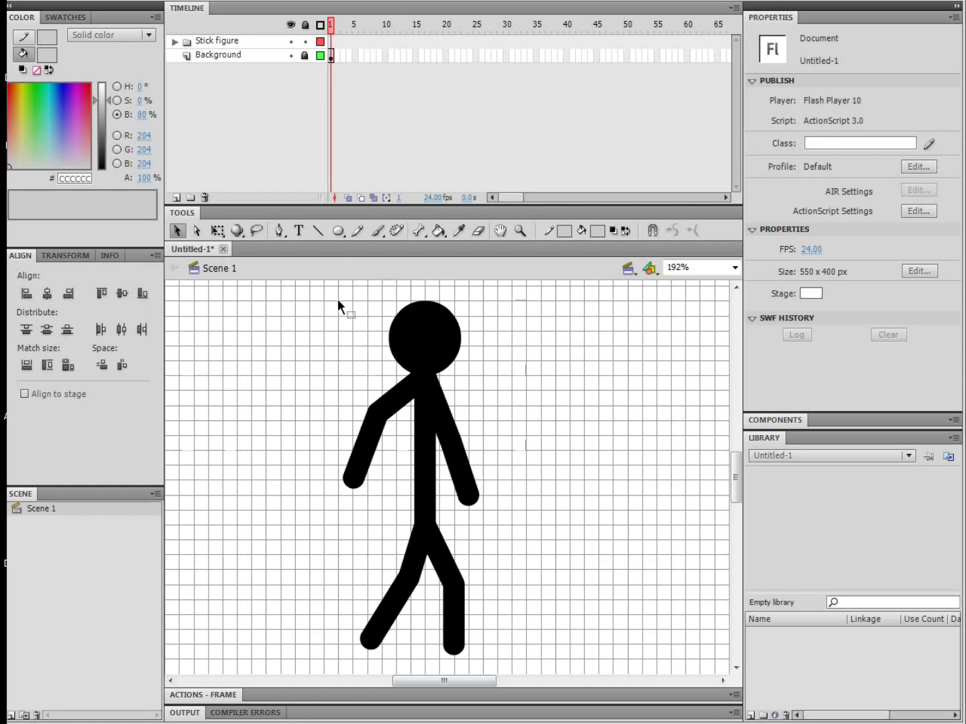
{"action": "left_click_drag", "start_coordinate": [377, 413], "coordinate": [401, 421]}
{"action": "left_click_drag", "start_coordinate": [354, 479], "coordinate": [393, 494]}
{"action": "left_click_drag", "start_coordinate": [468, 494], "coordinate": [474, 482]}
{"action": "left_click_drag", "start_coordinate": [454, 441], "coordinate": [446, 440]}
Shorten the torso from its lower end and raise both legs to meet it, fine-tuning the hands and feet
{"action": "left_click_drag", "start_coordinate": [371, 639], "coordinate": [374, 637]}
{"action": "left_click_drag", "start_coordinate": [425, 525], "coordinate": [425, 477]}
{"action": "double_click", "coordinate": [440, 547]}
{"action": "left_click_drag", "start_coordinate": [439, 547], "coordinate": [440, 501]}
{"action": "left_click", "coordinate": [437, 559]}
{"action": "left_click_drag", "start_coordinate": [372, 595], "coordinate": [375, 583]}
{"action": "left_click_drag", "start_coordinate": [393, 494], "coordinate": [392, 488]}
{"action": "left_click_drag", "start_coordinate": [474, 481], "coordinate": [473, 476]}
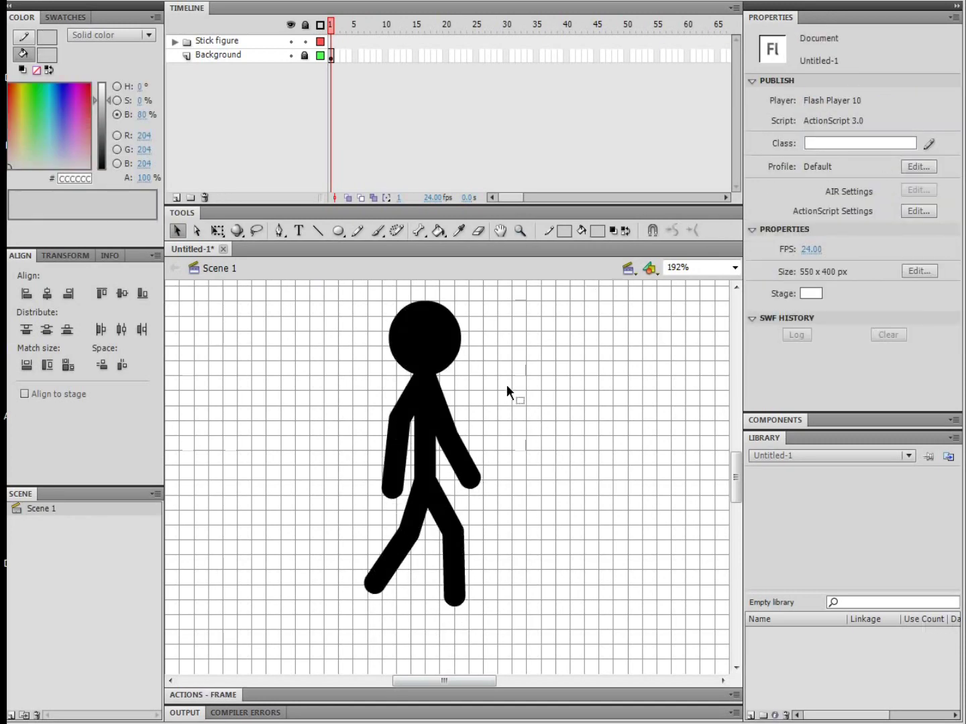
{"action": "left_click_drag", "start_coordinate": [458, 603], "coordinate": [457, 599]}
Move the whole stick figure to the stage's left edge so its feet rest on the ground
{"action": "left_click_drag", "start_coordinate": [566, 643], "coordinate": [331, 299]}
{"action": "left_click_drag", "start_coordinate": [312, 491], "coordinate": [442, 427]}
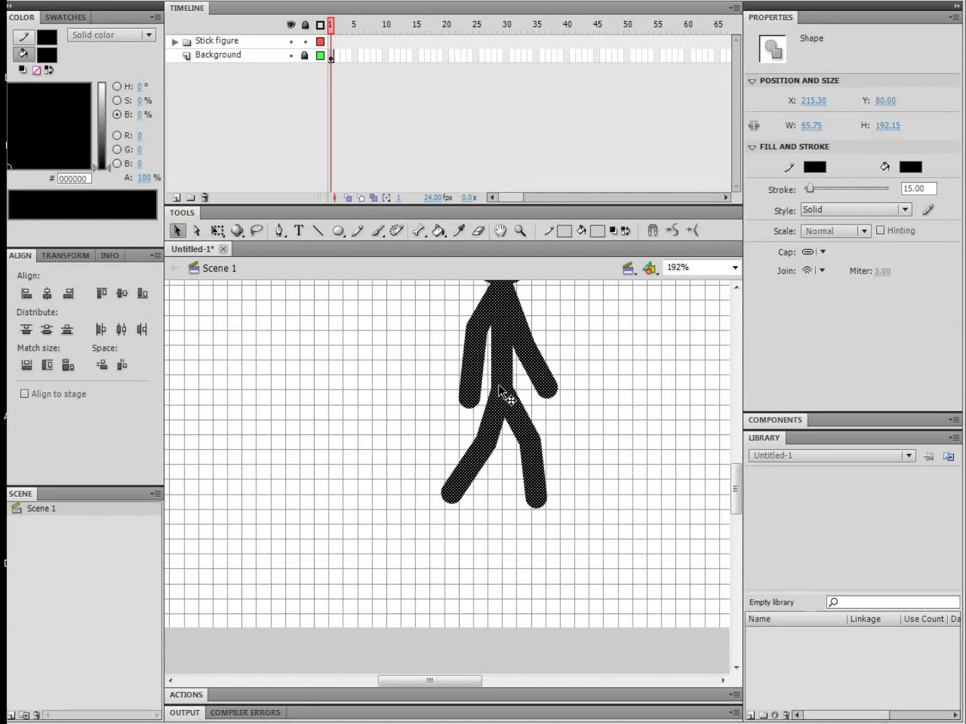
{"action": "left_click_drag", "start_coordinate": [501, 395], "coordinate": [243, 517]}
{"action": "left_click_drag", "start_coordinate": [332, 548], "coordinate": [447, 503]}
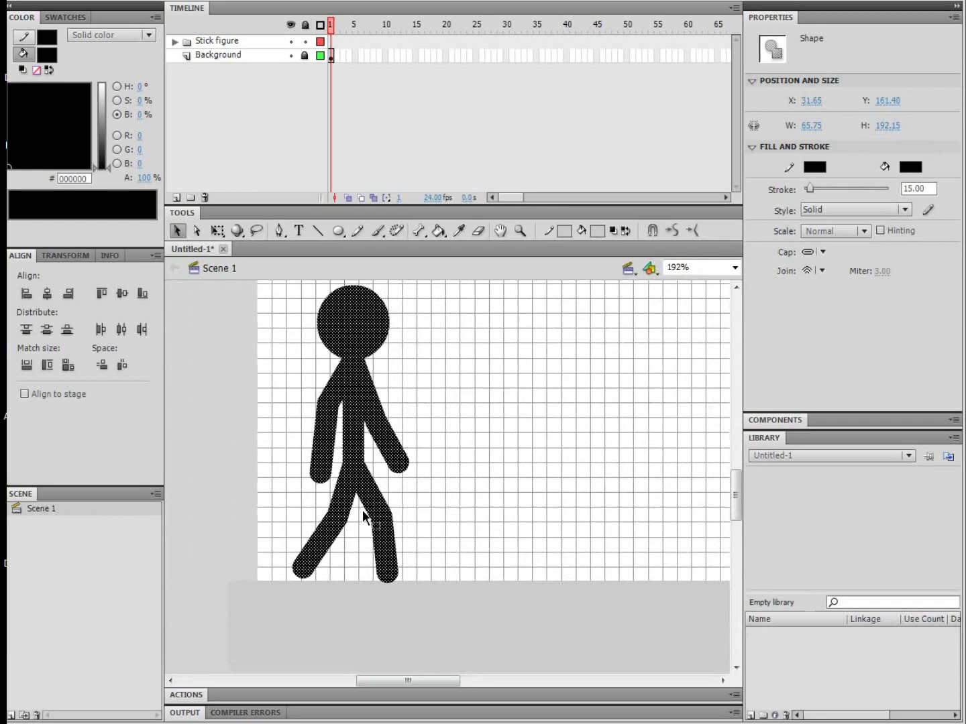
{"action": "left_click", "coordinate": [300, 585]}
{"action": "left_click_drag", "start_coordinate": [300, 581], "coordinate": [302, 583]}
Select both arms and the head together and move them well to the right of the torso
{"action": "left_click_drag", "start_coordinate": [373, 428], "coordinate": [329, 415]}
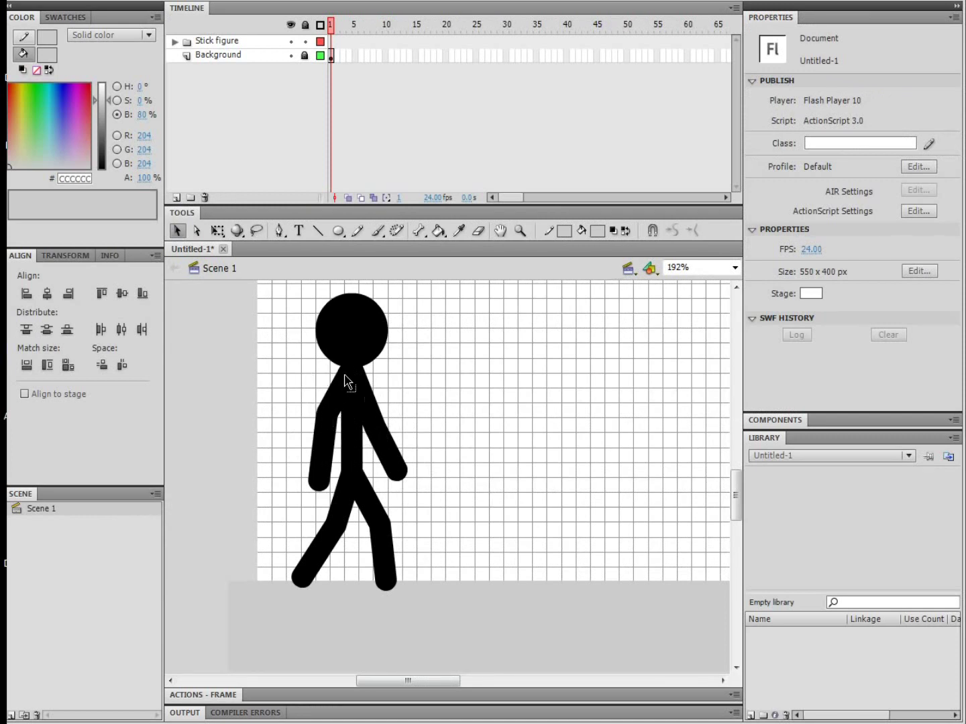
{"action": "left_click", "coordinate": [374, 415]}
{"action": "double_click", "coordinate": [373, 415]}
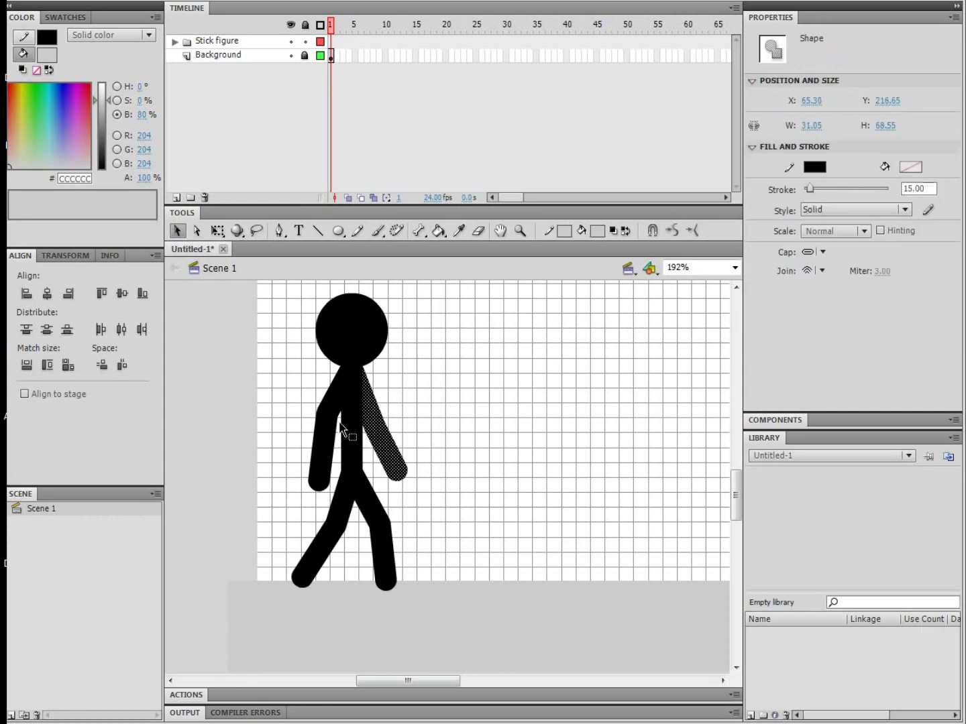
{"action": "key", "text": "Escape"}
{"action": "left_click", "coordinate": [383, 450]}
{"action": "left_click", "coordinate": [331, 425], "text": "shift"}
{"action": "left_click", "coordinate": [351, 335], "text": "shift"}
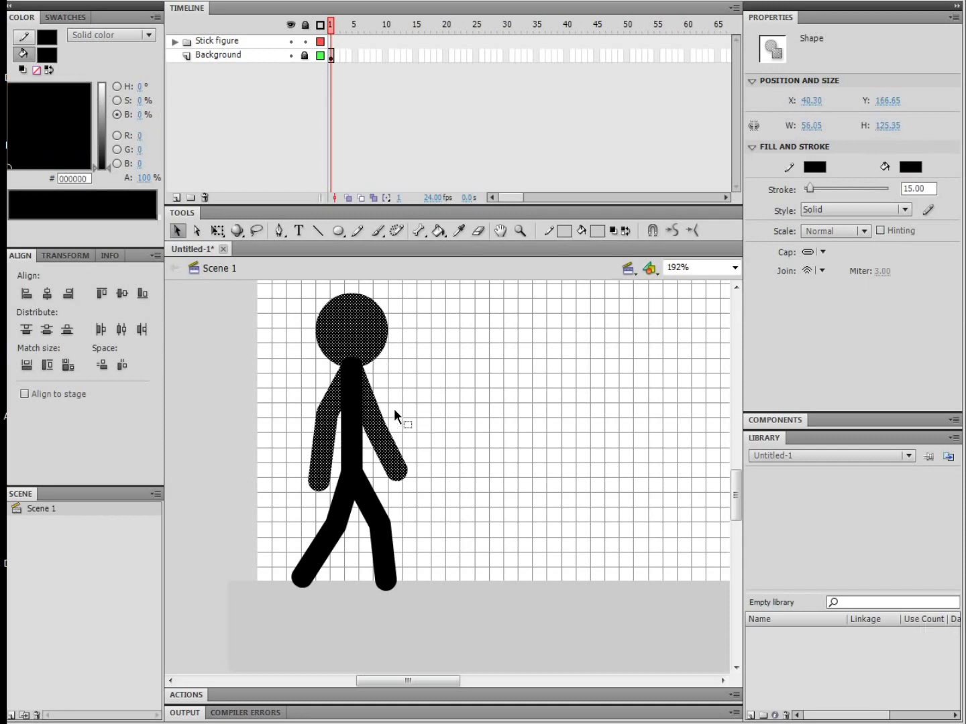
{"action": "left_click_drag", "start_coordinate": [375, 365], "coordinate": [603, 376]}
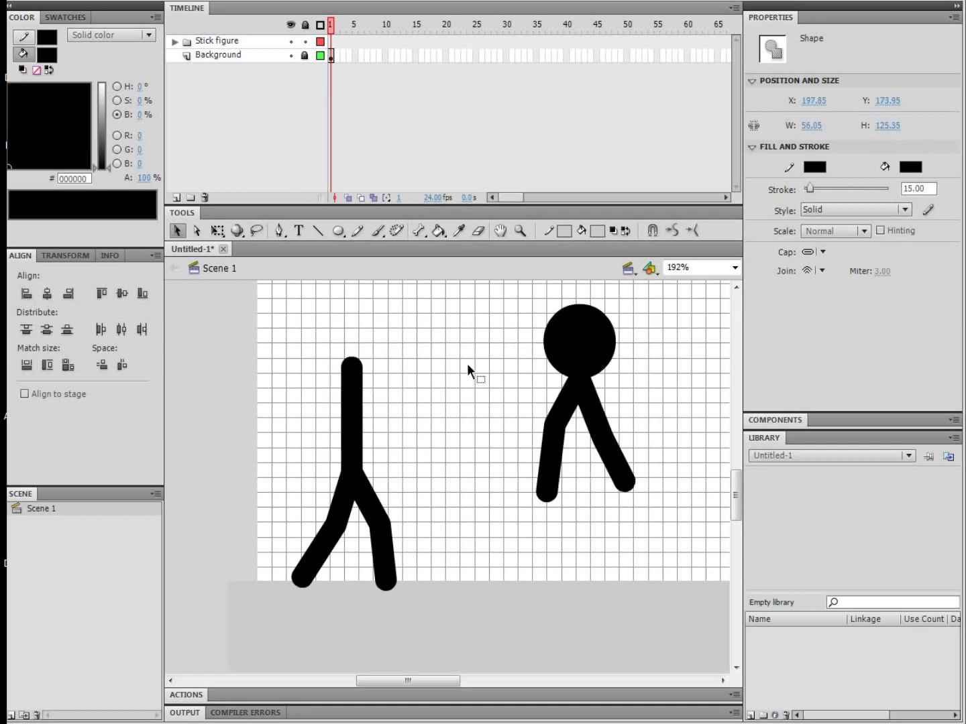
{"action": "left_click", "coordinate": [468, 364]}
Lean the torso forward with a slight backward curve and place the head on its upper end
{"action": "left_click_drag", "start_coordinate": [355, 370], "coordinate": [370, 366]}
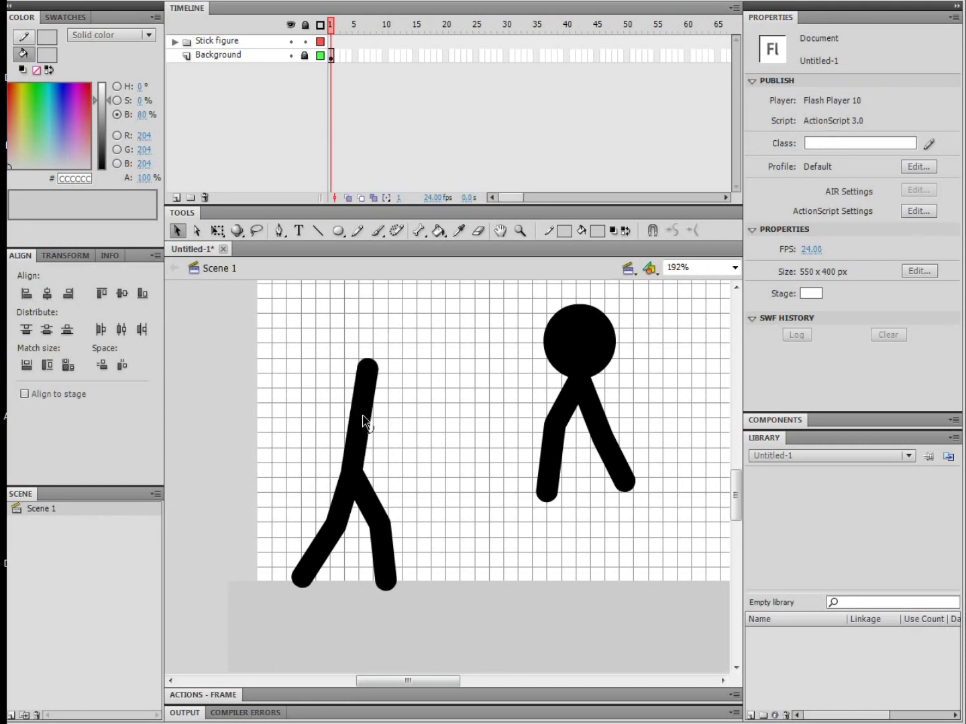
{"action": "left_click_drag", "start_coordinate": [360, 413], "coordinate": [354, 410]}
{"action": "left_click_drag", "start_coordinate": [580, 339], "coordinate": [394, 342]}
Move both arms back onto the leaning torso's shoulders and pull the front elbow and both hands slightly backward
{"action": "left_click", "coordinate": [566, 438]}
{"action": "left_click", "coordinate": [584, 406]}
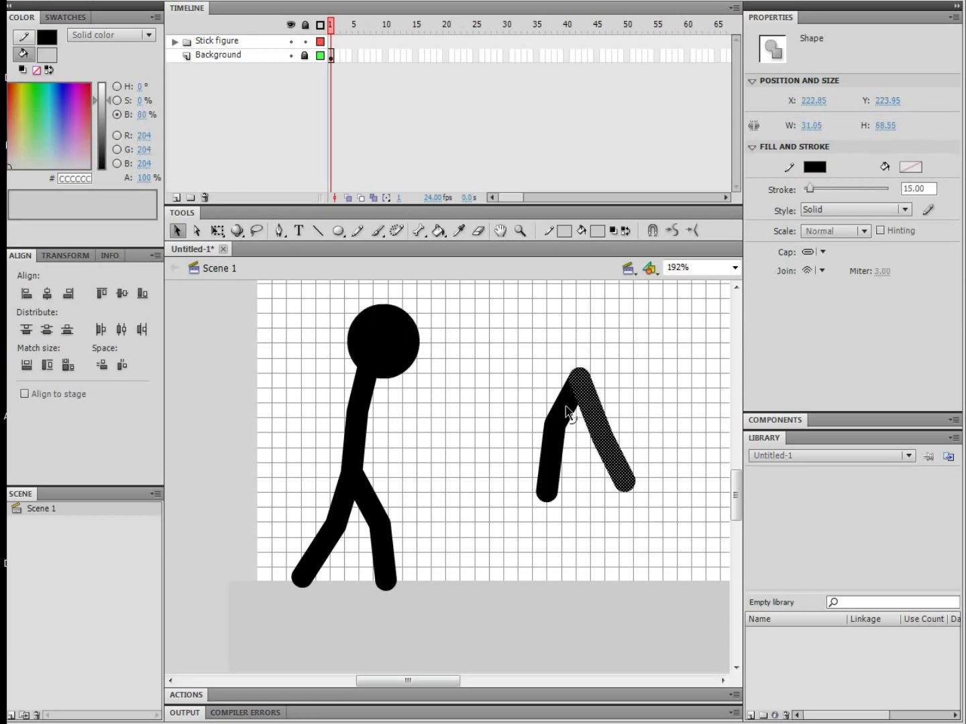
{"action": "left_click", "coordinate": [567, 410], "text": "shift"}
{"action": "left_click_drag", "start_coordinate": [566, 410], "coordinate": [338, 408]}
{"action": "key", "text": "Escape"}
{"action": "left_click_drag", "start_coordinate": [337, 476], "coordinate": [329, 474]}
{"action": "left_click_drag", "start_coordinate": [391, 426], "coordinate": [373, 426]}
{"action": "left_click_drag", "start_coordinate": [410, 472], "coordinate": [389, 470]}
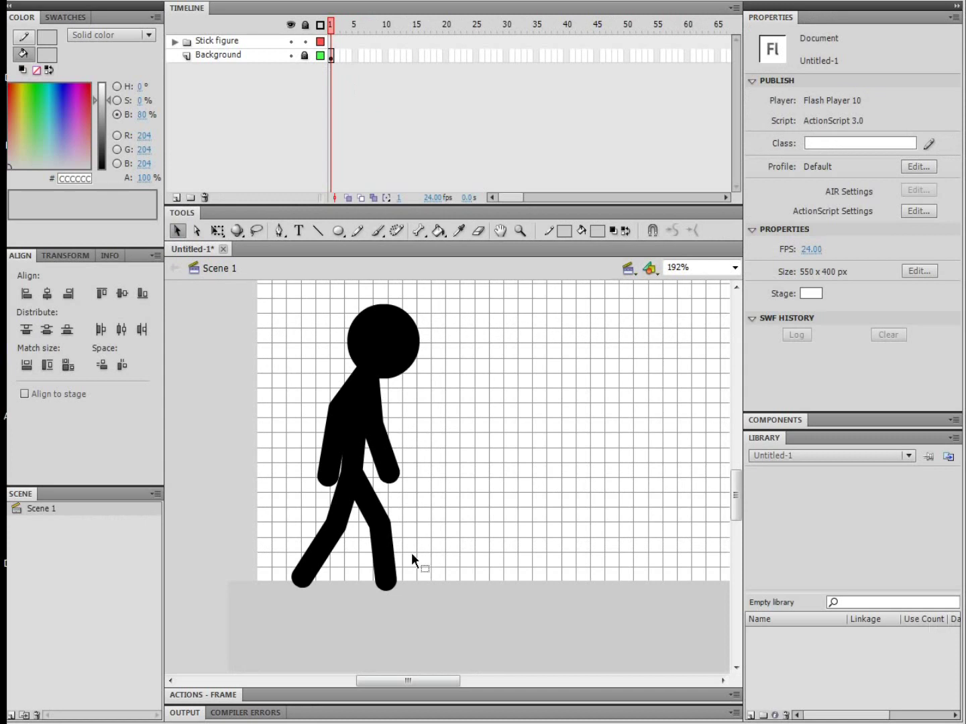
Expand the Stick figure folder and insert keyframes at frame 2 on all six figure layers, from Body to Head
{"action": "left_click", "coordinate": [175, 42]}
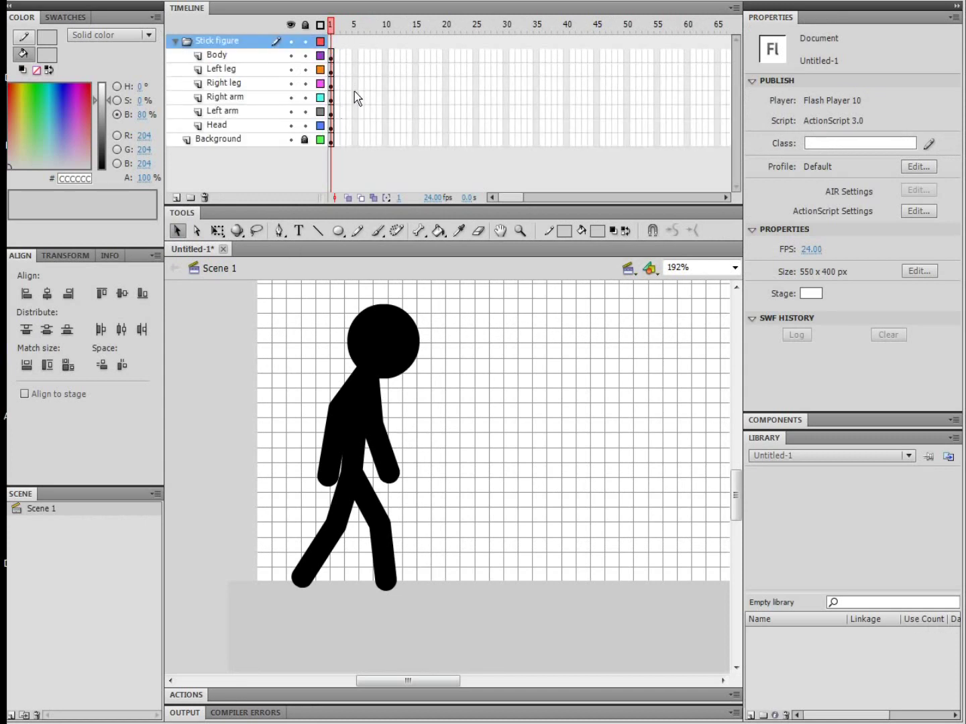
{"action": "left_click", "coordinate": [222, 126]}
{"action": "left_click", "coordinate": [222, 55]}
{"action": "left_click", "coordinate": [440, 334]}
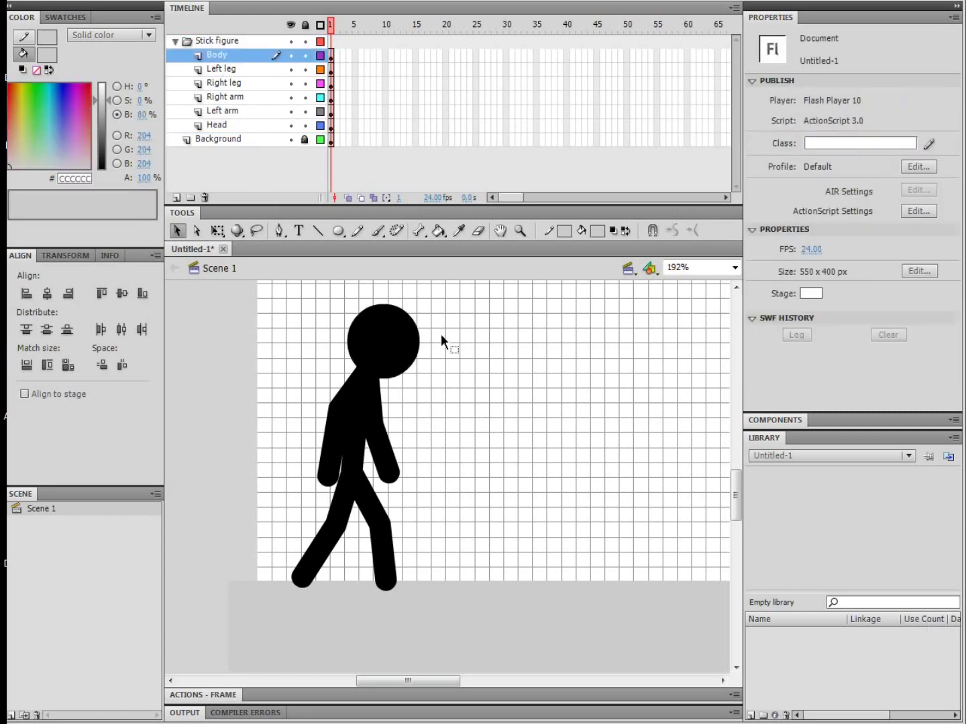
{"action": "left_click_drag", "start_coordinate": [339, 127], "coordinate": [334, 58]}
{"action": "right_click", "coordinate": [337, 87]}
{"action": "left_click", "coordinate": [398, 195]}
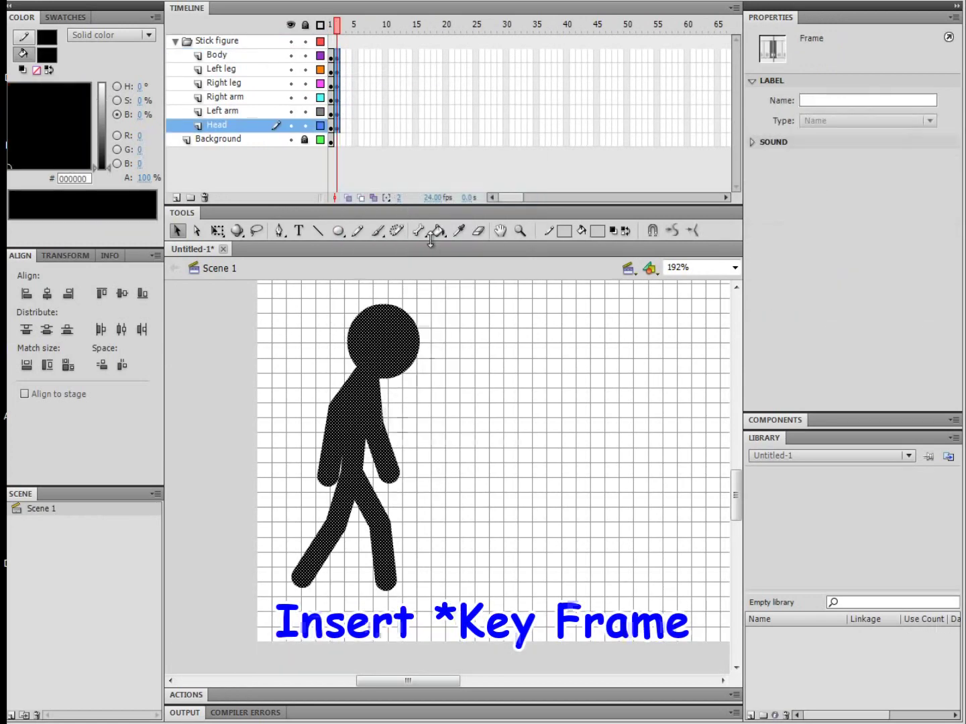
{"action": "left_click", "coordinate": [485, 457]}
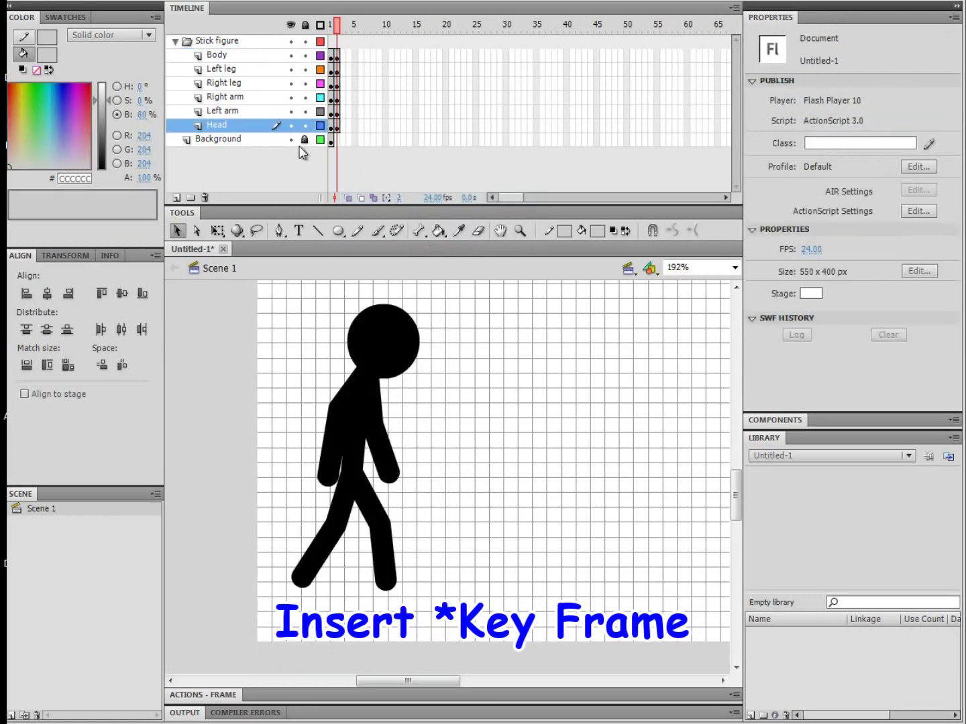
Extend the Background layer to frame 60 and return the playhead to frame 2
{"action": "right_click", "coordinate": [687, 139]}
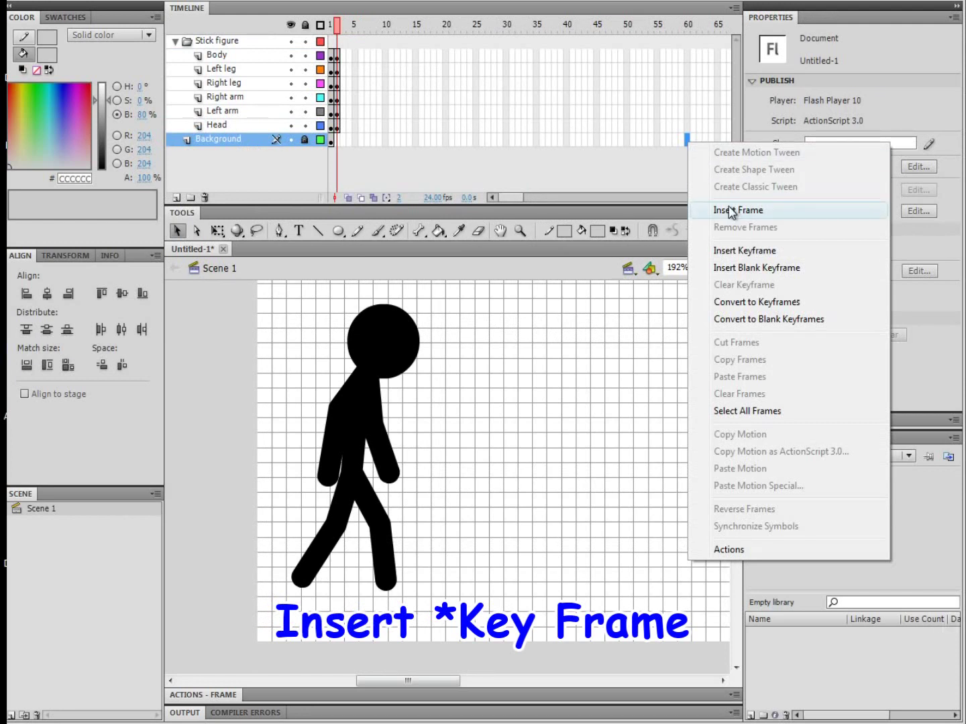
{"action": "left_click", "coordinate": [730, 212]}
{"action": "left_click_drag", "start_coordinate": [691, 37], "coordinate": [338, 25]}
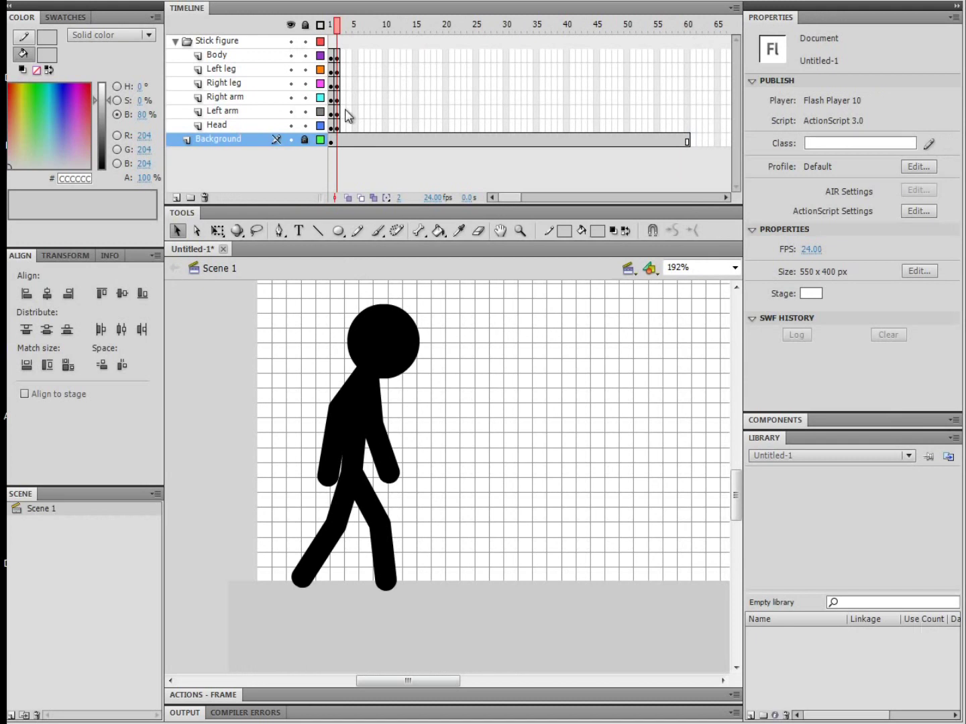
In frame 2, select the torso, arms and head without the legs for free transform and move the pivot point to the hips
{"action": "left_click_drag", "start_coordinate": [335, 126], "coordinate": [334, 55]}
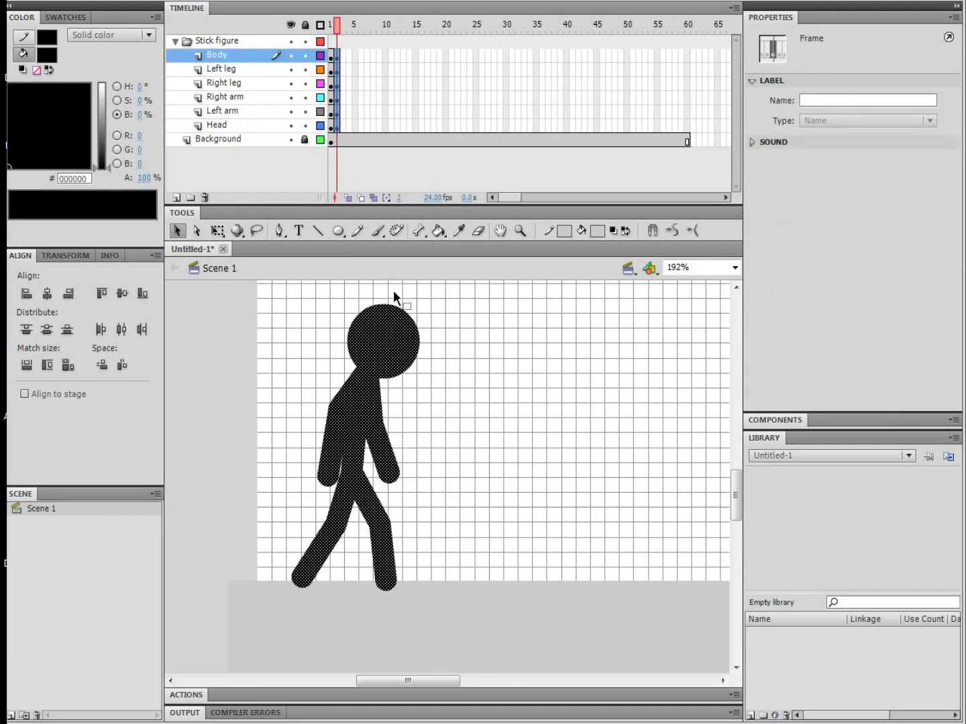
{"action": "left_click", "coordinate": [217, 231]}
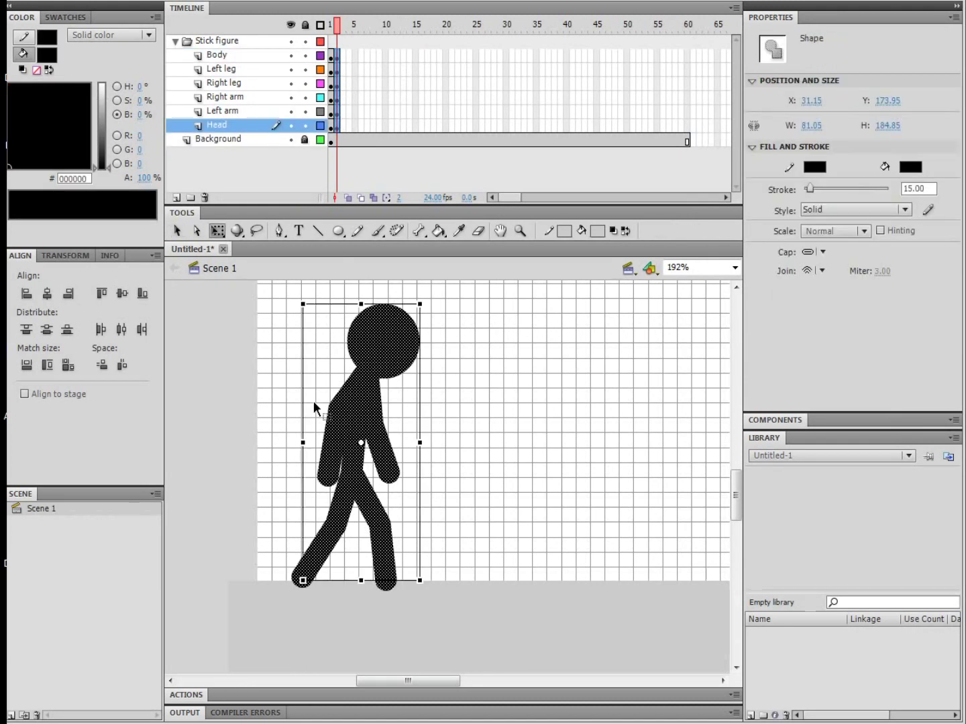
{"action": "left_click", "coordinate": [387, 536], "text": "shift"}
{"action": "left_click", "coordinate": [334, 536], "text": "shift"}
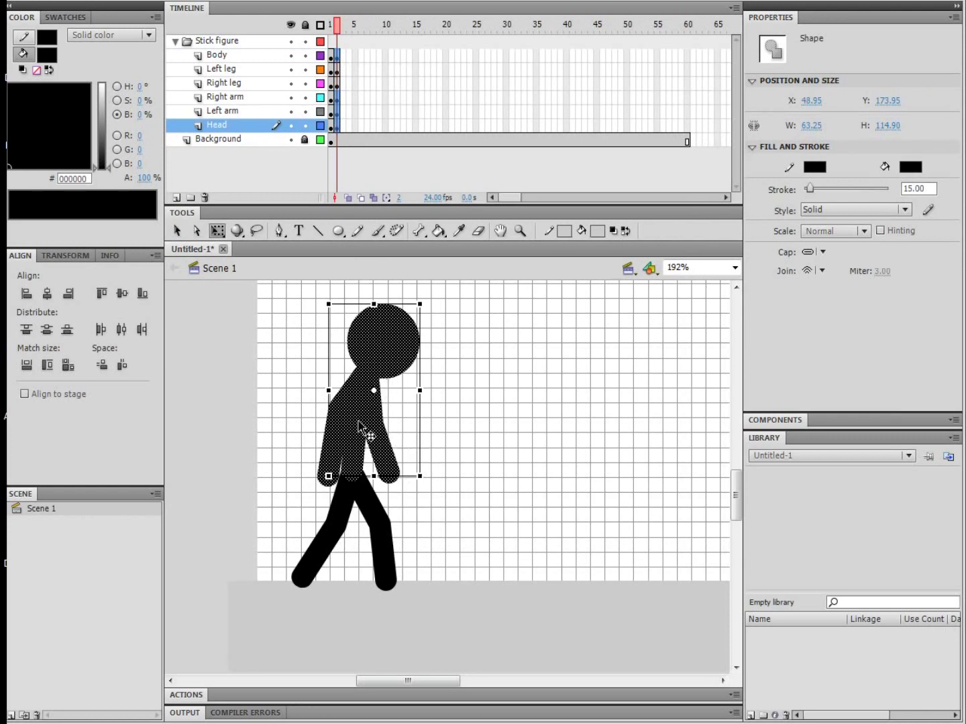
{"action": "left_click", "coordinate": [483, 536]}
{"action": "left_click_drag", "start_coordinate": [472, 623], "coordinate": [232, 281]}
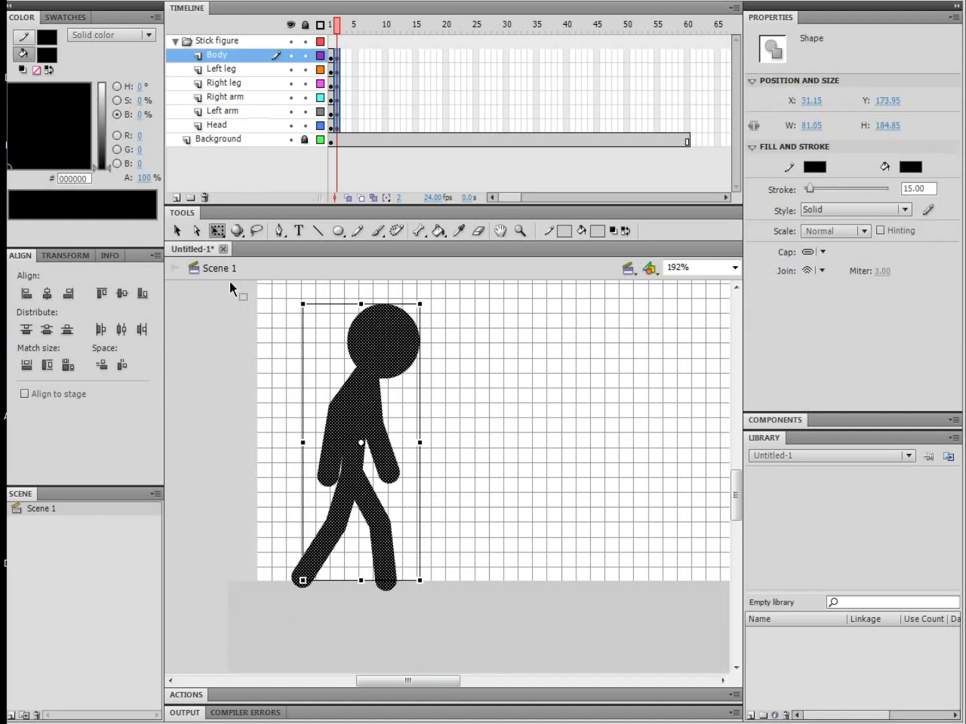
{"action": "left_click", "coordinate": [390, 558], "text": "shift"}
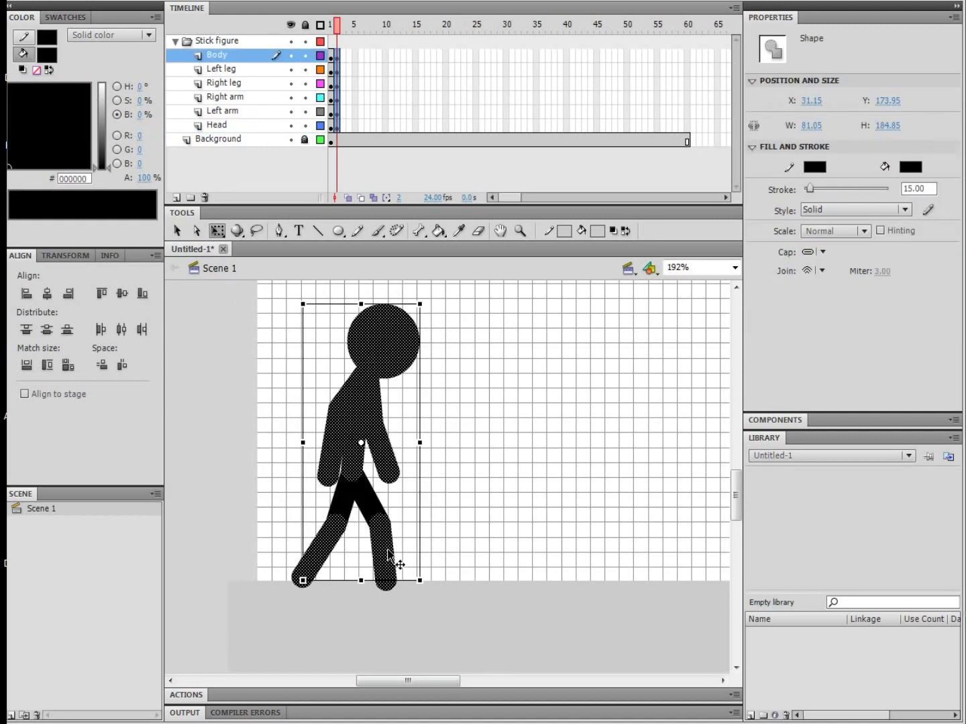
{"action": "left_click", "coordinate": [326, 543], "text": "shift"}
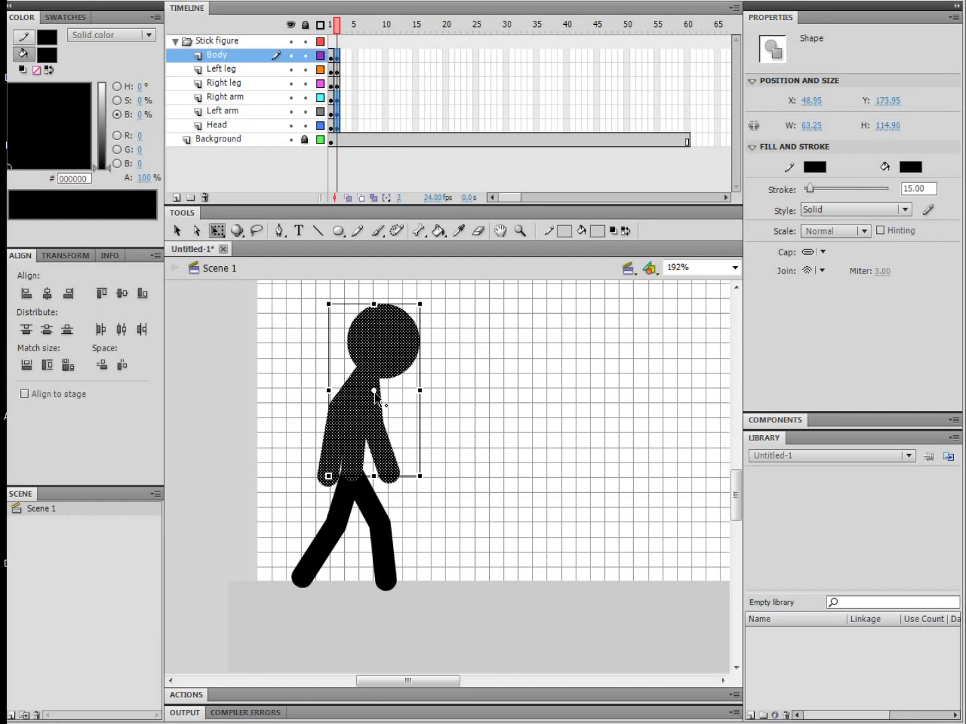
{"action": "left_click_drag", "start_coordinate": [373, 390], "coordinate": [362, 426]}
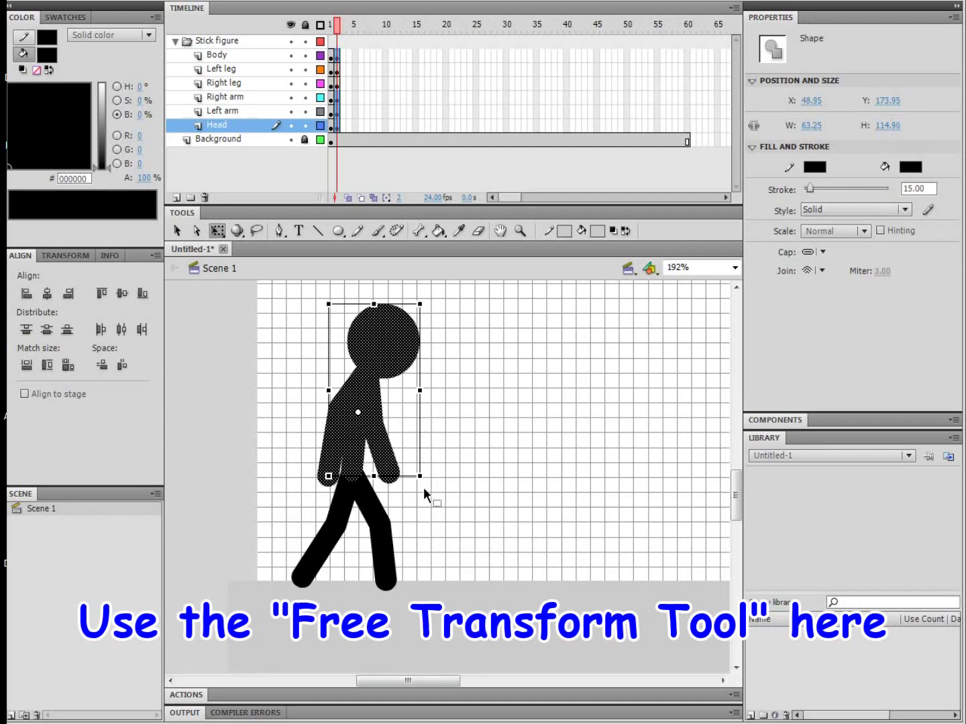
Try rotating the selected upper body about its pivot point, undoing each attempt
{"action": "left_click_drag", "start_coordinate": [428, 475], "coordinate": [436, 426]}
{"action": "key", "text": "ctrl+z"}
{"action": "left_click_drag", "start_coordinate": [429, 474], "coordinate": [572, 432]}
{"action": "key", "text": "ctrl+z"}
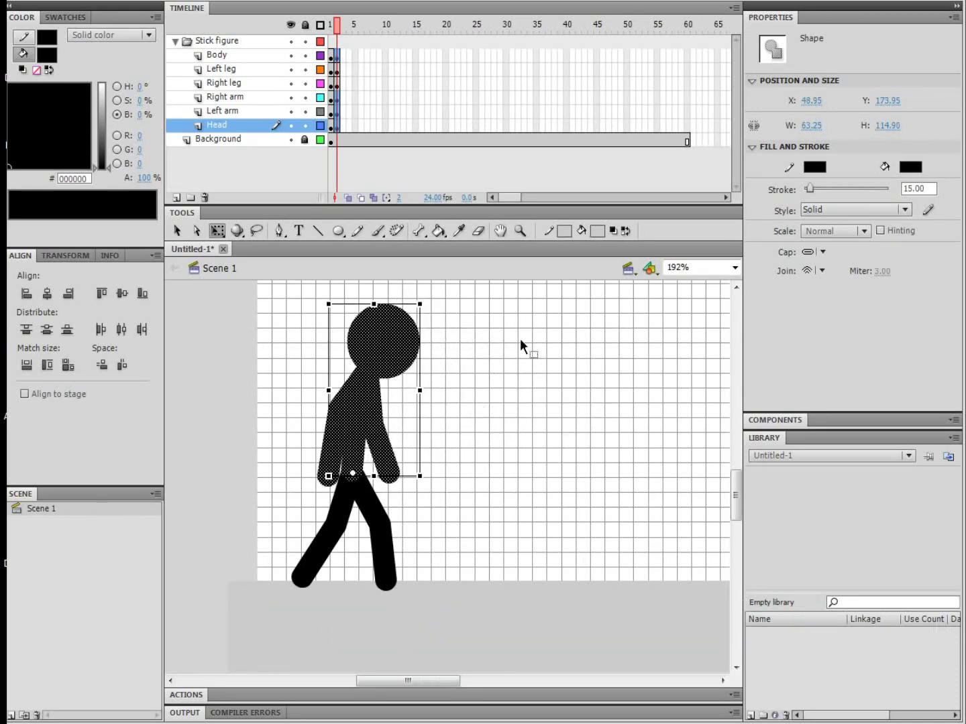
Rotate the upper body slightly forward about the hips in frame 2 and deselect it
{"action": "mouse_move", "coordinate": [432, 299]}
{"action": "left_mouse_down"}
{"action": "mouse_move", "coordinate": [447, 303]}
{"action": "mouse_move", "coordinate": [434, 315]}
{"action": "left_mouse_up"}
{"action": "left_click", "coordinate": [177, 230]}
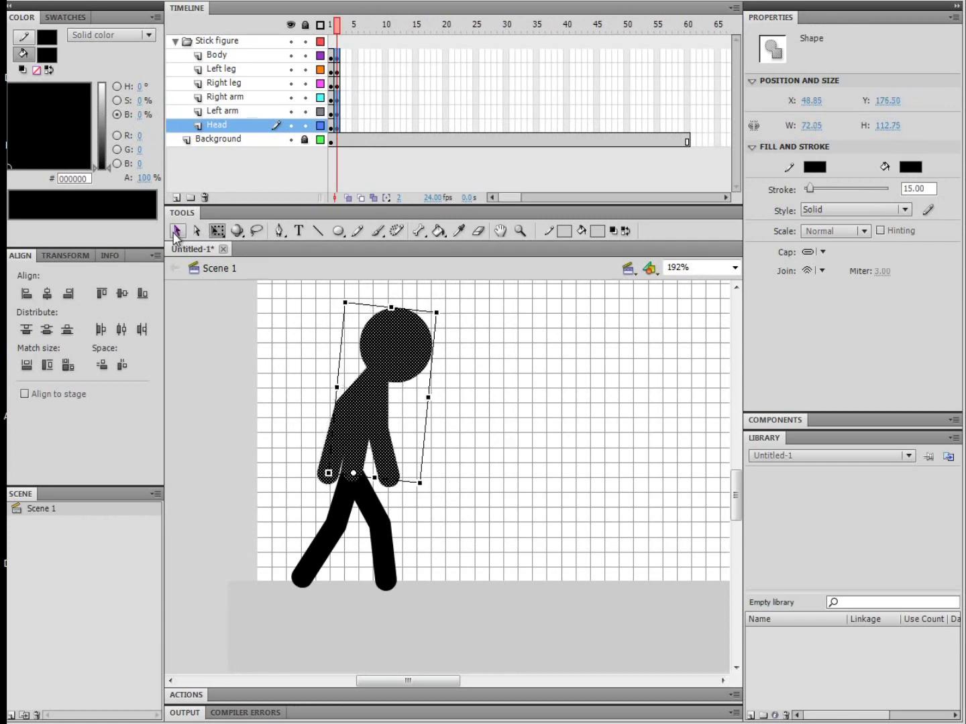
{"action": "left_click", "coordinate": [278, 365]}
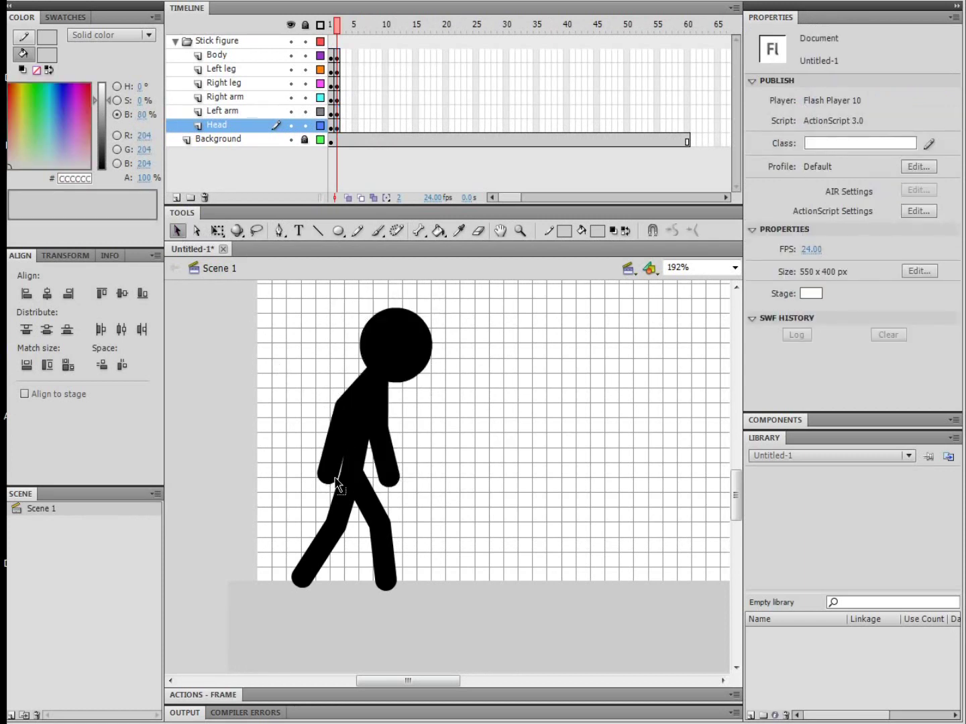
Set the document's frame rate to 12 fps
{"action": "left_click", "coordinate": [432, 197]}
{"action": "type", "text": "12"}
{"action": "key", "text": "Return"}
Select the whole figure in frame 2 and nudge it slightly forward to the right
{"action": "left_click_drag", "start_coordinate": [475, 629], "coordinate": [244, 299]}
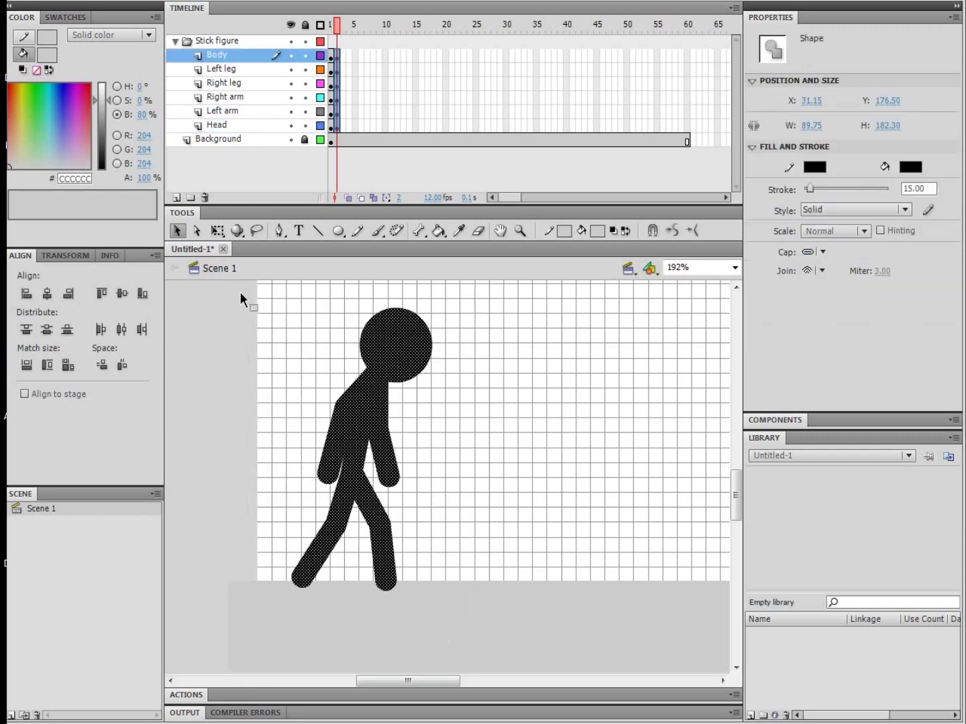
{"action": "key", "text": "Right"}
{"action": "key", "text": "Right"}
{"action": "key", "text": "Right"}
{"action": "key", "text": "Right"}
{"action": "key", "text": "Right"}
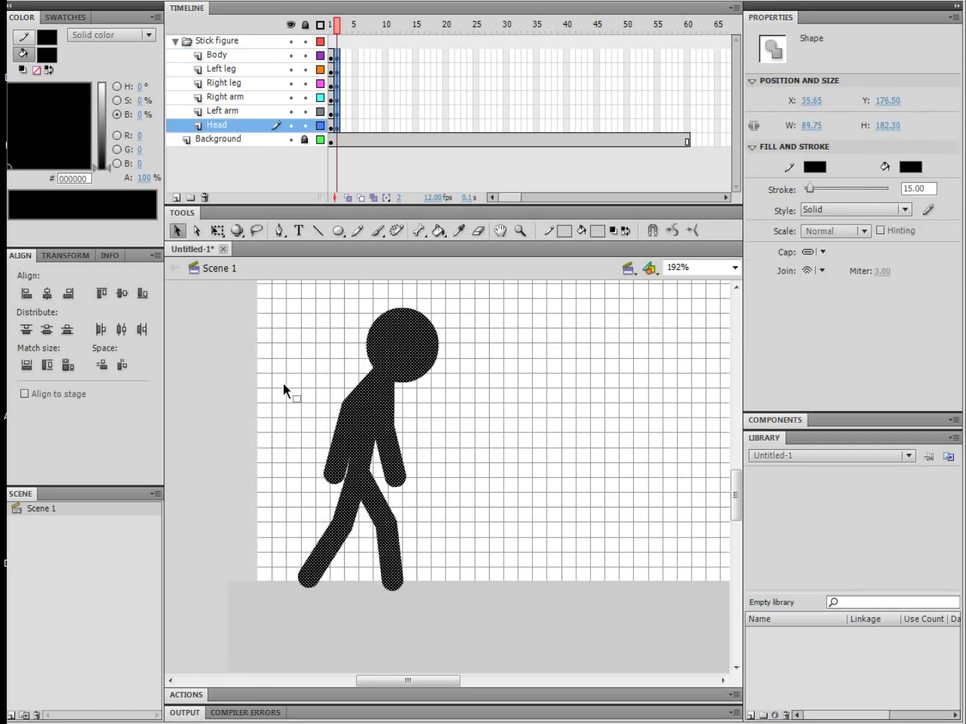
{"action": "left_click", "coordinate": [273, 356]}
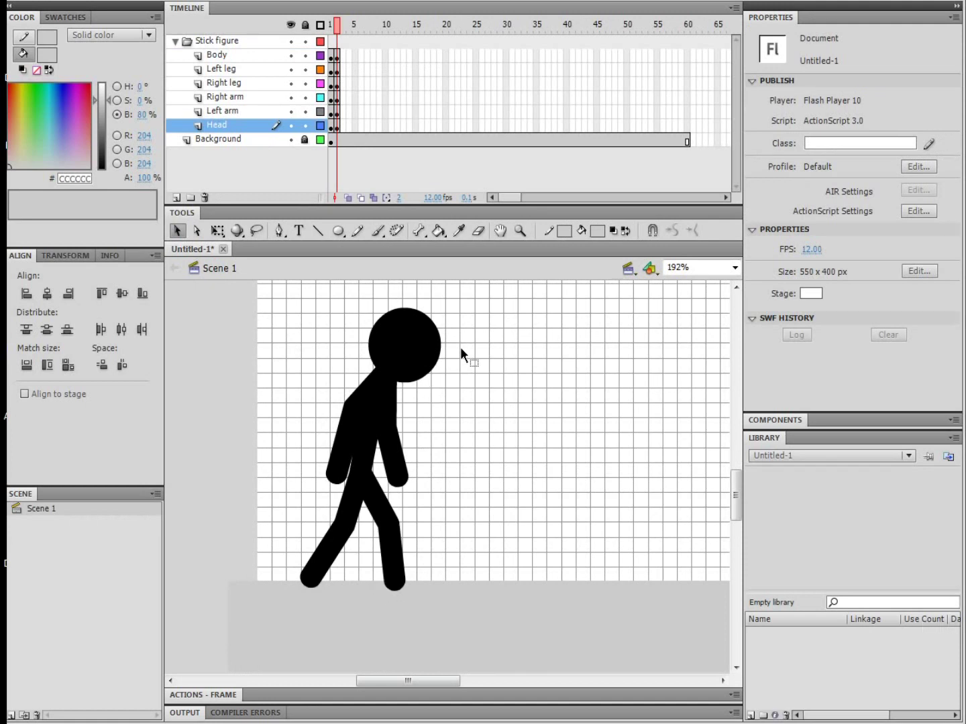
Turn on onion skinning and pull both feet back onto their frame 1 positions, shifting the rear knee slightly back
{"action": "left_click", "coordinate": [348, 198]}
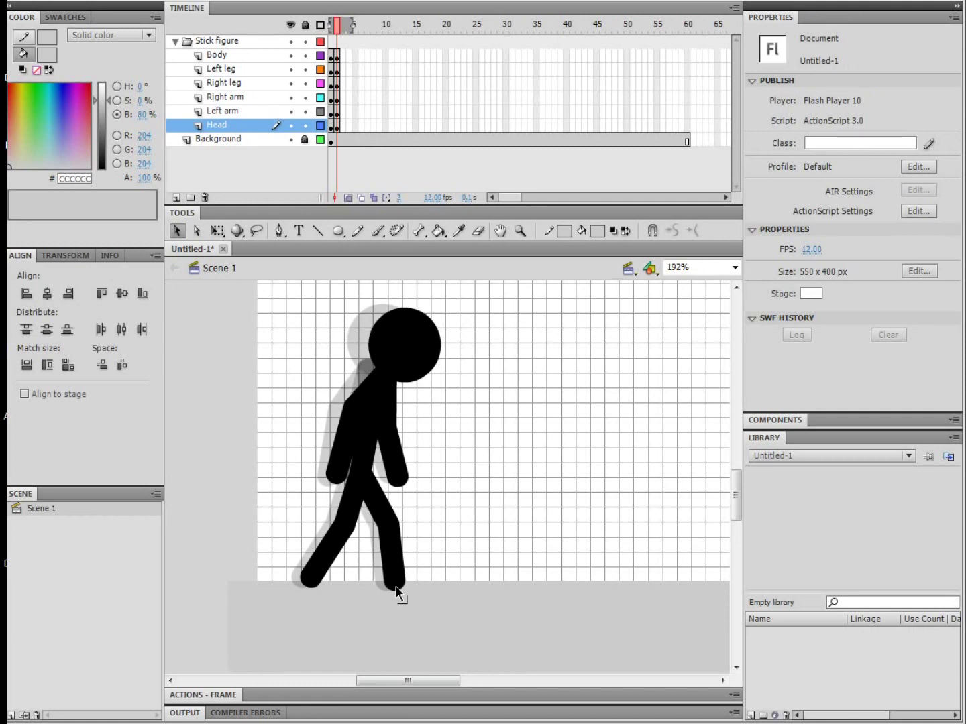
{"action": "left_click_drag", "start_coordinate": [395, 590], "coordinate": [389, 588]}
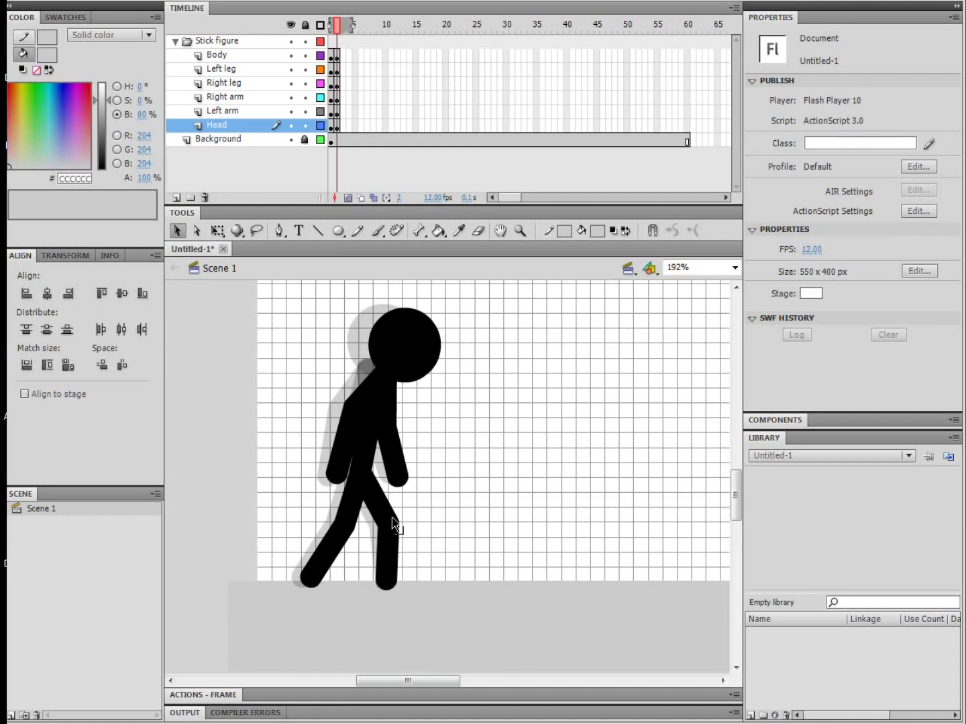
{"action": "left_click_drag", "start_coordinate": [312, 584], "coordinate": [304, 578]}
{"action": "left_click_drag", "start_coordinate": [350, 522], "coordinate": [346, 524]}
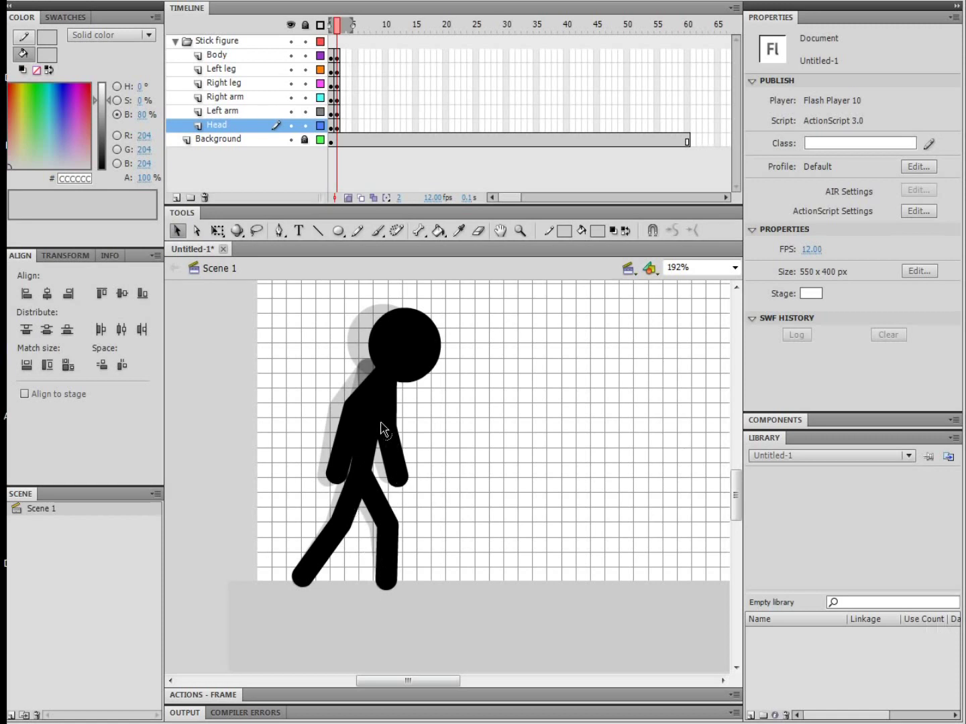
Adjust both arms in frame 2, swinging the front hand slightly forward and the rear arm slightly back
{"action": "left_click_drag", "start_coordinate": [389, 430], "coordinate": [389, 429]}
{"action": "left_click_drag", "start_coordinate": [398, 478], "coordinate": [401, 477]}
{"action": "left_click_drag", "start_coordinate": [348, 409], "coordinate": [347, 410]}
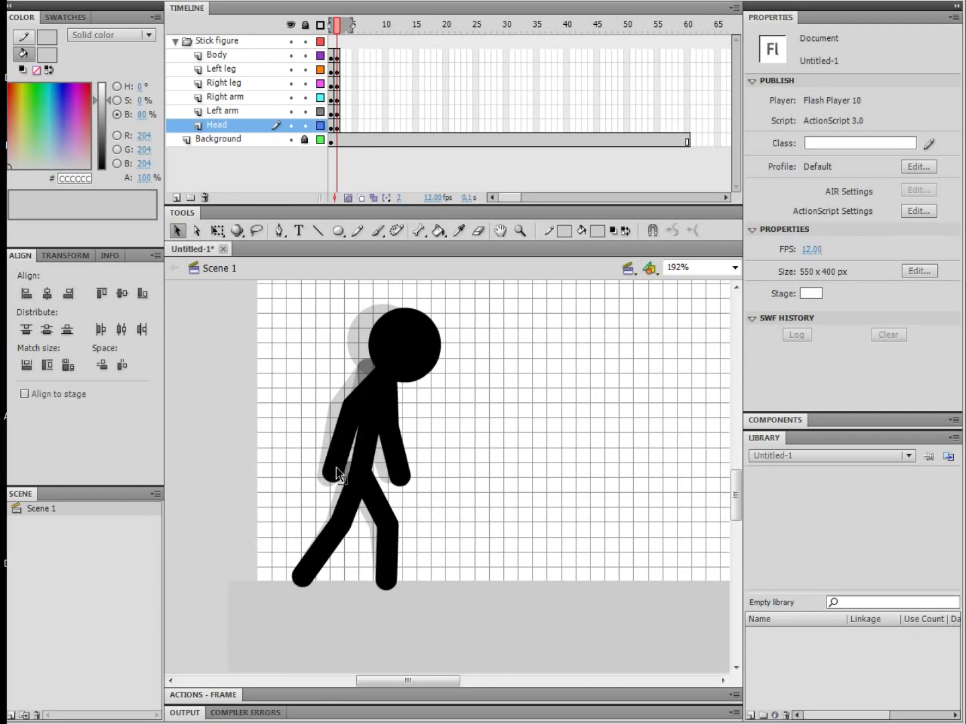
Insert keyframes at frame 3 on all six figure layers, from Body to Head
{"action": "left_click_drag", "start_coordinate": [342, 125], "coordinate": [344, 64]}
{"action": "right_click", "coordinate": [343, 60]}
{"action": "left_click", "coordinate": [395, 166]}
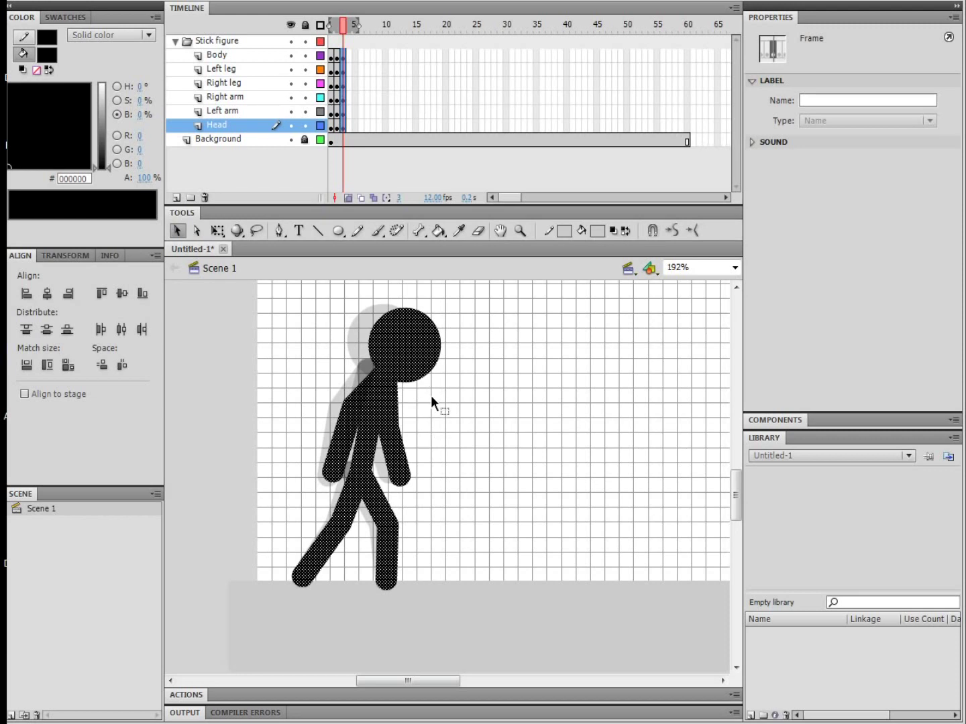
Nudge the whole figure in frame 3 to the right, a little ahead of its onion-skinned frame 2 pose
{"action": "key", "text": "Return"}
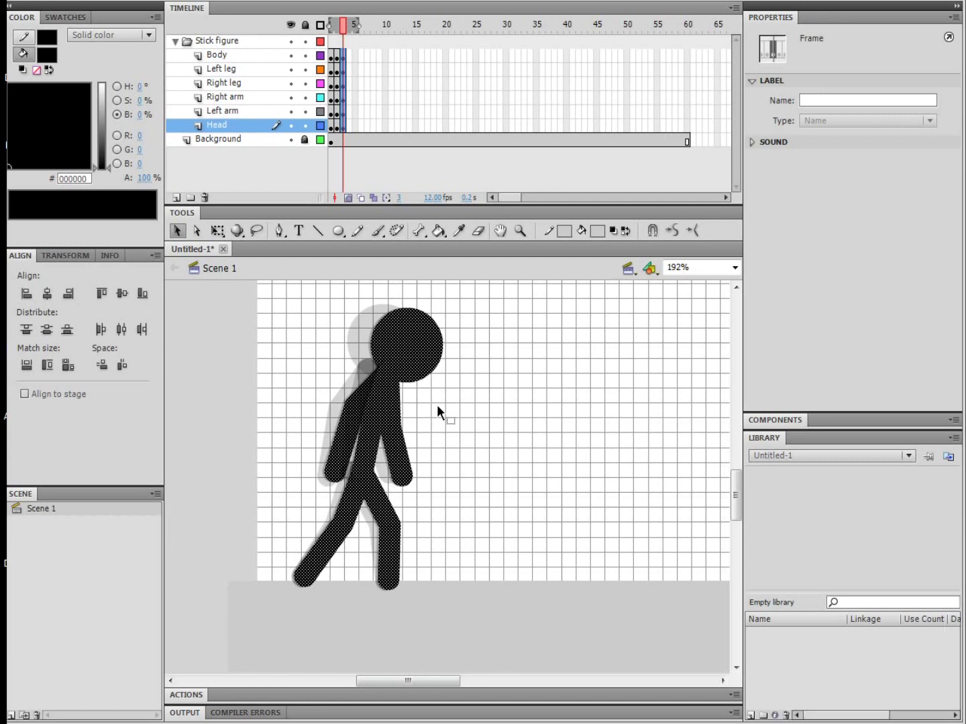
{"action": "key", "text": "shift+Right"}
{"action": "key", "text": "shift+Right"}
{"action": "key", "text": "shift+Right"}
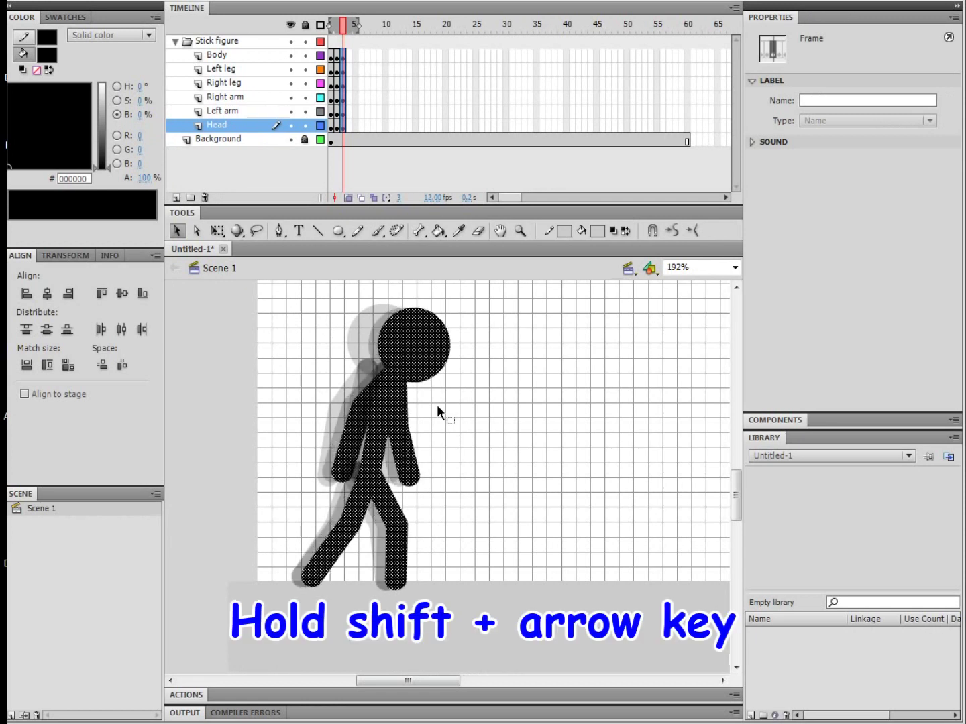
{"action": "key", "text": "shift+Left"}
{"action": "key", "text": "shift+Left"}
{"action": "key", "text": "shift+Right"}
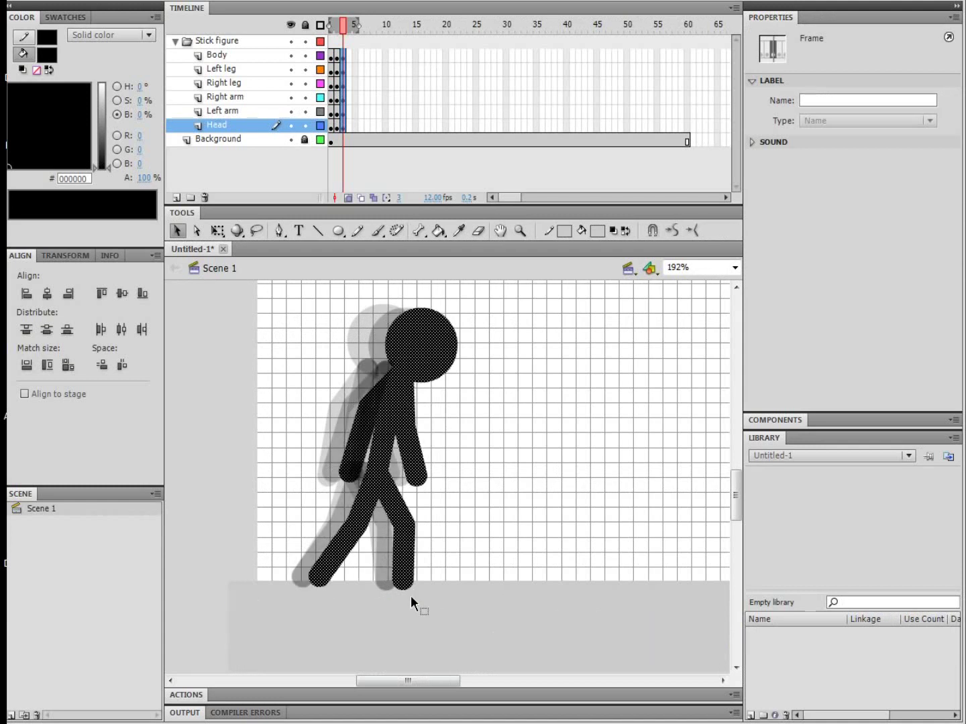
Pull both feet in frame 3 back toward their frame 2 positions and shift the front knee slightly back
{"action": "left_click", "coordinate": [410, 595]}
{"action": "left_click_drag", "start_coordinate": [385, 584], "coordinate": [387, 583]}
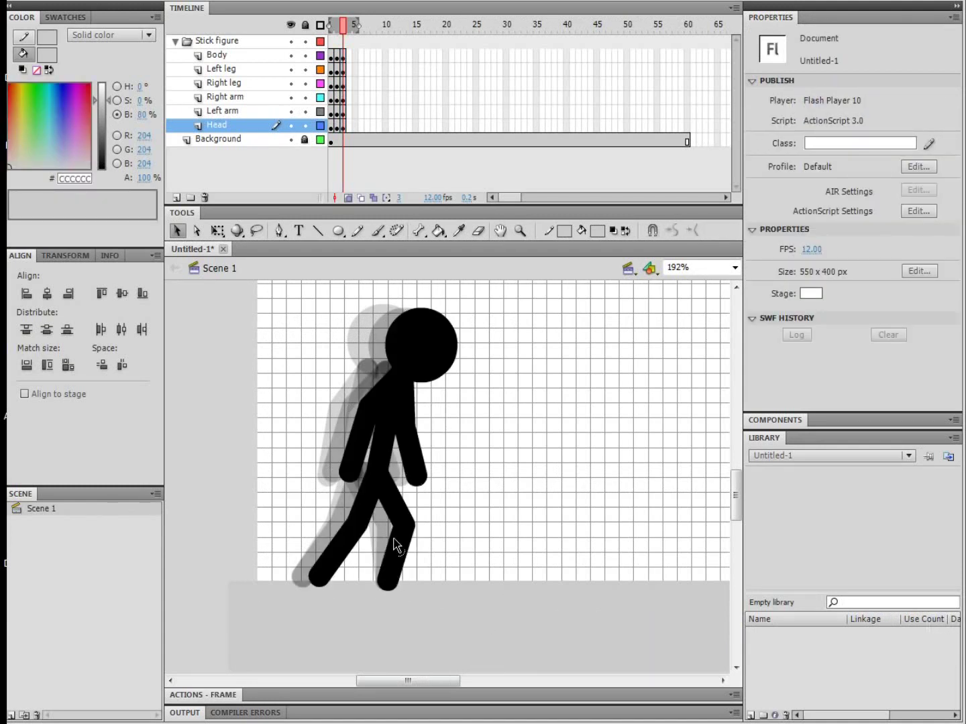
{"action": "left_click_drag", "start_coordinate": [401, 528], "coordinate": [402, 527]}
{"action": "left_click_drag", "start_coordinate": [305, 573], "coordinate": [304, 572]}
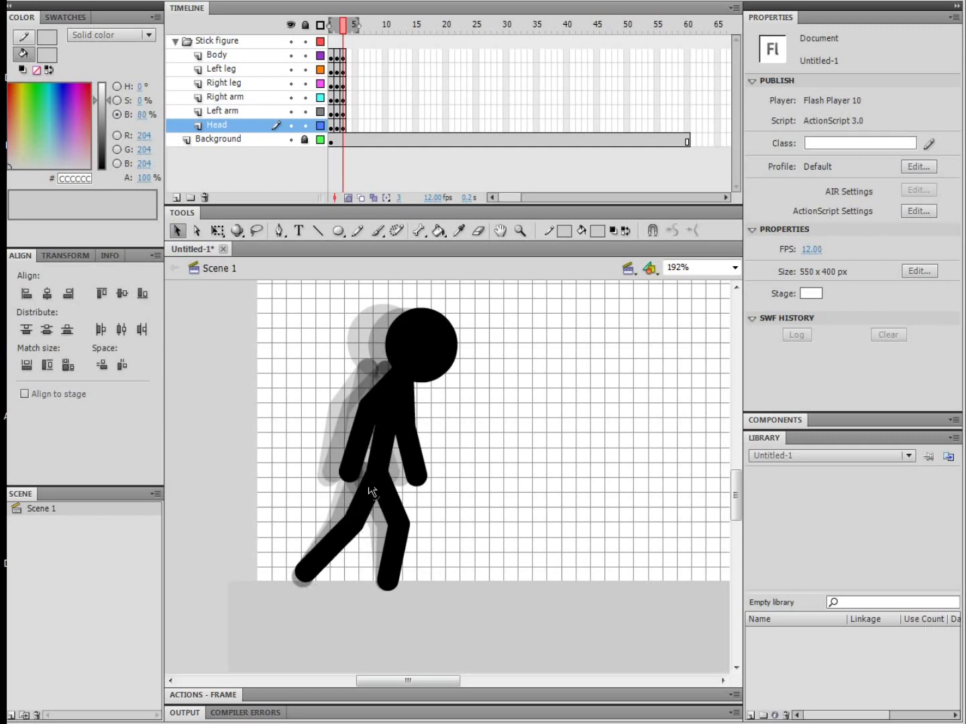
Swing the rear arm further back and the front hand further forward in frame 3
{"action": "left_click_drag", "start_coordinate": [371, 410], "coordinate": [366, 402]}
{"action": "left_click_drag", "start_coordinate": [354, 471], "coordinate": [354, 471]}
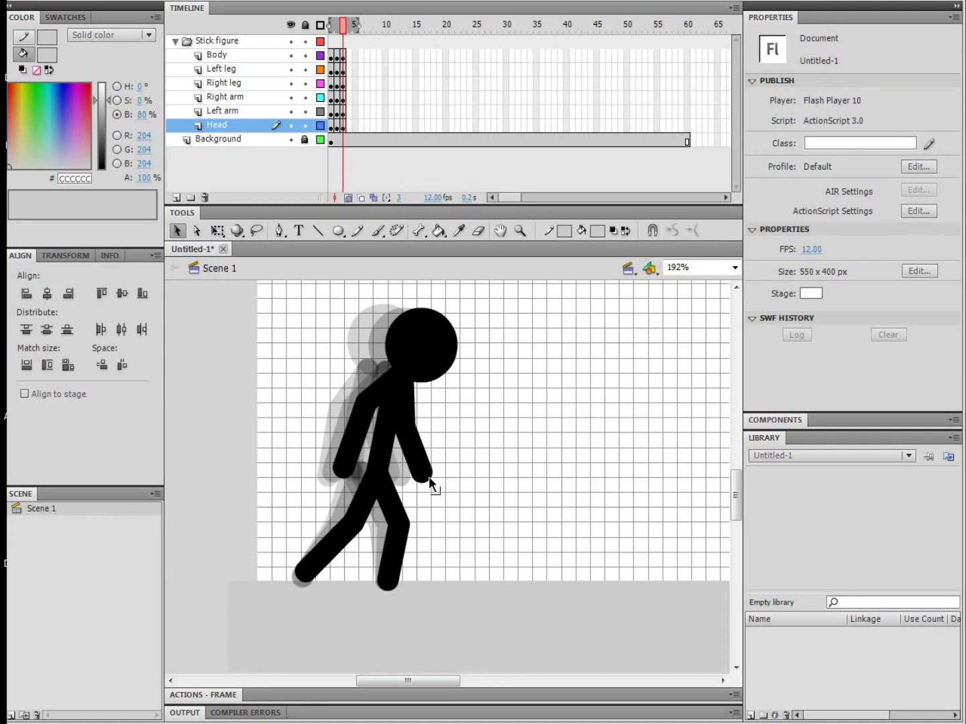
{"action": "left_click_drag", "start_coordinate": [413, 437], "coordinate": [416, 437]}
Select the torso, arms and head in frame 3 and rotate them slightly forward about a pivot placed at the hips
{"action": "left_click", "coordinate": [383, 440]}
{"action": "left_click", "coordinate": [378, 391]}
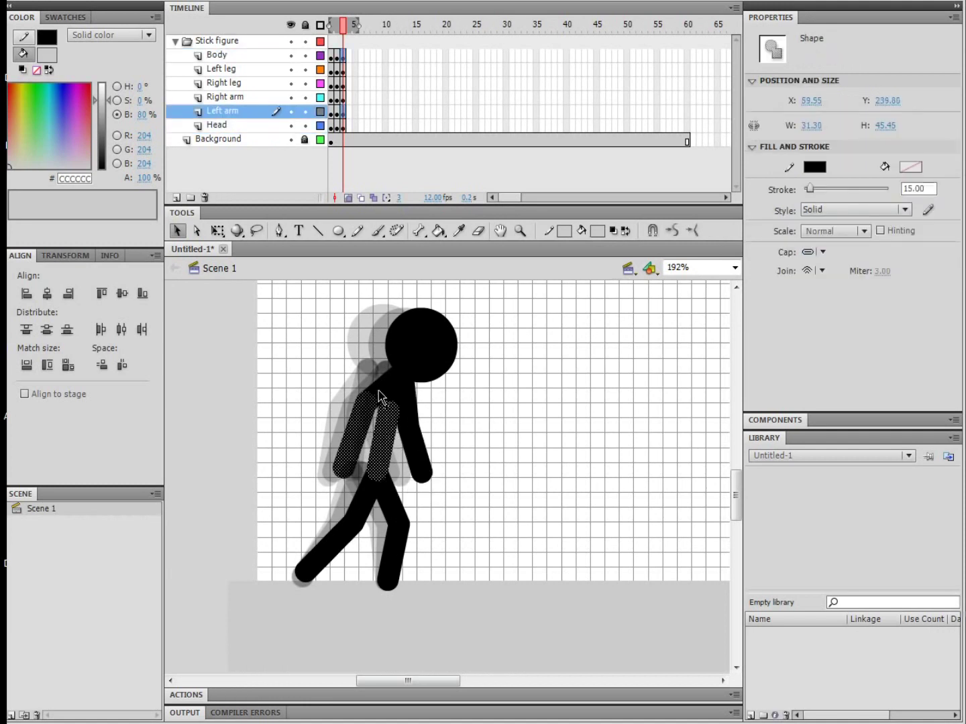
{"action": "left_click", "coordinate": [415, 437], "text": "shift"}
{"action": "left_click", "coordinate": [432, 341], "text": "shift"}
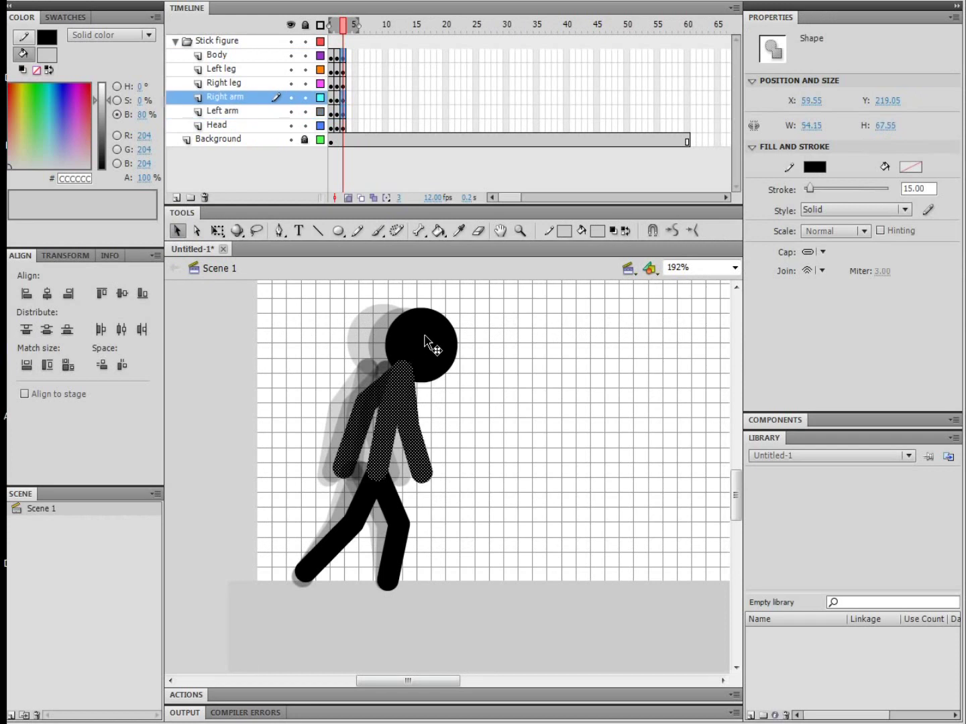
{"action": "key", "text": "q"}
{"action": "left_click_drag", "start_coordinate": [401, 390], "coordinate": [378, 469]}
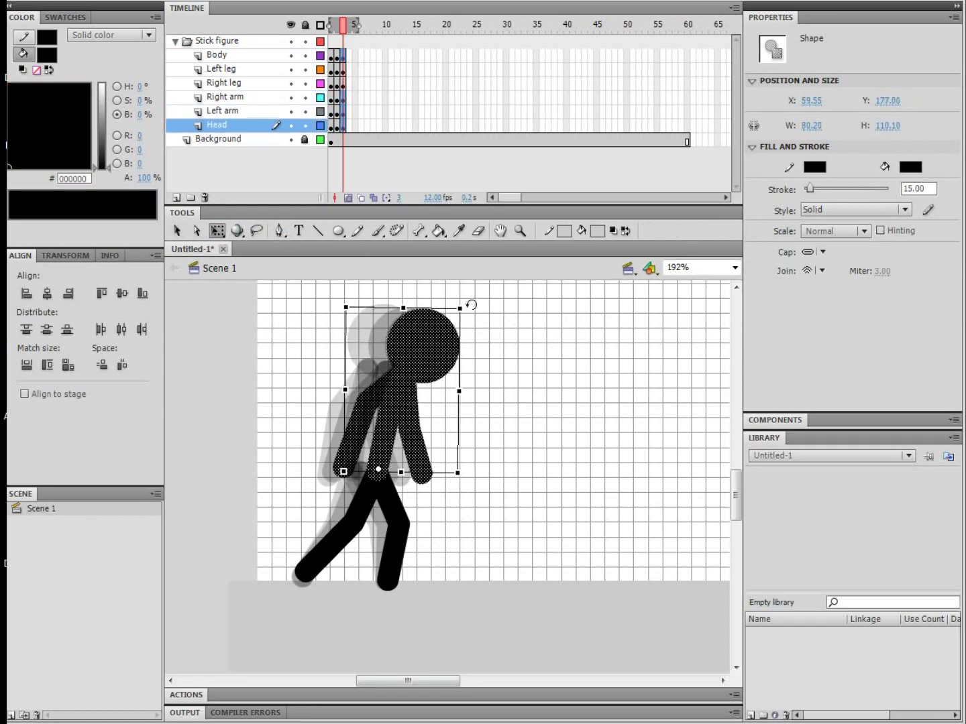
{"action": "left_click_drag", "start_coordinate": [469, 305], "coordinate": [474, 310]}
{"action": "left_click", "coordinate": [179, 231]}
{"action": "left_click", "coordinate": [300, 192]}
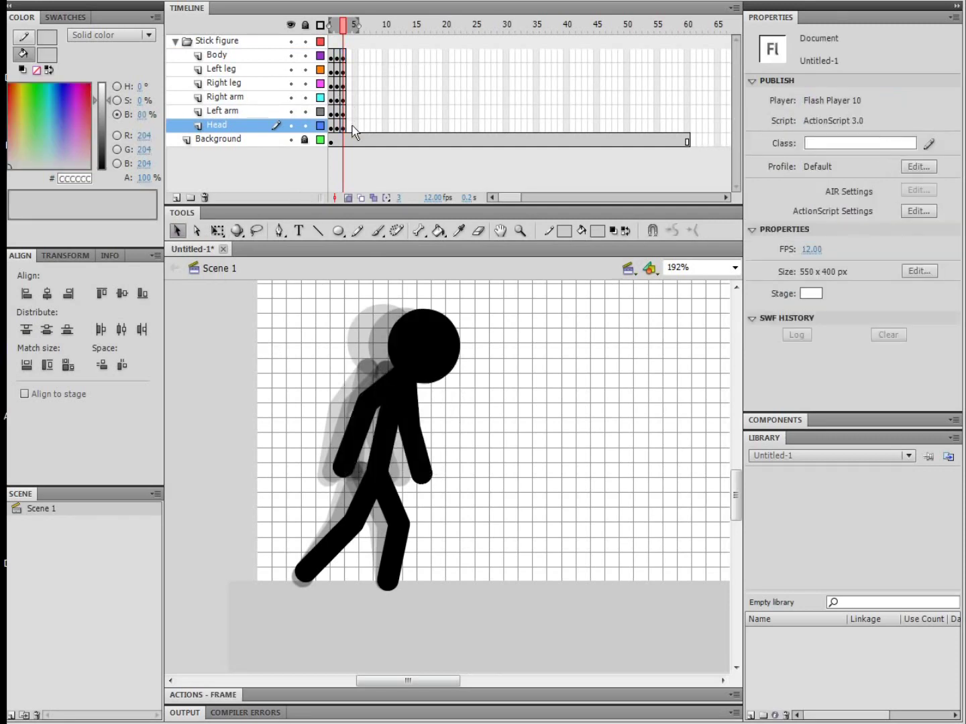
Insert keyframes at frame 4 on all six figure layers, from Body to Head
{"action": "left_click_drag", "start_coordinate": [348, 125], "coordinate": [347, 56]}
{"action": "right_click", "coordinate": [348, 55]}
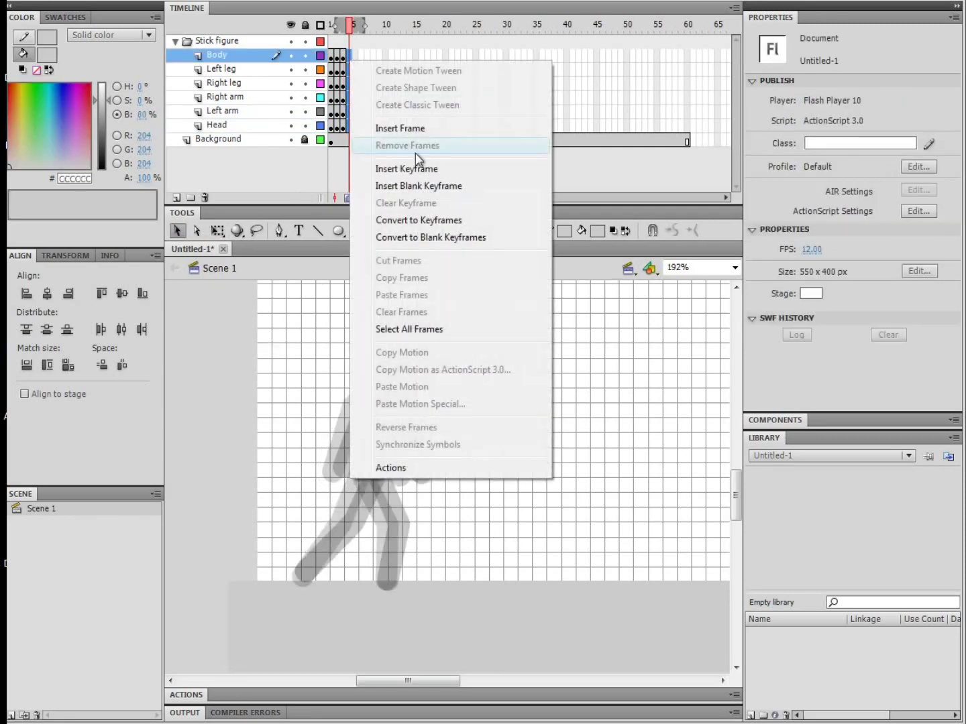
{"action": "left_click", "coordinate": [415, 167]}
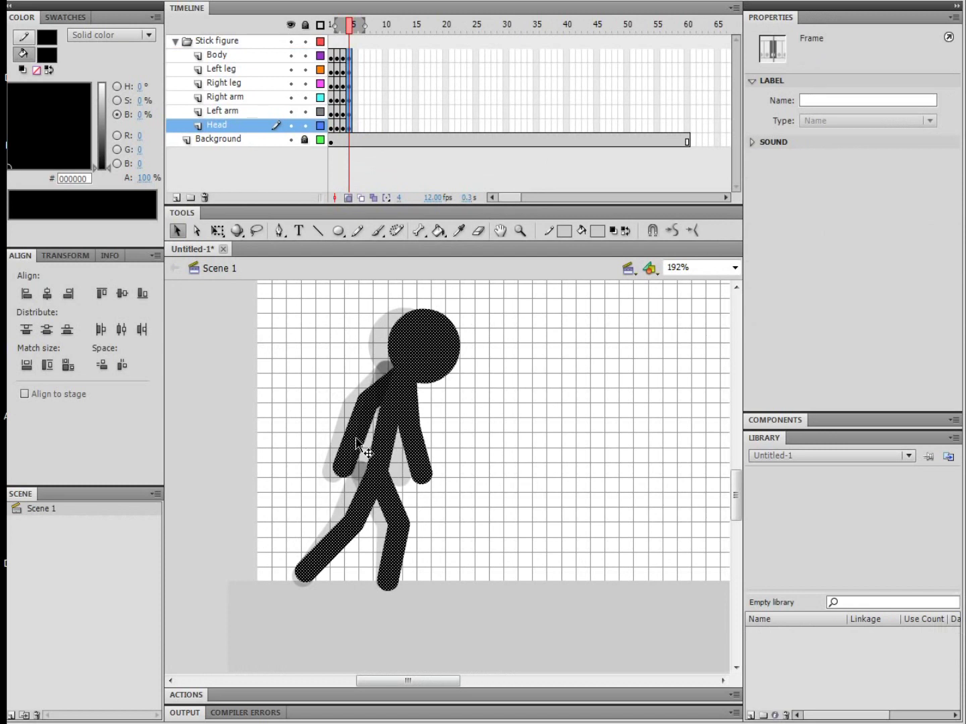
Move the whole figure in frame 4 to the right, ahead of its onion-skinned frame 3 pose
{"action": "key", "text": "Right"}
{"action": "key", "text": "Right"}
{"action": "key", "text": "Right"}
{"action": "key", "text": "Right"}
{"action": "key", "text": "Right"}
{"action": "key", "text": "Right"}
{"action": "key", "text": "Right"}
{"action": "key", "text": "Right"}
{"action": "key", "text": "Right"}
{"action": "key", "text": "Right"}
{"action": "key", "text": "Right"}
{"action": "key", "text": "Right"}
{"action": "key", "text": "Right"}
{"action": "key", "text": "Right"}
{"action": "key", "text": "Right"}
{"action": "key", "text": "Right"}
{"action": "key", "text": "Right"}
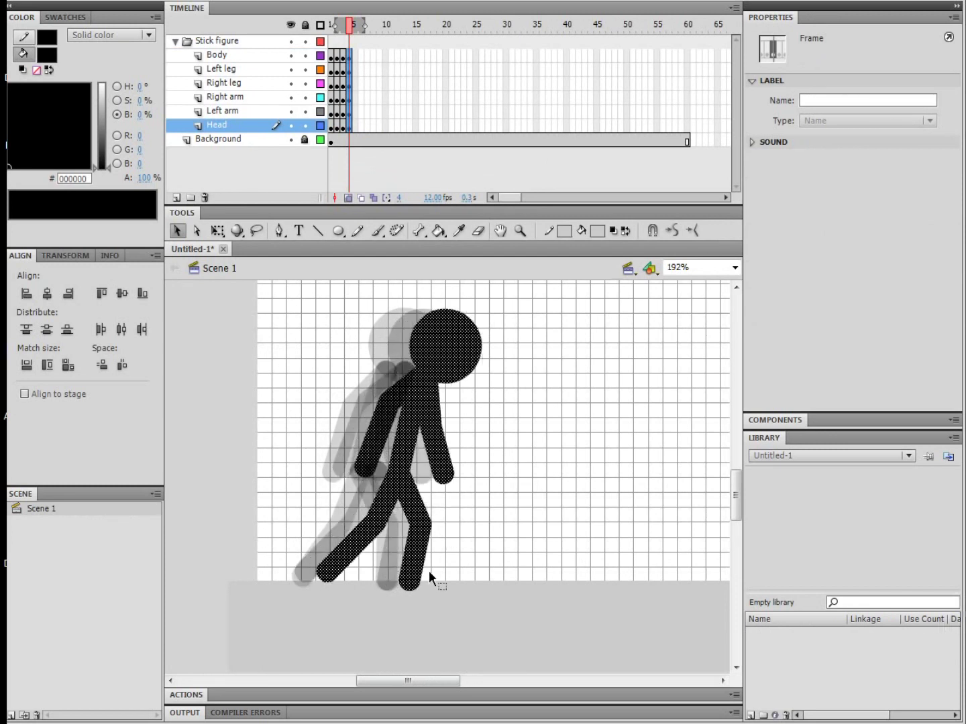
Pose the frame 4 legs: return the front foot to its frame 3 position, pull both knees back and lift the rear foot slightly
{"action": "left_click", "coordinate": [406, 613]}
{"action": "left_click_drag", "start_coordinate": [410, 582], "coordinate": [389, 578]}
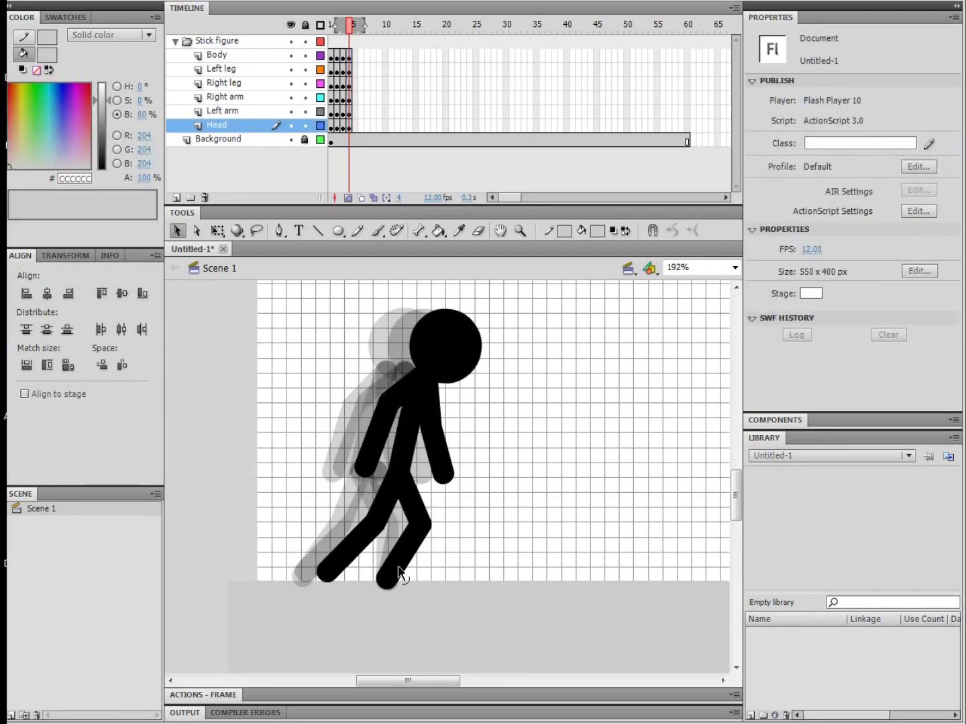
{"action": "left_click_drag", "start_coordinate": [426, 530], "coordinate": [411, 526]}
{"action": "left_click_drag", "start_coordinate": [330, 574], "coordinate": [312, 562]}
{"action": "left_click_drag", "start_coordinate": [382, 528], "coordinate": [376, 523]}
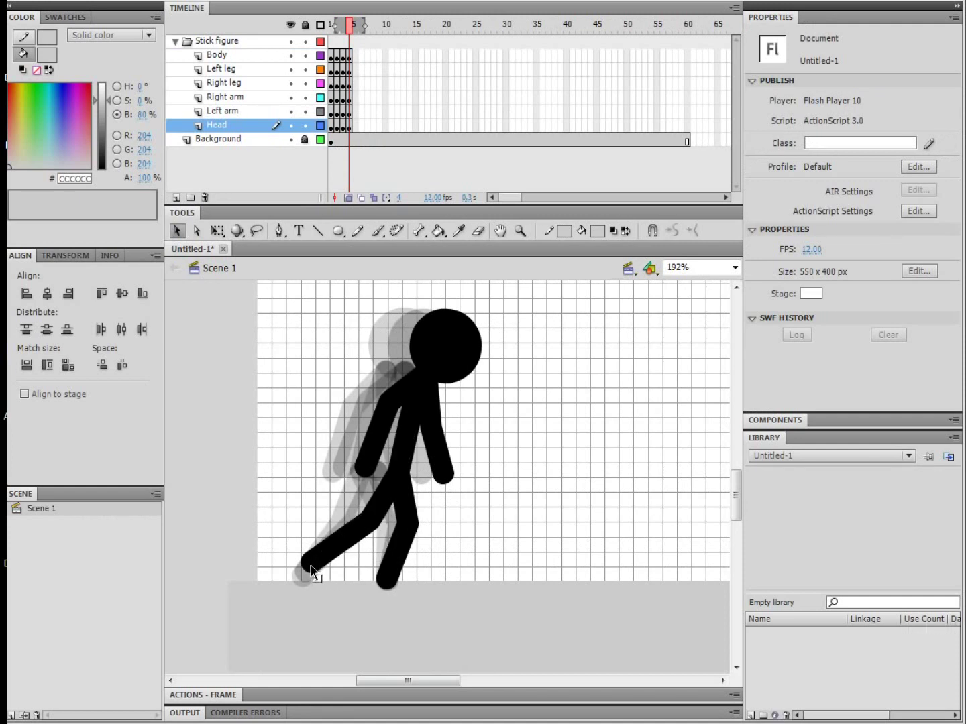
{"action": "left_click_drag", "start_coordinate": [311, 566], "coordinate": [304, 574]}
{"action": "left_click_drag", "start_coordinate": [366, 523], "coordinate": [360, 521]}
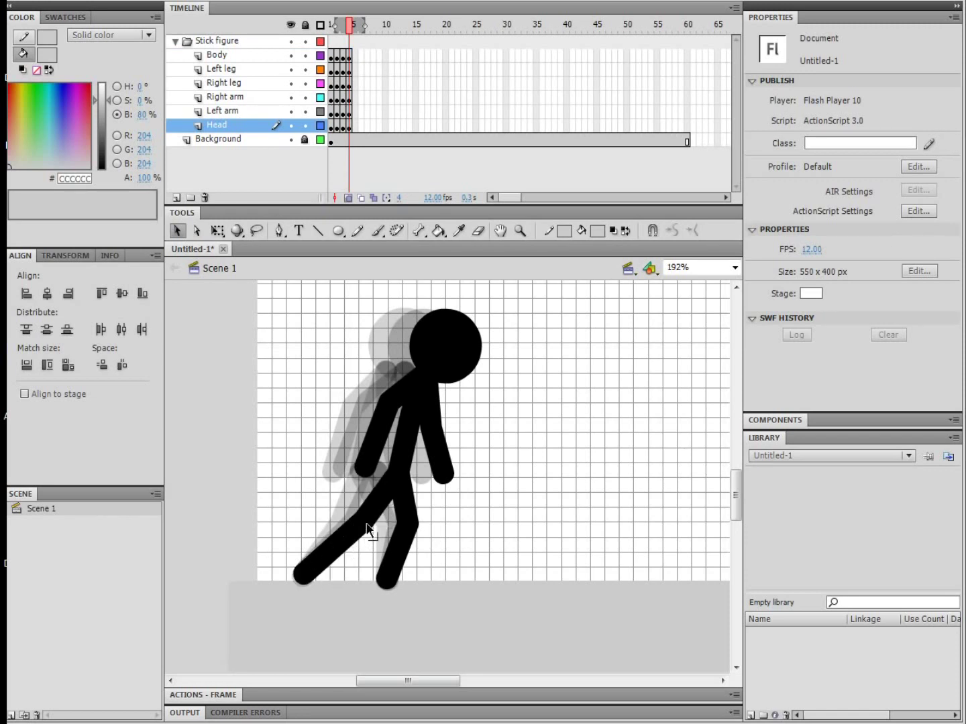
{"action": "left_click_drag", "start_coordinate": [311, 574], "coordinate": [316, 565]}
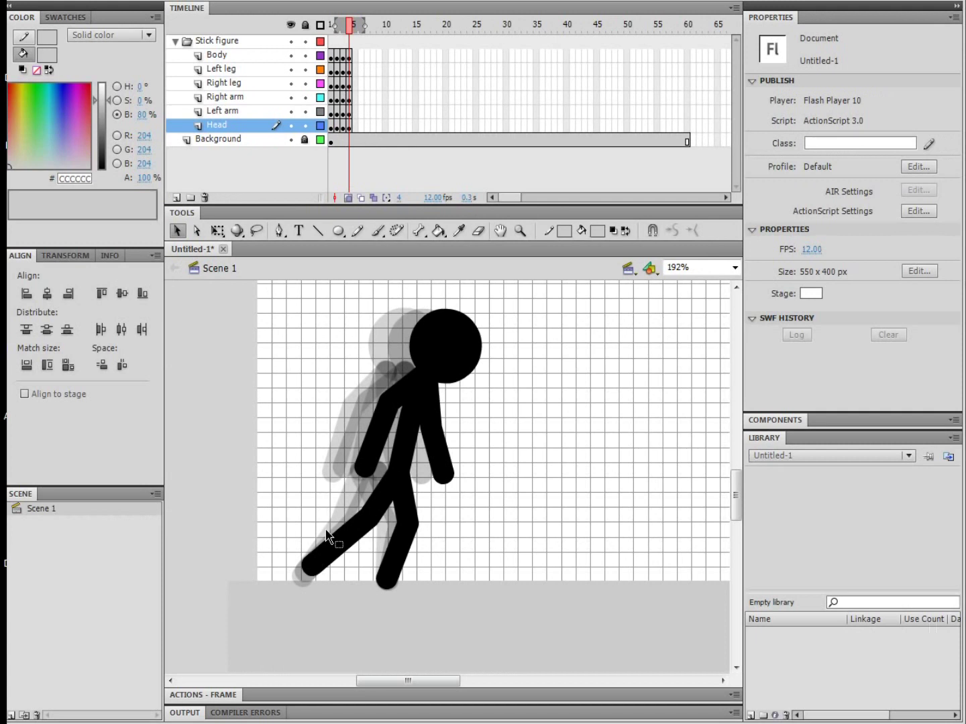
Swing both hands slightly outward and up in frame 4 and nudge the front elbow forward
{"action": "left_click_drag", "start_coordinate": [385, 405], "coordinate": [379, 397]}
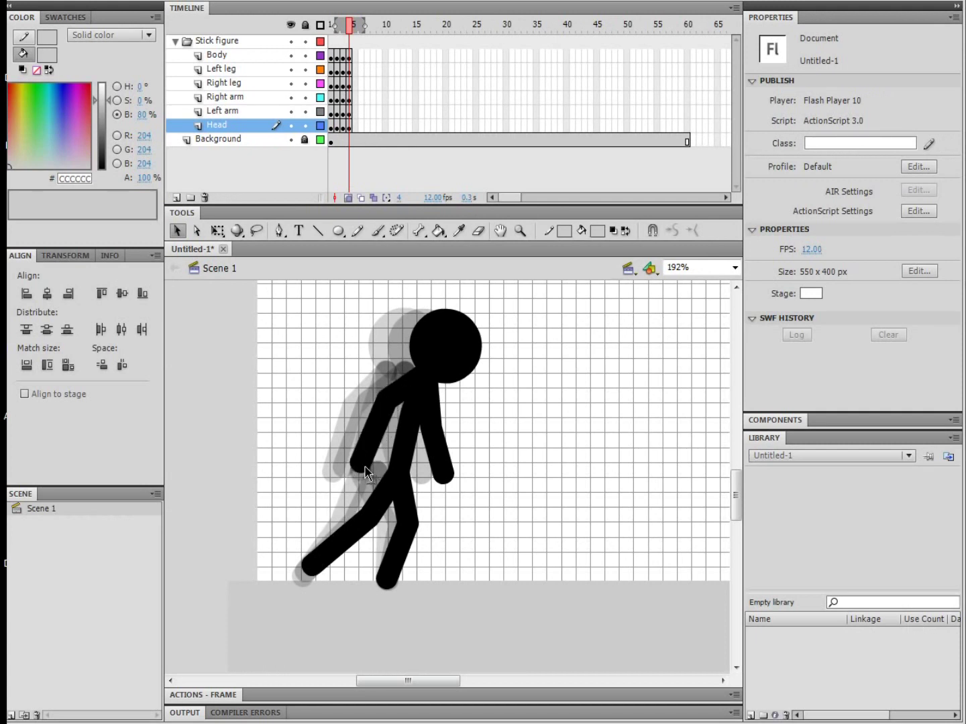
{"action": "left_click_drag", "start_coordinate": [450, 481], "coordinate": [454, 476]}
{"action": "left_click_drag", "start_coordinate": [437, 427], "coordinate": [440, 427]}
Insert keyframes at frame 5 on all six figure layers and move the whole figure to the right of its frame 4 pose
{"action": "left_click", "coordinate": [354, 126]}
{"action": "right_click", "coordinate": [355, 55]}
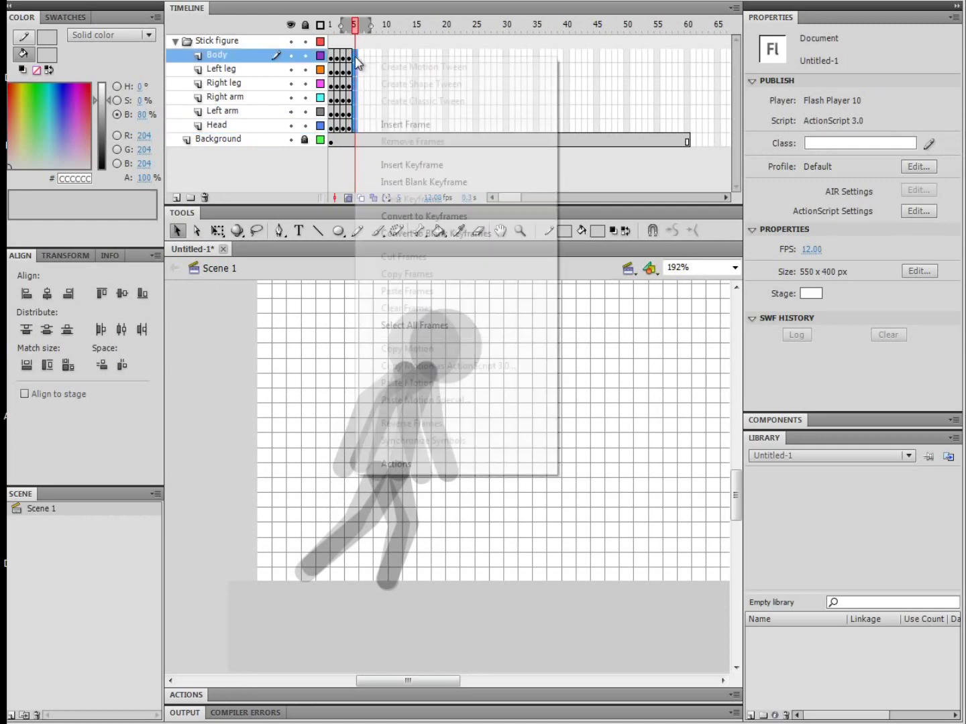
{"action": "left_click", "coordinate": [431, 166]}
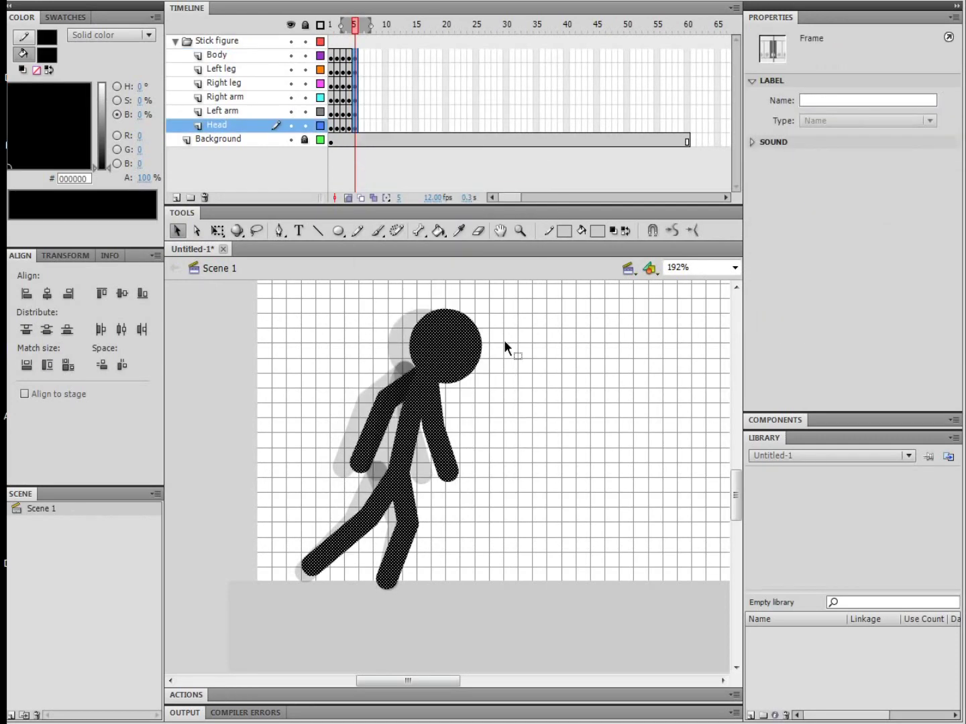
{"action": "key", "text": "shift+Right"}
{"action": "key", "text": "shift+Right"}
{"action": "key", "text": "shift+Right"}
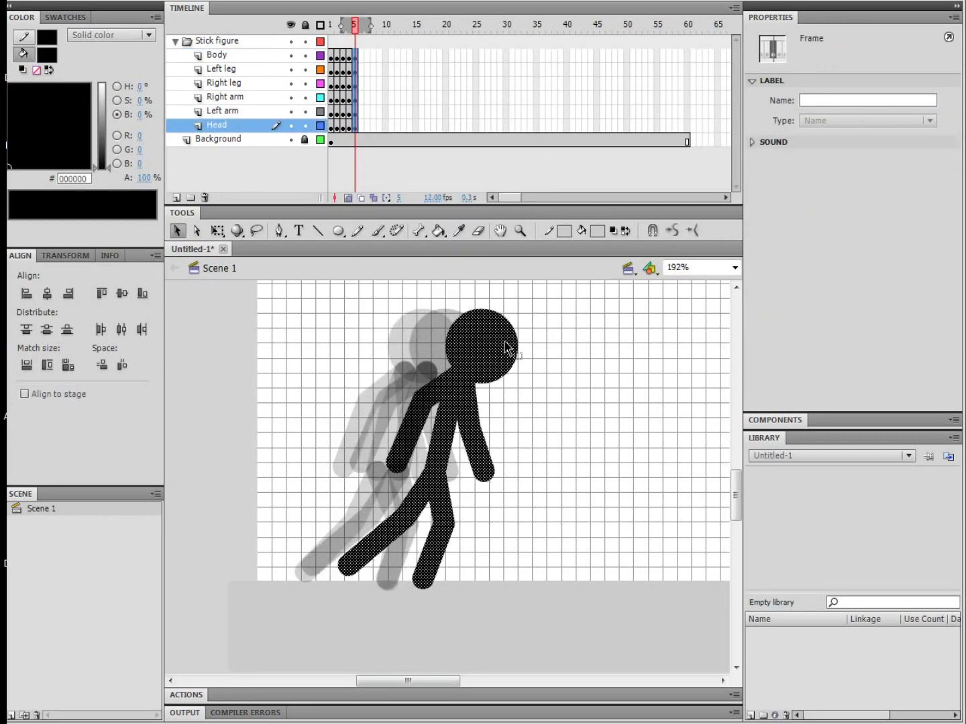
{"action": "left_click", "coordinate": [533, 360]}
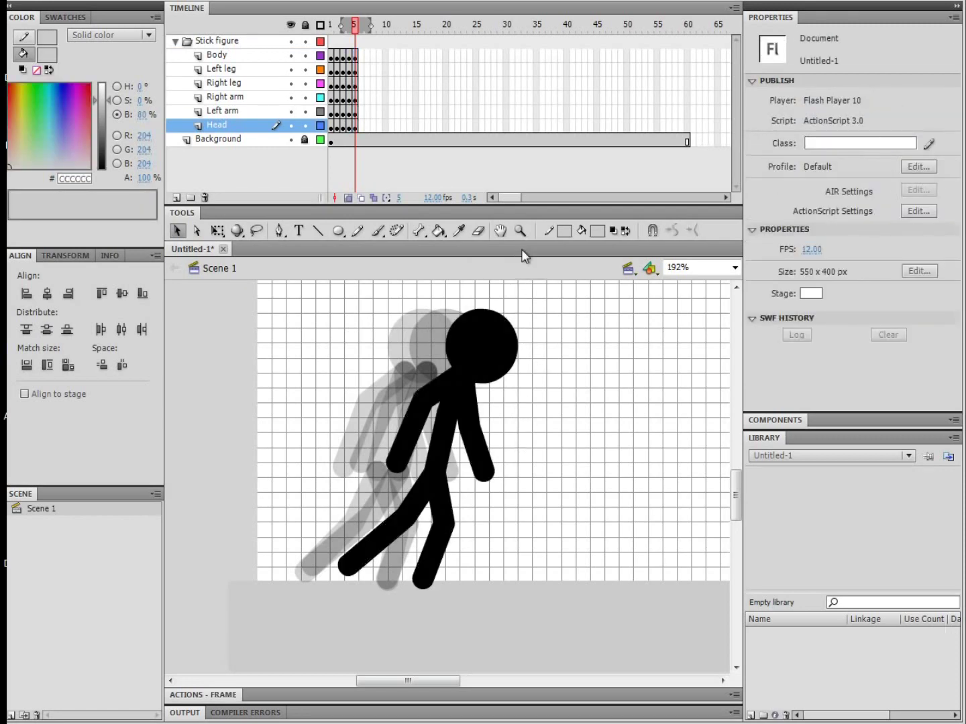
Pose the frame 5 legs: return the front foot to its frame 4 position, pull that knee back and raise the rear foot
{"action": "key", "text": "z"}
{"action": "left_click", "coordinate": [577, 400], "text": "alt"}
{"action": "left_click", "coordinate": [177, 230]}
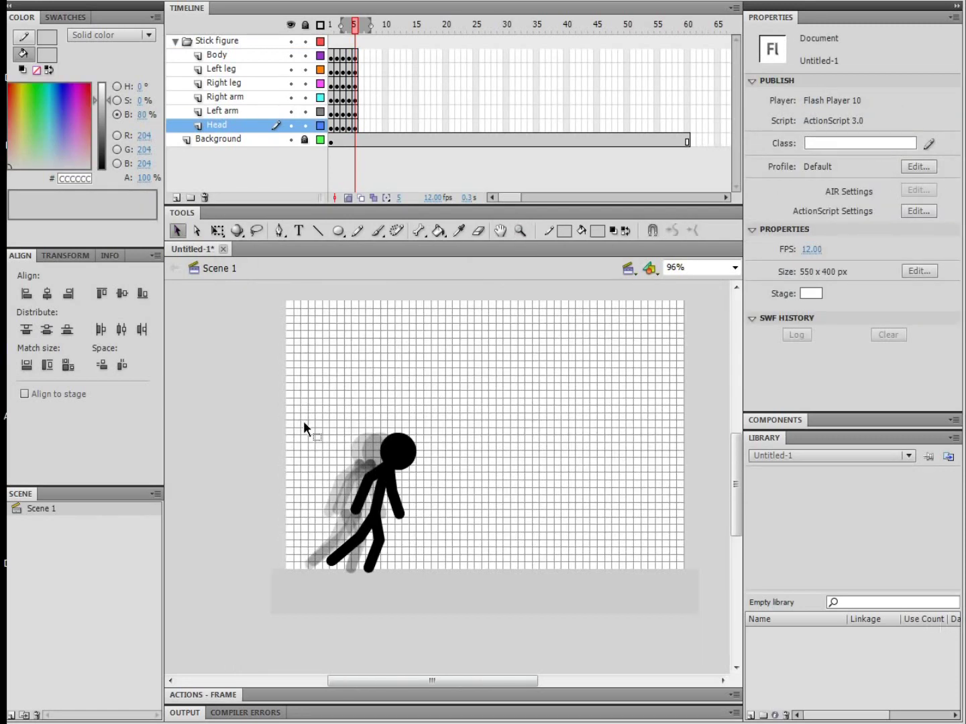
{"action": "left_click_drag", "start_coordinate": [303, 427], "coordinate": [491, 641]}
{"action": "key", "text": "z"}
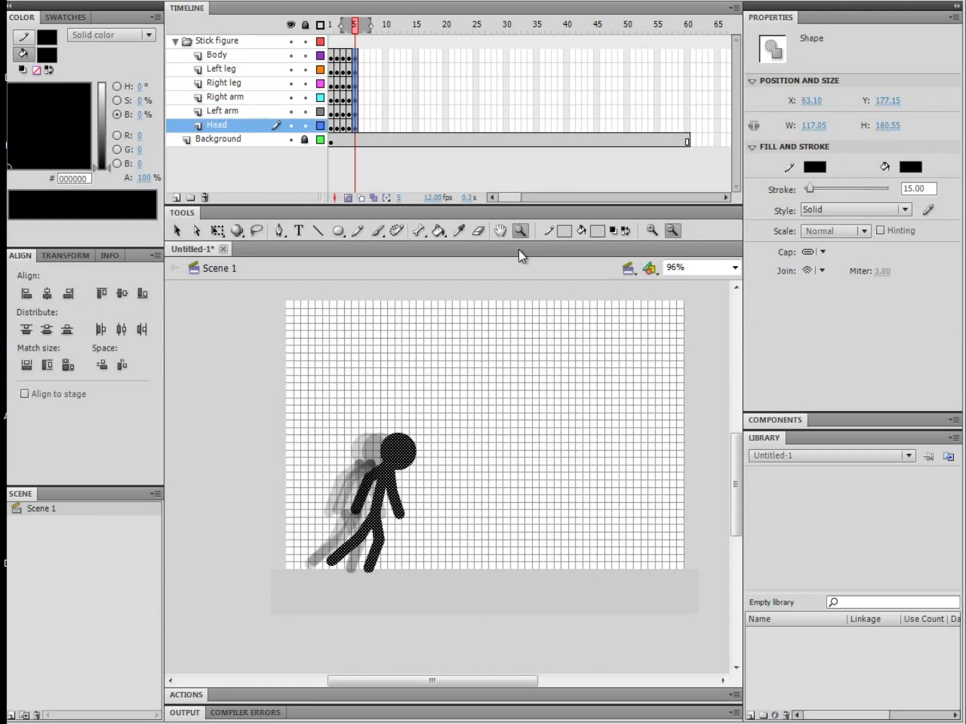
{"action": "left_click", "coordinate": [518, 418], "text": "alt"}
{"action": "left_click_drag", "start_coordinate": [326, 457], "coordinate": [413, 563]}
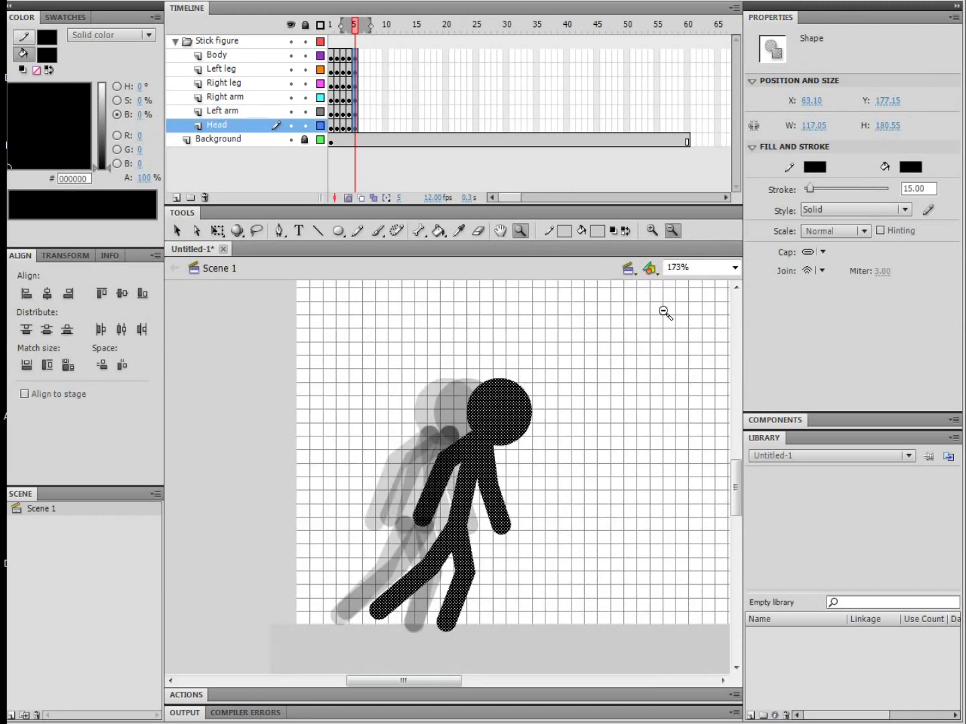
{"action": "left_click_drag", "start_coordinate": [349, 346], "coordinate": [646, 650]}
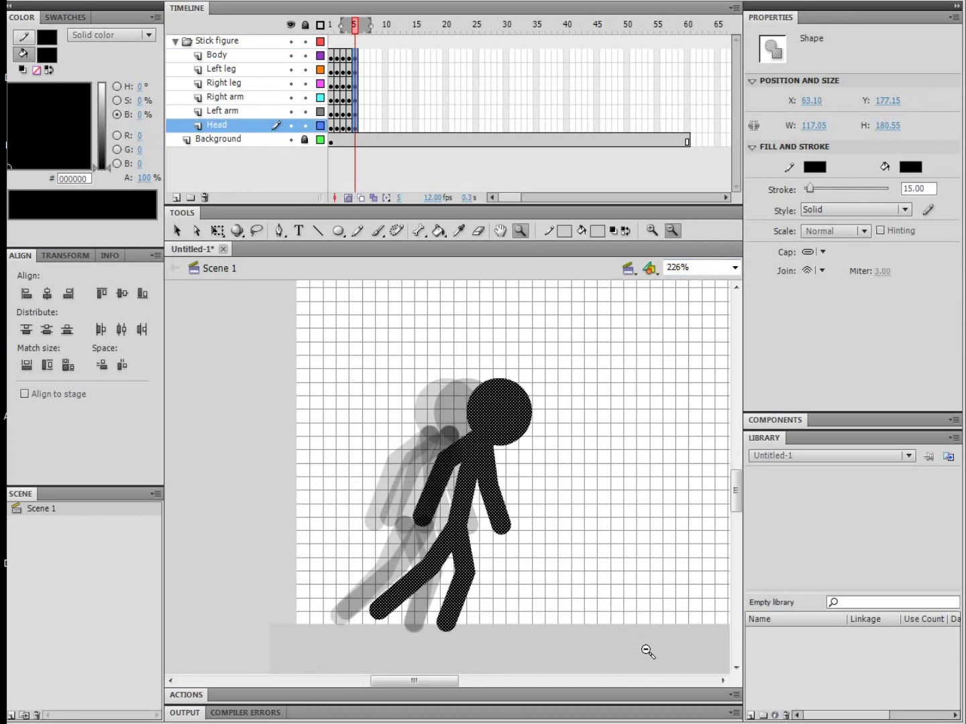
{"action": "left_click", "coordinate": [178, 231]}
{"action": "left_click", "coordinate": [570, 461]}
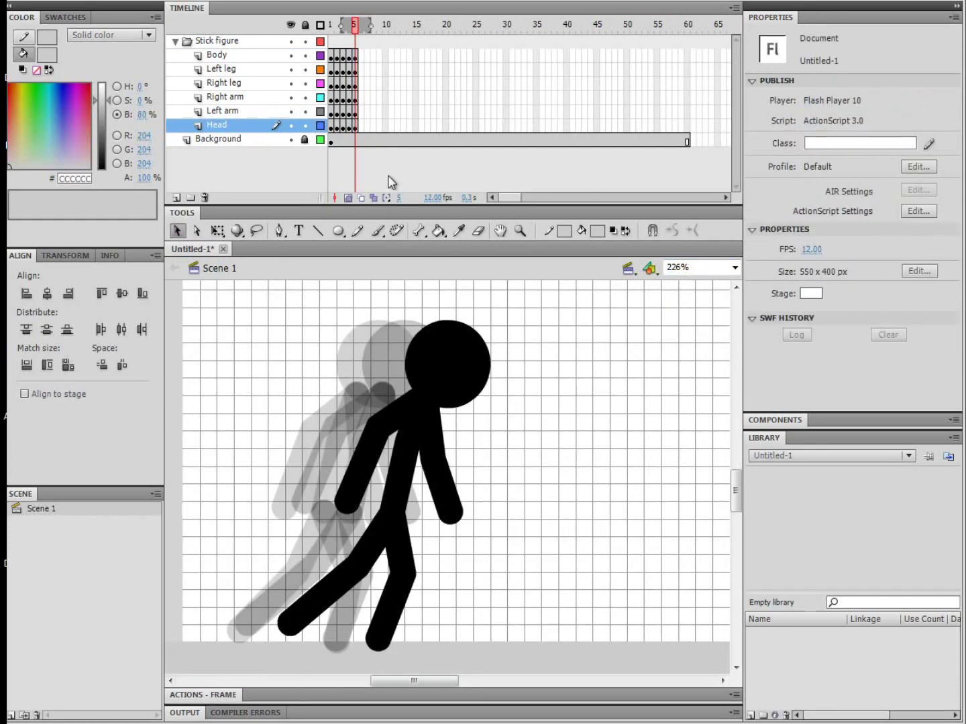
{"action": "left_click_drag", "start_coordinate": [352, 23], "coordinate": [354, 27]}
{"action": "left_click_drag", "start_coordinate": [380, 645], "coordinate": [337, 643]}
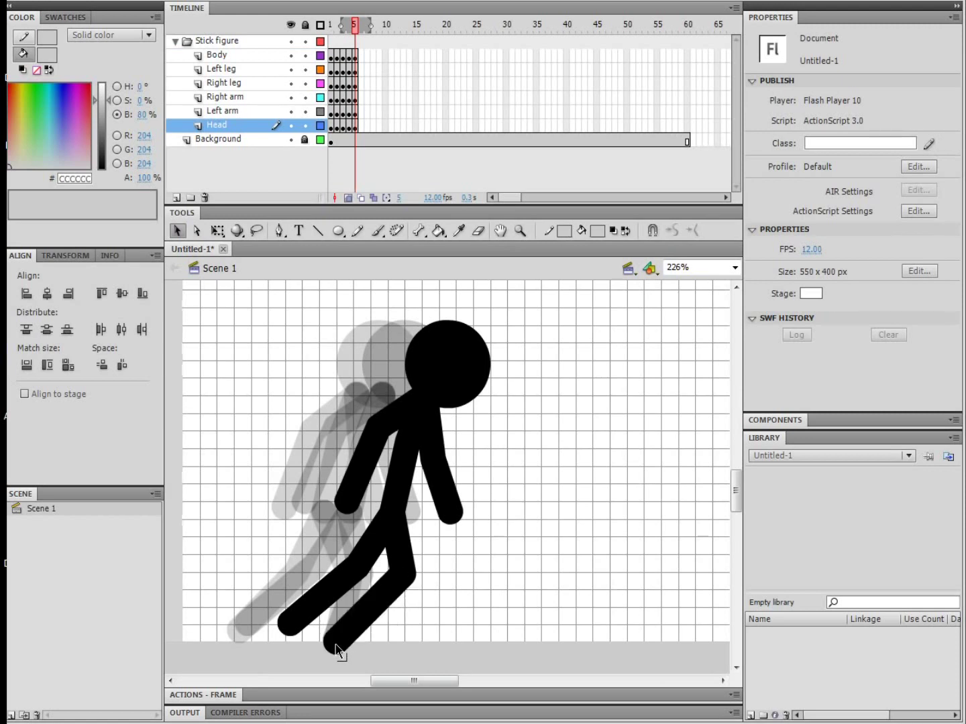
{"action": "mouse_move", "coordinate": [402, 576]}
{"action": "left_mouse_down"}
{"action": "mouse_move", "coordinate": [374, 575]}
{"action": "mouse_move", "coordinate": [368, 566]}
{"action": "mouse_move", "coordinate": [383, 576]}
{"action": "mouse_move", "coordinate": [360, 561]}
{"action": "mouse_move", "coordinate": [392, 576]}
{"action": "left_mouse_up"}
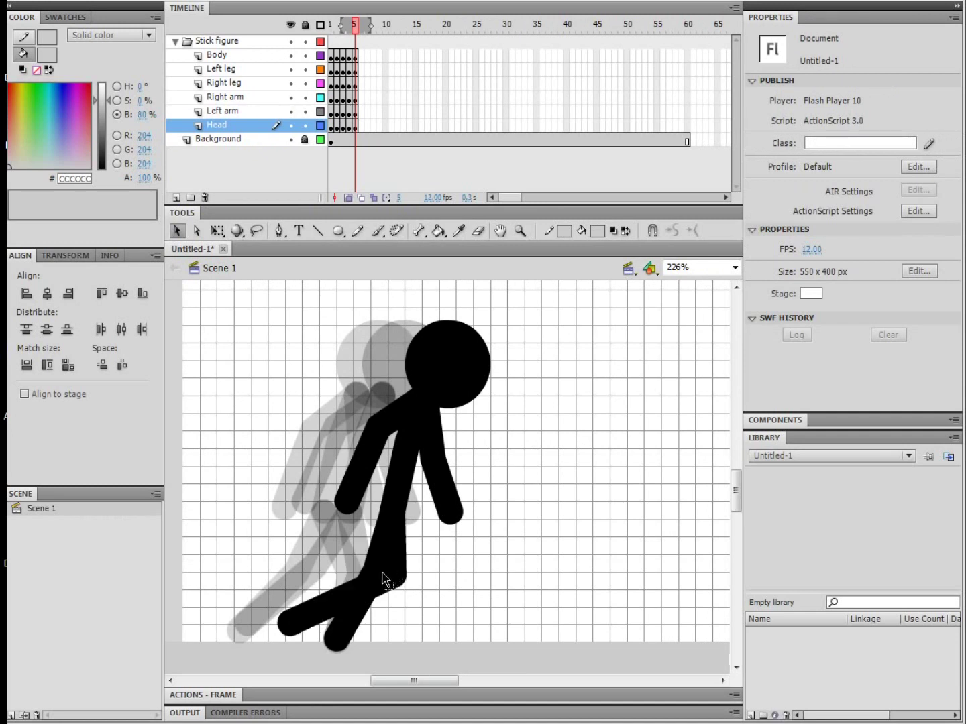
{"action": "left_click_drag", "start_coordinate": [287, 625], "coordinate": [310, 602]}
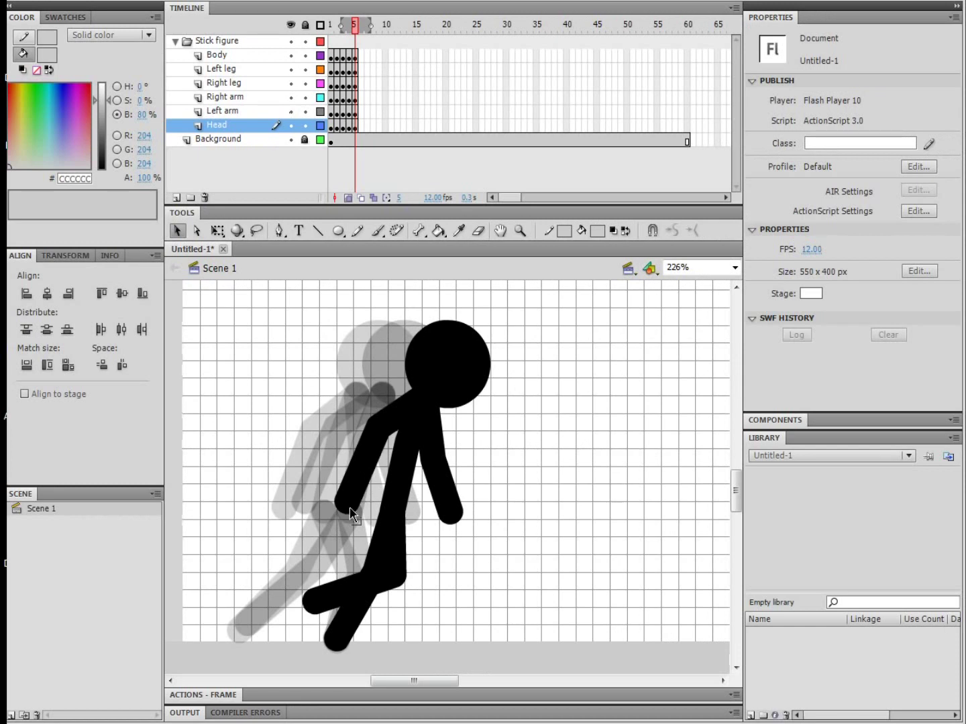
Swing both hands slightly further outward in frame 5 and adjust the front elbow
{"action": "left_click_drag", "start_coordinate": [348, 508], "coordinate": [344, 499]}
{"action": "left_click_drag", "start_coordinate": [456, 514], "coordinate": [461, 511]}
{"action": "left_click_drag", "start_coordinate": [441, 460], "coordinate": [444, 466]}
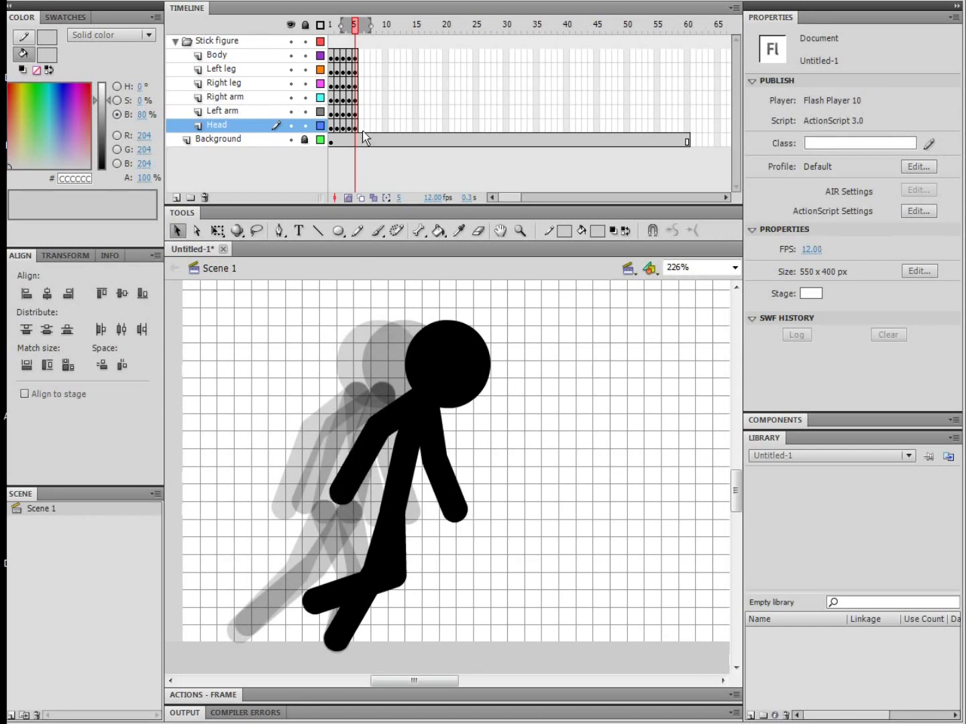
Insert keyframes at frame 6 on all six figure layers and move the whole figure to the right of its frame 5 pose
{"action": "left_click_drag", "start_coordinate": [364, 128], "coordinate": [364, 81]}
{"action": "right_click", "coordinate": [364, 64]}
{"action": "left_click", "coordinate": [432, 171]}
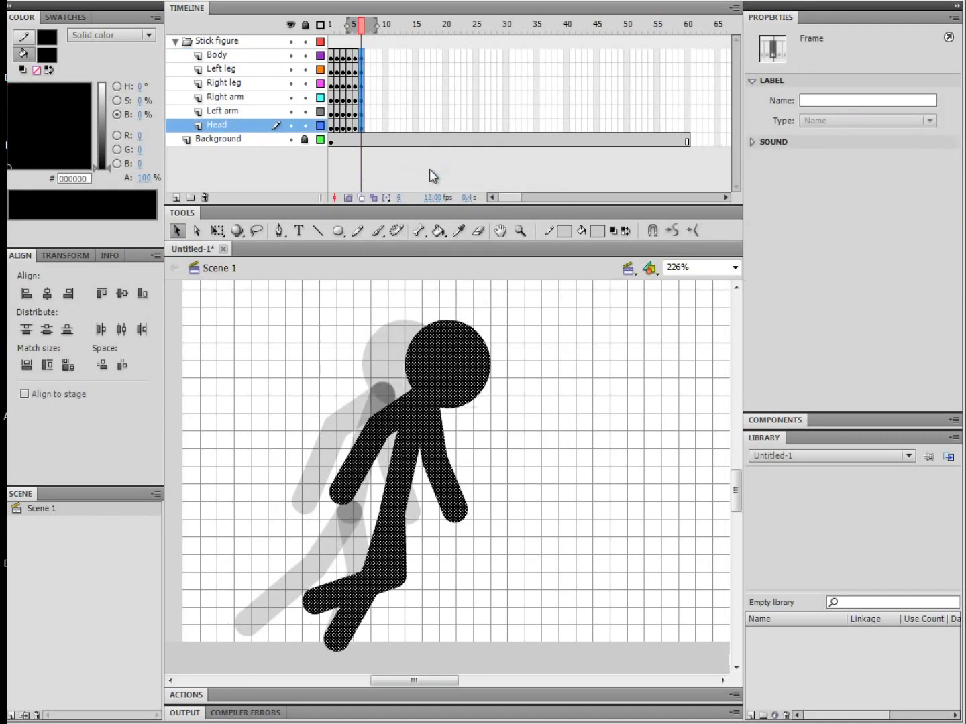
{"action": "key", "text": "shift+Right"}
{"action": "key", "text": "shift+Right"}
{"action": "key", "text": "shift+Right"}
{"action": "key", "text": "shift+Right"}
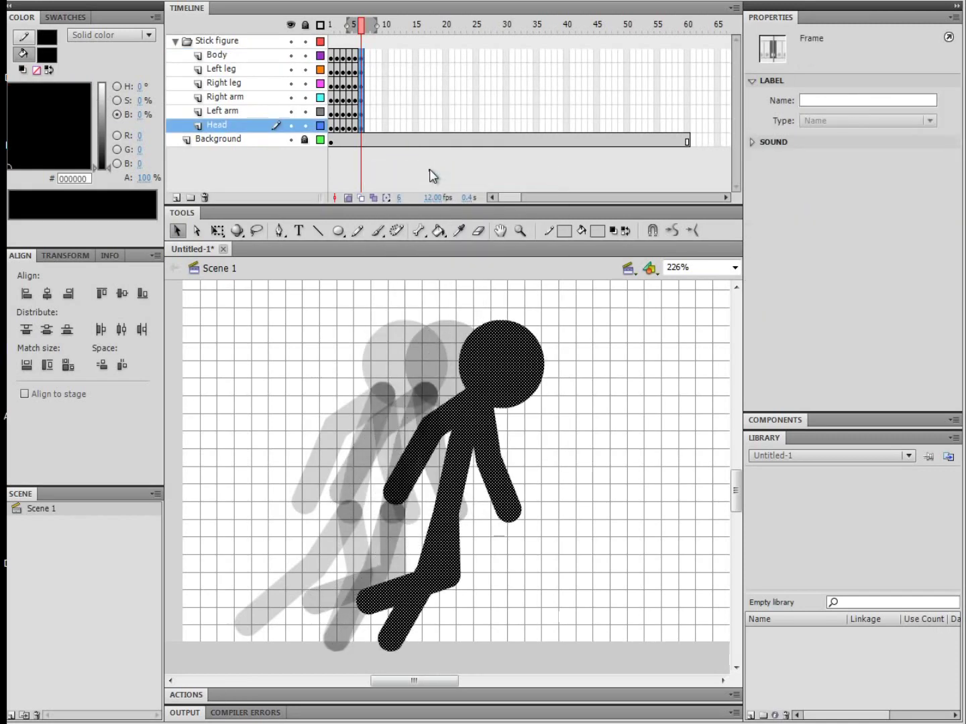
{"action": "key", "text": "shift+Right"}
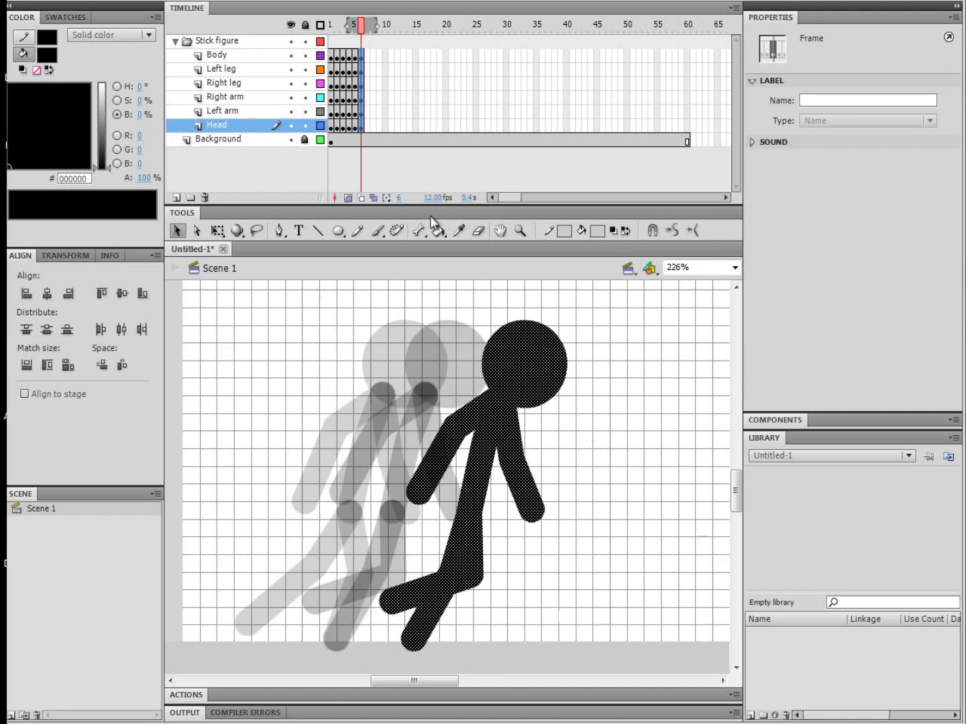
{"action": "left_click", "coordinate": [458, 360]}
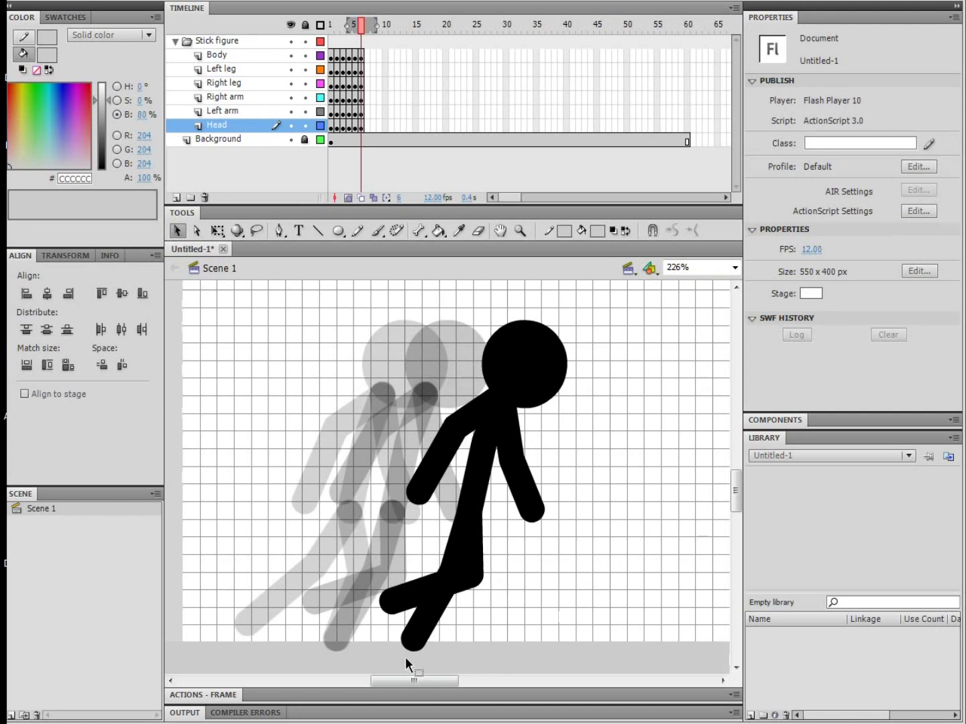
Stretch the right leg back to its planted frame 5 foot position in frame 6, hiding the Left leg layer while bending the knee back
{"action": "left_click_drag", "start_coordinate": [392, 638], "coordinate": [339, 638]}
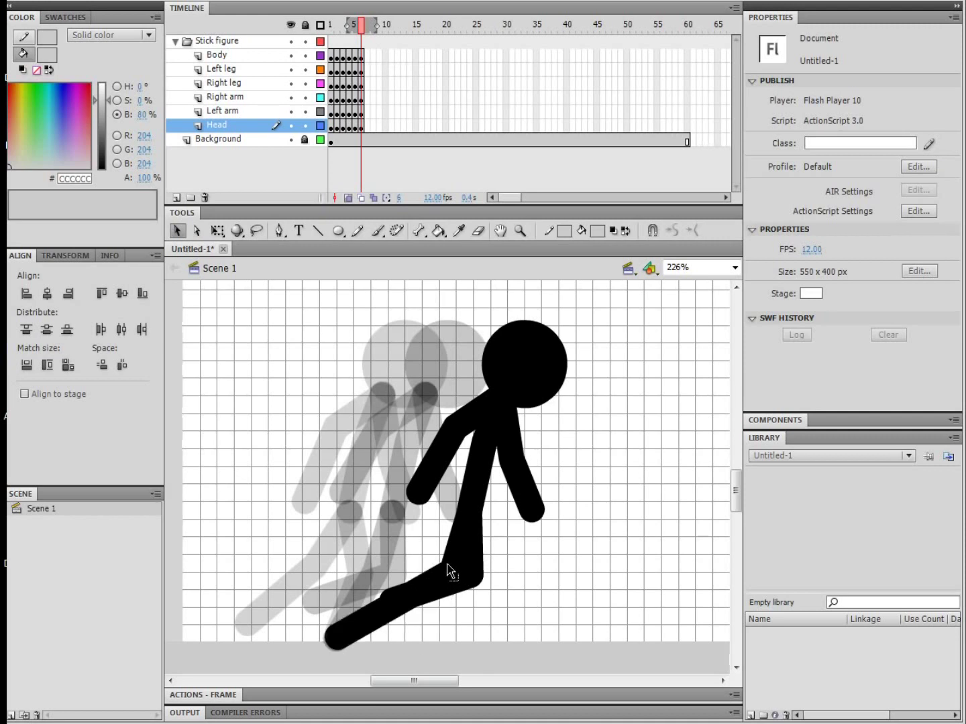
{"action": "mouse_move", "coordinate": [449, 571]}
{"action": "left_mouse_down"}
{"action": "mouse_move", "coordinate": [418, 555]}
{"action": "mouse_move", "coordinate": [438, 570]}
{"action": "left_mouse_up"}
{"action": "left_click", "coordinate": [453, 568]}
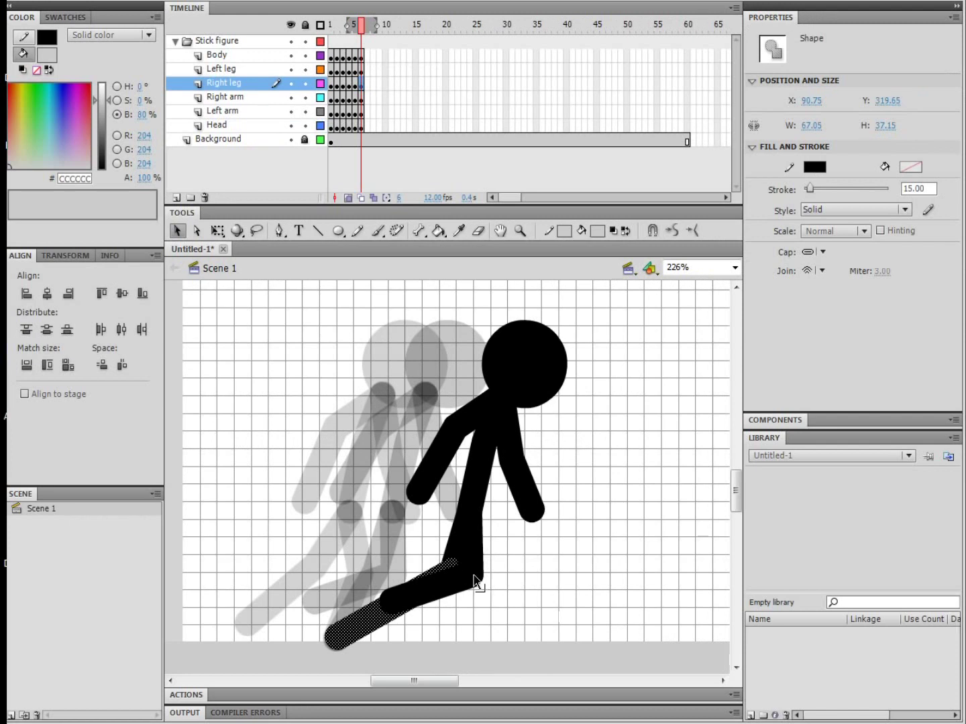
{"action": "left_click", "coordinate": [474, 577]}
{"action": "left_click", "coordinate": [434, 540]}
{"action": "left_click", "coordinate": [450, 565]}
{"action": "left_click", "coordinate": [292, 70]}
{"action": "left_click", "coordinate": [293, 69]}
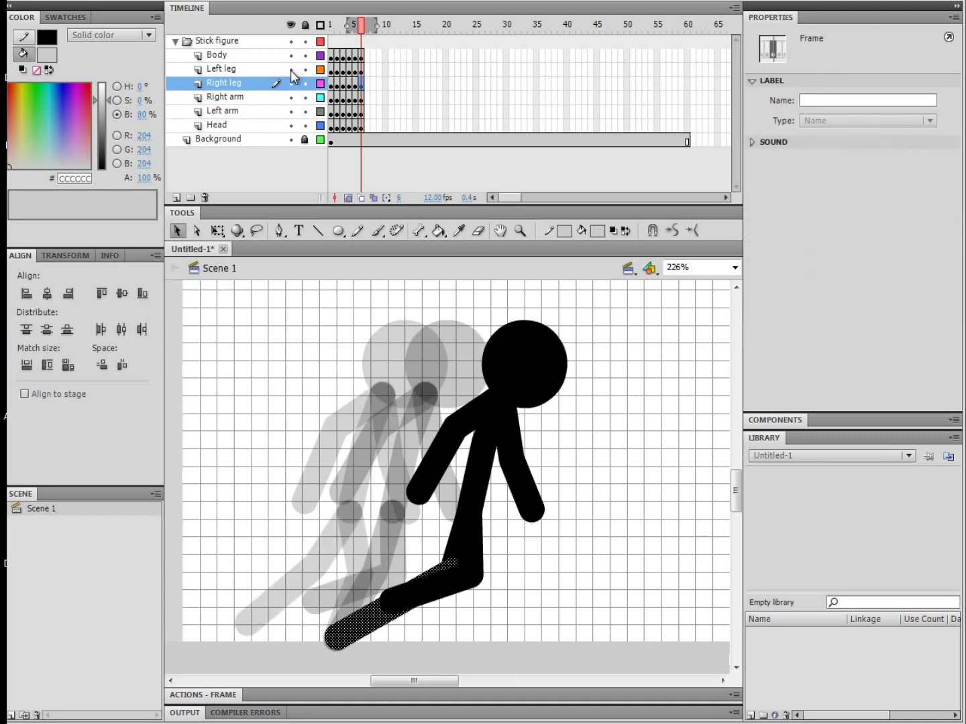
{"action": "left_click", "coordinate": [291, 70]}
{"action": "left_click", "coordinate": [291, 70]}
{"action": "left_click", "coordinate": [413, 523]}
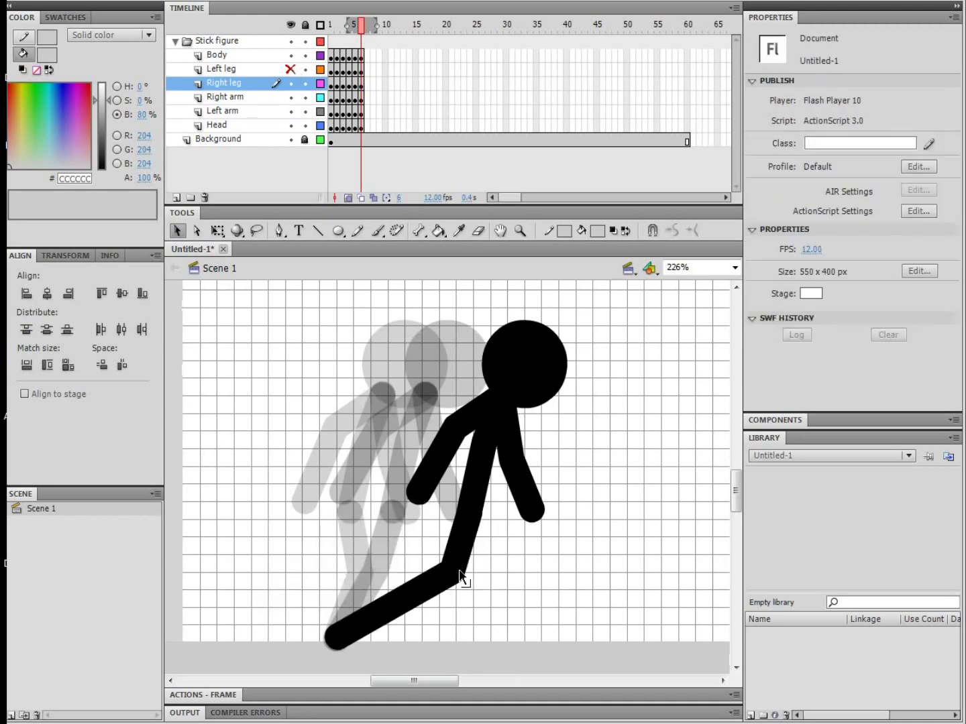
{"action": "left_click_drag", "start_coordinate": [462, 576], "coordinate": [439, 570]}
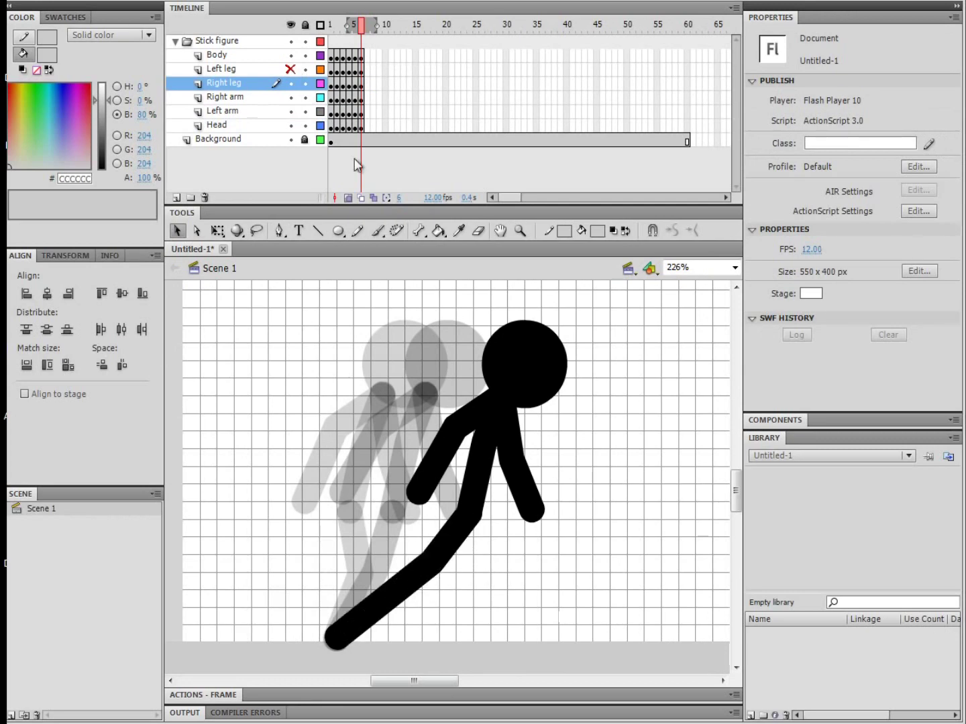
{"action": "left_click", "coordinate": [290, 69]}
Finish the frame 6 pose by lifting the rear foot slightly, swinging the left leg forward and spreading both hands a little
{"action": "left_click_drag", "start_coordinate": [335, 634], "coordinate": [342, 627]}
{"action": "left_click_drag", "start_coordinate": [476, 577], "coordinate": [503, 565]}
{"action": "left_click_drag", "start_coordinate": [396, 606], "coordinate": [454, 607]}
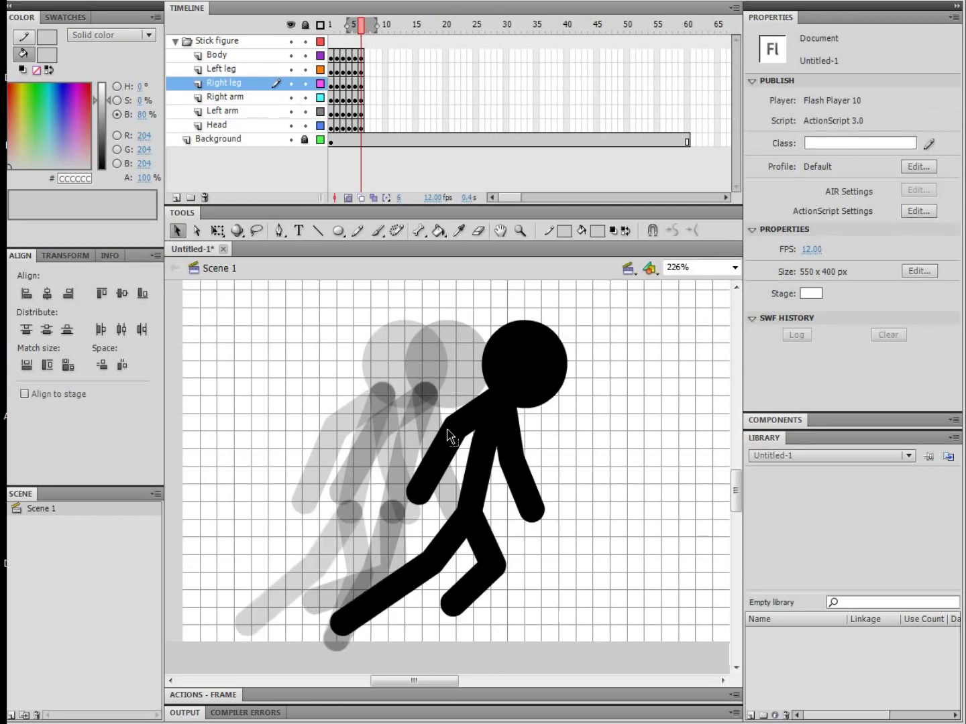
{"action": "left_click_drag", "start_coordinate": [419, 493], "coordinate": [414, 487]}
{"action": "left_click_drag", "start_coordinate": [531, 509], "coordinate": [538, 506]}
Insert keyframes at frame 7 on all six figure layers and move the whole figure to the right of its frame 6 pose
{"action": "left_click_drag", "start_coordinate": [367, 56], "coordinate": [369, 125]}
{"action": "key", "text": "F6"}
{"action": "key", "text": "shift+Right"}
{"action": "key", "text": "shift+Right"}
{"action": "key", "text": "shift+Right"}
{"action": "key", "text": "shift+Right"}
{"action": "key", "text": "shift+Right"}
{"action": "key", "text": "shift+Right"}
{"action": "key", "text": "shift+Right"}
{"action": "key", "text": "shift+Right"}
{"action": "key", "text": "shift+Right"}
{"action": "key", "text": "shift+Right"}
{"action": "left_click", "coordinate": [504, 333]}
Pose frame 7 with the front foot reaching forward and down, the rear foot raised and both hands lifted slightly
{"action": "left_click_drag", "start_coordinate": [537, 606], "coordinate": [579, 617]}
{"action": "left_click_drag", "start_coordinate": [426, 625], "coordinate": [430, 582]}
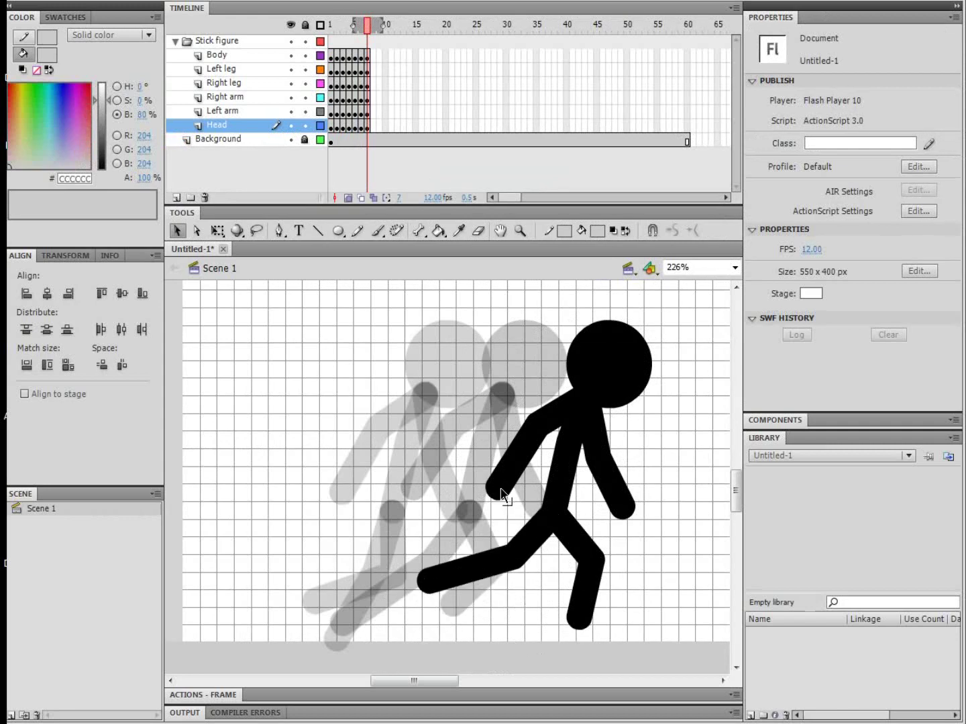
{"action": "left_click_drag", "start_coordinate": [498, 490], "coordinate": [497, 483]}
{"action": "left_click_drag", "start_coordinate": [622, 508], "coordinate": [626, 503]}
Insert keyframes at frame 8 on all six figure layers and move the whole figure to the right of its frame 7 pose
{"action": "left_click_drag", "start_coordinate": [373, 55], "coordinate": [372, 125]}
{"action": "key", "text": "F6"}
{"action": "key", "text": "shift+Right"}
{"action": "key", "text": "shift+Right"}
{"action": "key", "text": "shift+Right"}
{"action": "key", "text": "shift+Right"}
{"action": "key", "text": "shift+Right"}
{"action": "key", "text": "shift+Right"}
{"action": "key", "text": "shift+Right"}
{"action": "key", "text": "shift+Right"}
{"action": "left_click", "coordinate": [539, 612]}
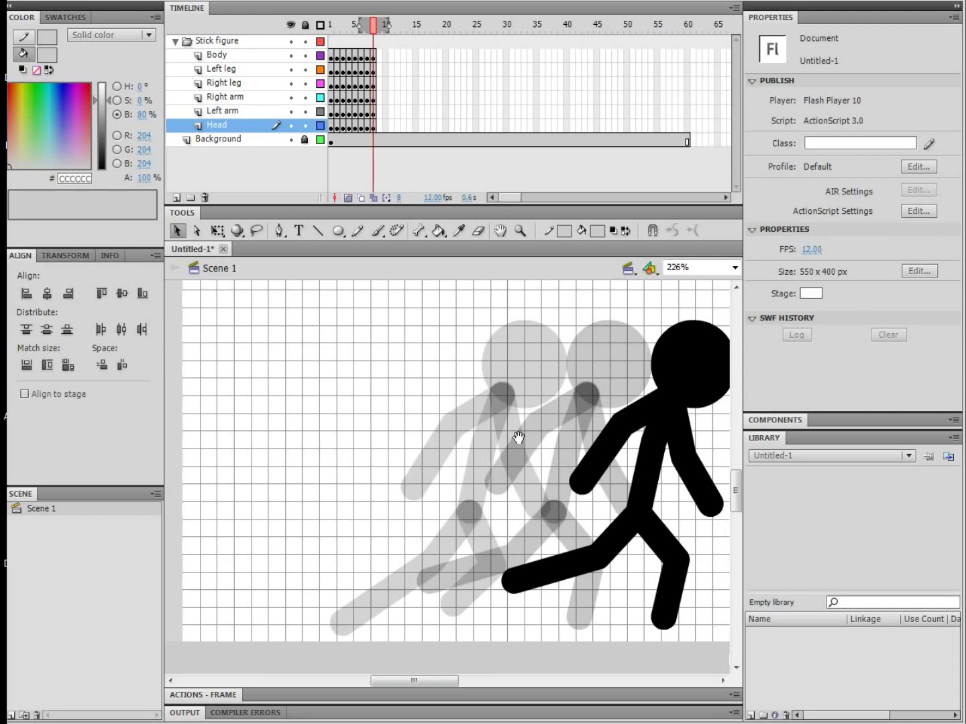
Pose frame 8 with the front foot extended forward to the ground, the rear knee lowered and both hands drawn slightly inward
{"action": "left_click_drag", "start_coordinate": [523, 451], "coordinate": [364, 497]}
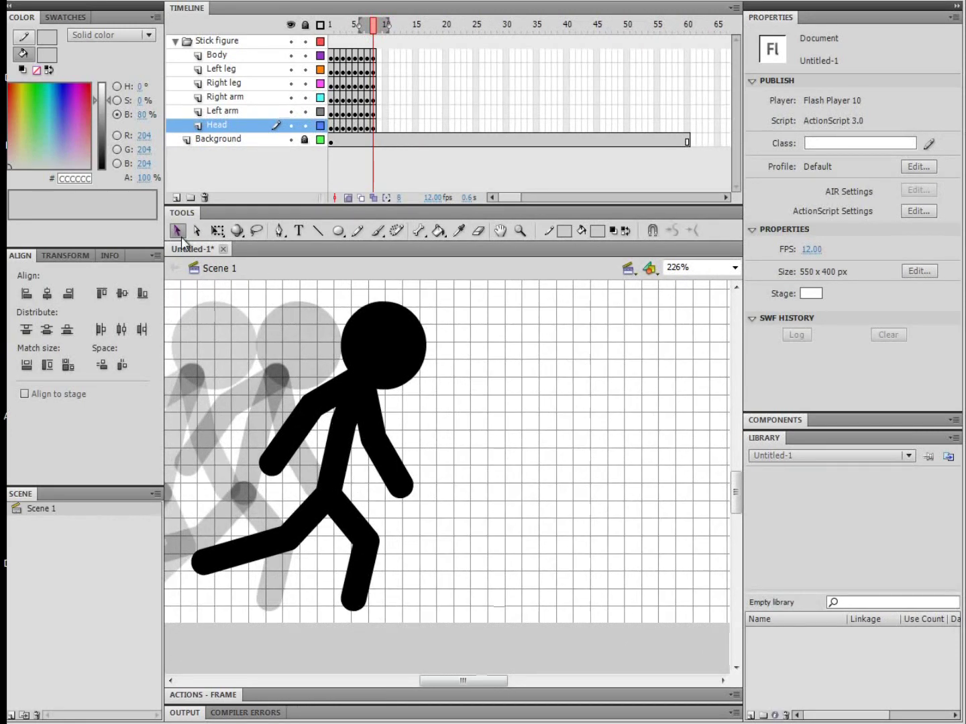
{"action": "left_click_drag", "start_coordinate": [361, 611], "coordinate": [395, 617]}
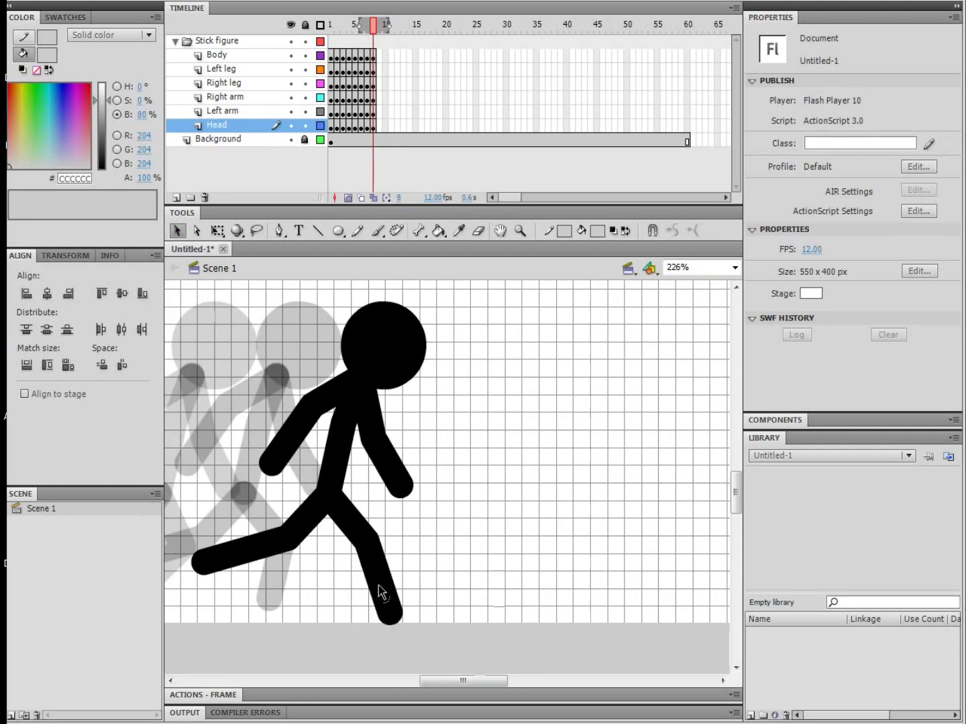
{"action": "left_click_drag", "start_coordinate": [370, 553], "coordinate": [365, 552]}
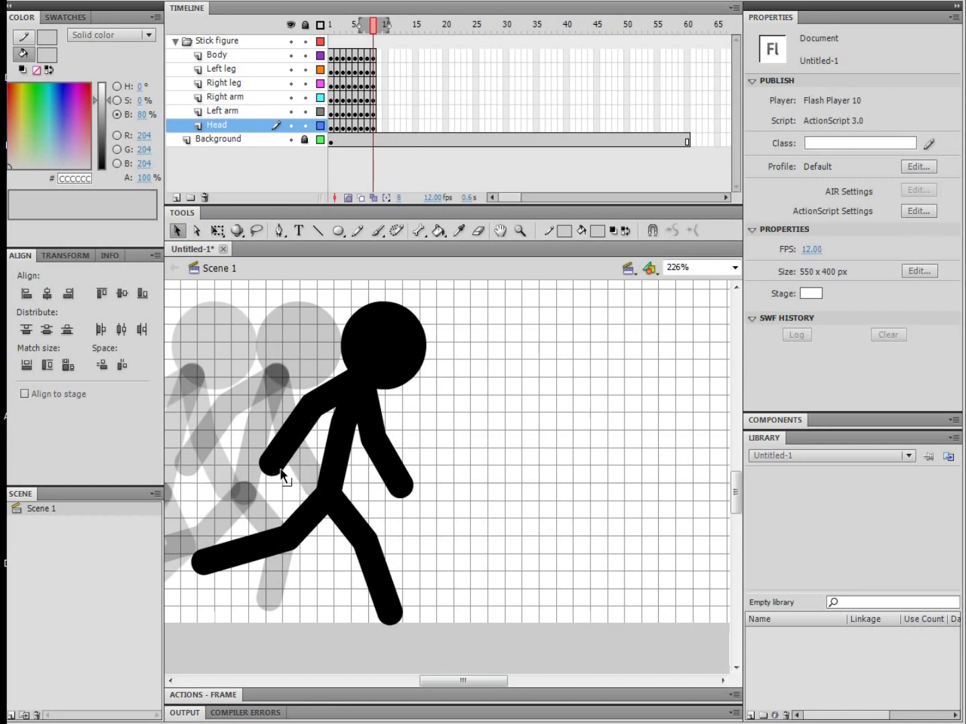
{"action": "left_click_drag", "start_coordinate": [274, 469], "coordinate": [281, 473]}
{"action": "left_click_drag", "start_coordinate": [401, 485], "coordinate": [397, 488]}
{"action": "left_click_drag", "start_coordinate": [300, 542], "coordinate": [311, 554]}
Insert keyframes at frame 9 on all six figure layers and move the whole figure to the right of its frame 8 pose
{"action": "right_click", "coordinate": [380, 72]}
{"action": "left_click", "coordinate": [440, 166]}
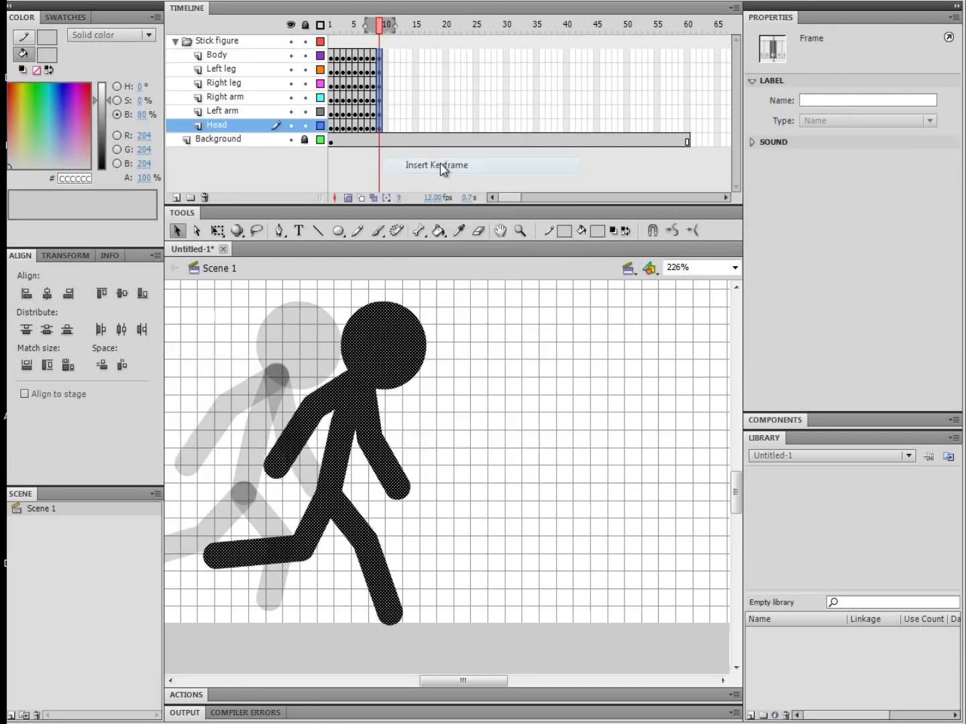
{"action": "key", "text": "shift+Right"}
{"action": "key", "text": "shift+Right"}
{"action": "key", "text": "shift+Right"}
{"action": "key", "text": "shift+Right"}
{"action": "key", "text": "shift+Right"}
{"action": "key", "text": "shift+Right"}
{"action": "key", "text": "shift+Right"}
{"action": "key", "text": "shift+Right"}
{"action": "key", "text": "shift+Right"}
{"action": "key", "text": "shift+Right"}
{"action": "key", "text": "shift+Right"}
Pose frame 9 with the front foot returned to its planted frame 8 position, the rear foot brought forward and the rear hand inward
{"action": "left_click_drag", "start_coordinate": [472, 613], "coordinate": [390, 613]}
{"action": "left_click_drag", "start_coordinate": [299, 555], "coordinate": [351, 574]}
{"action": "left_click_drag", "start_coordinate": [359, 466], "coordinate": [368, 471]}
Insert keyframes at frame 10 on all six figure layers and move the whole figure to the right of its frame 9 pose
{"action": "right_click", "coordinate": [386, 73]}
{"action": "left_click", "coordinate": [450, 162]}
{"action": "key", "text": "shift+Right"}
{"action": "key", "text": "shift+Right"}
{"action": "key", "text": "shift+Right"}
{"action": "key", "text": "shift+Right"}
{"action": "key", "text": "shift+Right"}
Insert keyframes at frame 11 on all six figure layers and move the whole figure to the right of its frame 10 pose
{"action": "key", "text": "shift+Right"}
{"action": "key", "text": "shift+Right"}
{"action": "key", "text": "shift+Right"}
{"action": "key", "text": "shift+Right"}
{"action": "key", "text": "shift+Right"}
{"action": "key", "text": "shift+Right"}
Pose frame 10 with the planted foot kept in place, its knee pulled back, the other foot swung forward and the front hand inward
{"action": "left_click_drag", "start_coordinate": [474, 613], "coordinate": [391, 613]}
{"action": "left_click_drag", "start_coordinate": [484, 547], "coordinate": [459, 528]}
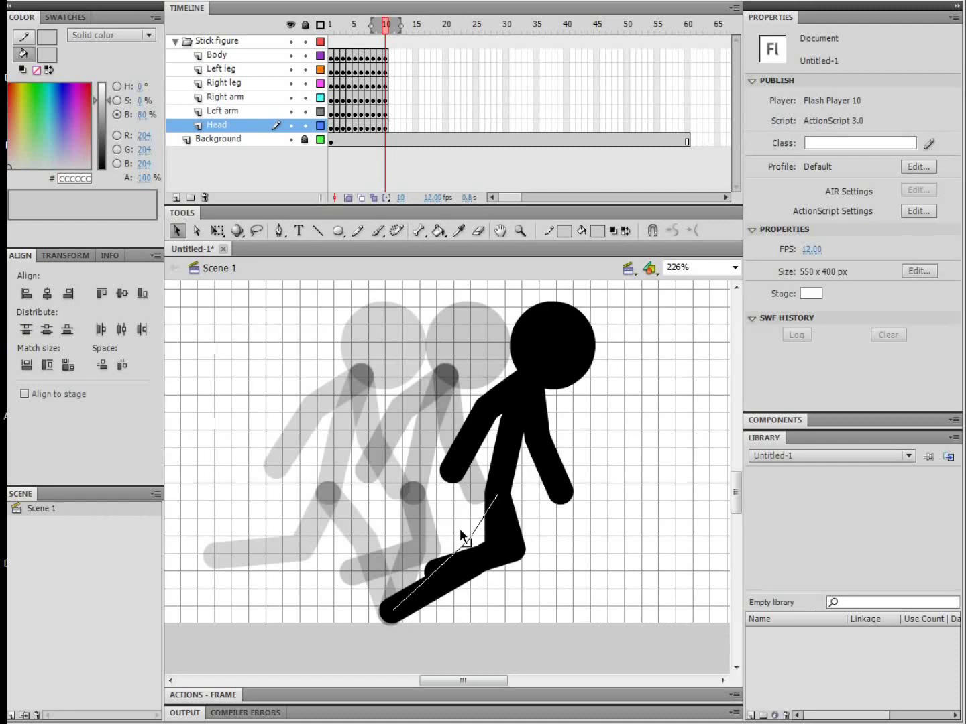
{"action": "left_click_drag", "start_coordinate": [436, 572], "coordinate": [489, 579]}
{"action": "left_click_drag", "start_coordinate": [561, 492], "coordinate": [541, 497]}
{"action": "right_click", "coordinate": [391, 72]}
{"action": "left_click", "coordinate": [455, 165]}
{"action": "key", "text": "shift+Right"}
{"action": "key", "text": "shift+Right"}
{"action": "key", "text": "shift+Right"}
{"action": "key", "text": "shift+Right"}
{"action": "key", "text": "shift+Right"}
{"action": "key", "text": "shift+Right"}
{"action": "key", "text": "shift+Right"}
{"action": "key", "text": "shift+Right"}
{"action": "key", "text": "shift+Right"}
{"action": "key", "text": "shift+Right"}
{"action": "key", "text": "shift+Right"}
Pose frame 11 with the rear foot lifted off the ground, the front foot swung forward and both hands drawn closer to the body
{"action": "left_click_drag", "start_coordinate": [529, 606], "coordinate": [352, 594]}
{"action": "left_click", "coordinate": [353, 594]}
{"action": "left_click_drag", "start_coordinate": [300, 598], "coordinate": [272, 575]}
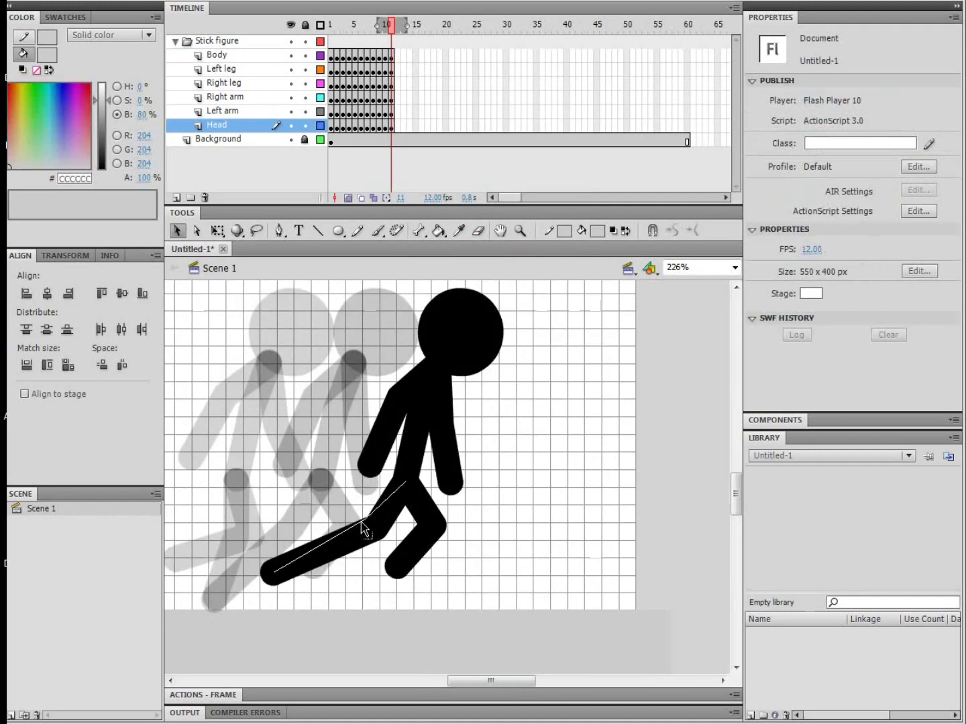
{"action": "left_click_drag", "start_coordinate": [398, 565], "coordinate": [435, 576]}
{"action": "left_click_drag", "start_coordinate": [371, 468], "coordinate": [381, 470]}
{"action": "left_click_drag", "start_coordinate": [450, 484], "coordinate": [444, 489]}
Insert keyframes at frame 12 on all six figure layers and pose the legs with the front foot reaching forward and the rear leg brought forward
{"action": "right_click", "coordinate": [397, 71]}
{"action": "left_click", "coordinate": [462, 164]}
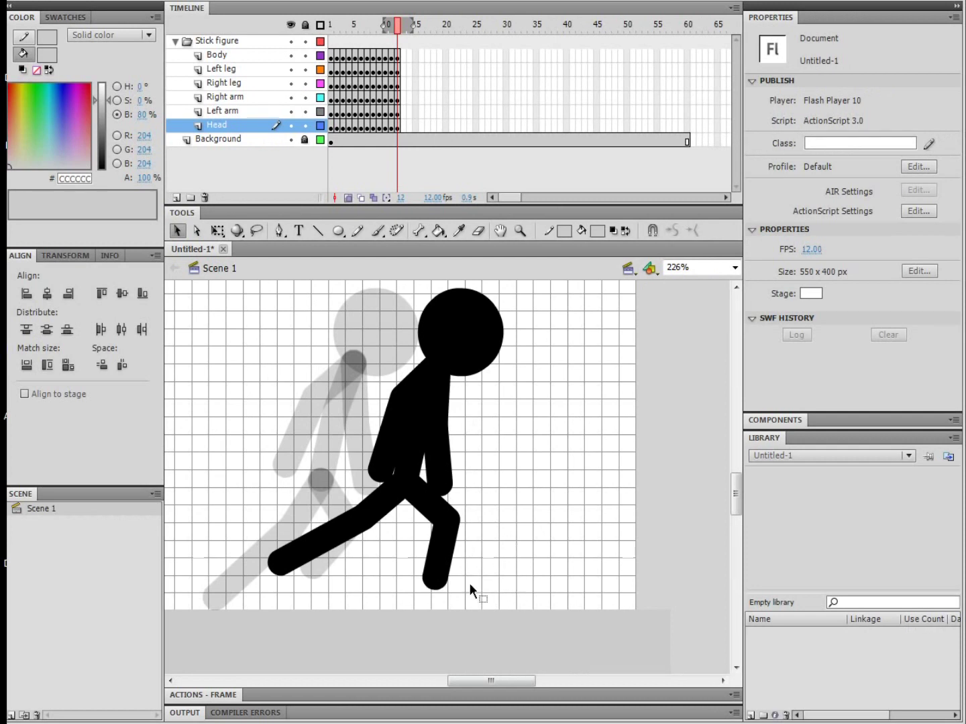
{"action": "left_click_drag", "start_coordinate": [439, 580], "coordinate": [482, 596]}
{"action": "left_click_drag", "start_coordinate": [364, 519], "coordinate": [377, 525]}
{"action": "left_click_drag", "start_coordinate": [283, 559], "coordinate": [305, 568]}
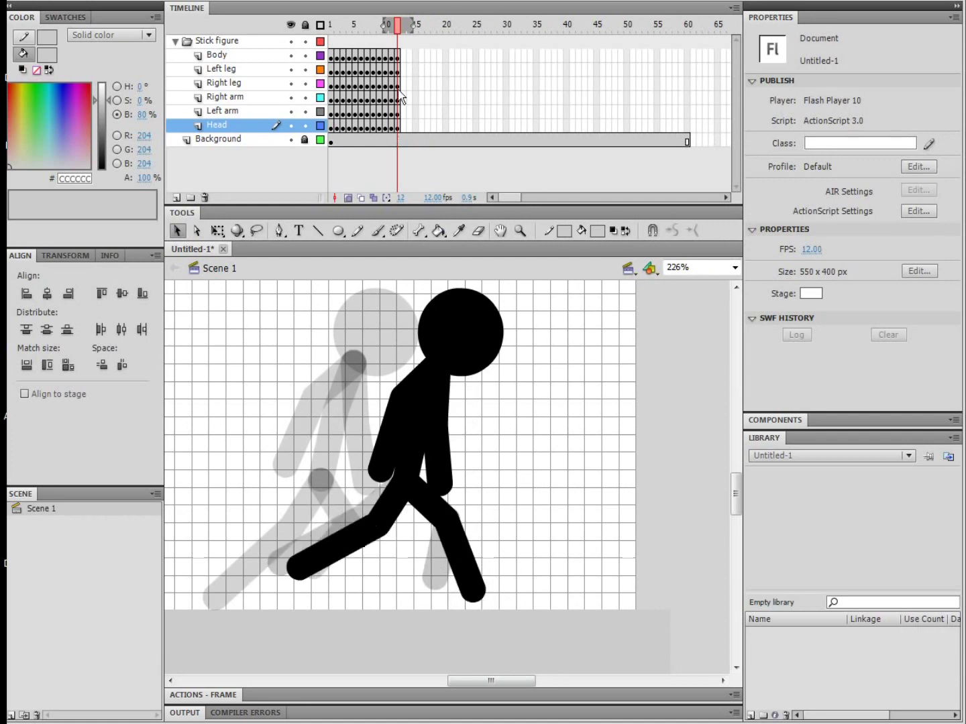
Select the whole figure in frame 12 and move it to the right, ahead of its frame 11 pose
{"action": "left_click_drag", "start_coordinate": [567, 639], "coordinate": [266, 274]}
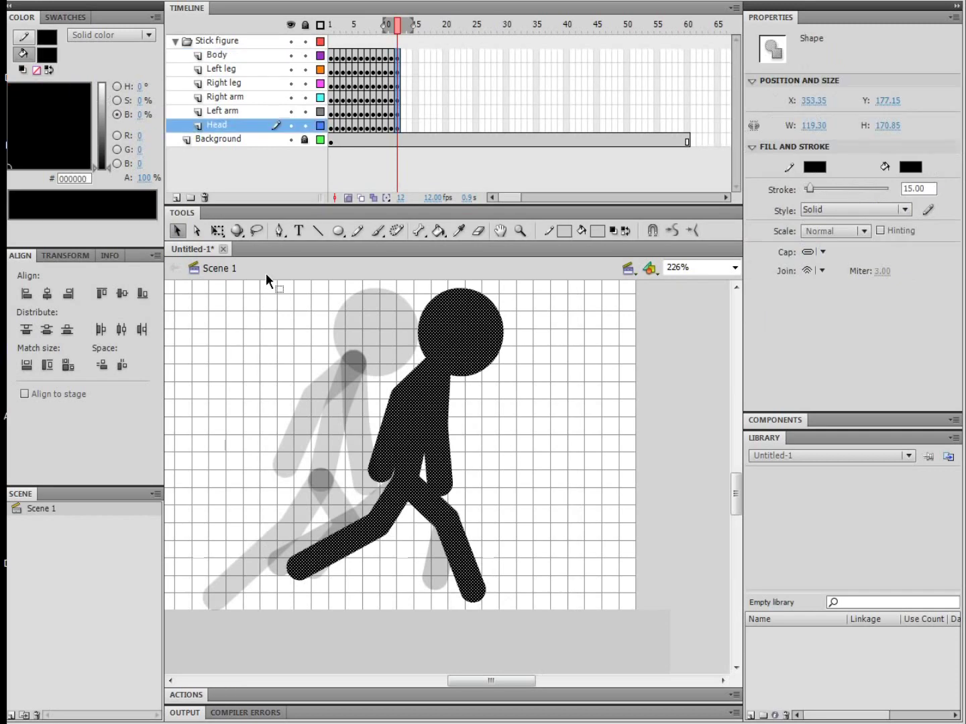
{"action": "key", "text": "shift+Right"}
{"action": "key", "text": "shift+Right"}
{"action": "key", "text": "shift+Right"}
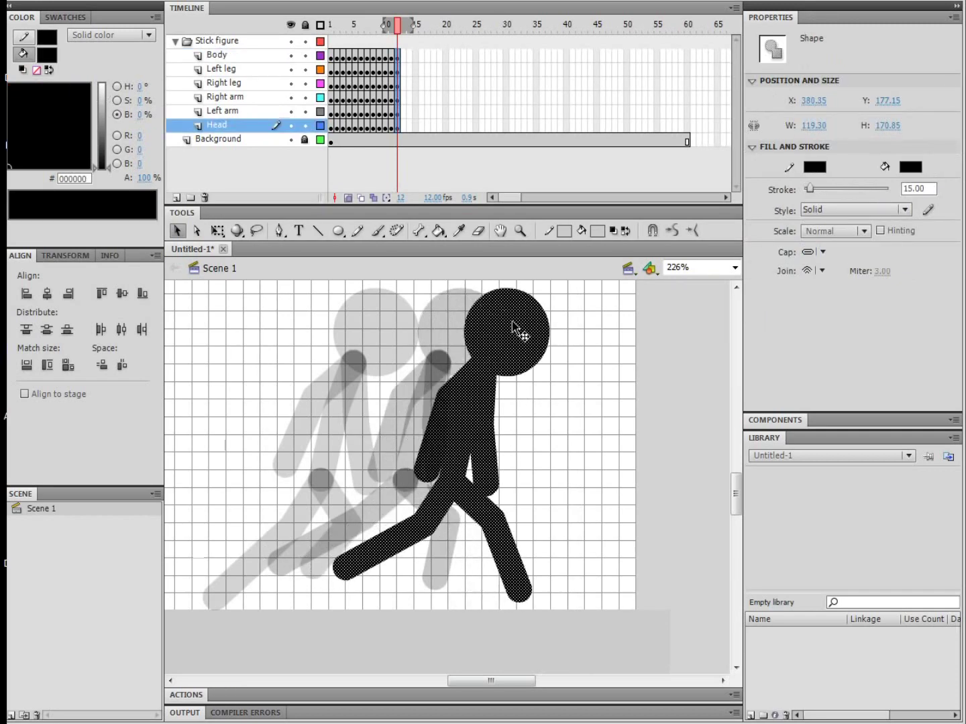
Move the whole figure slightly further right in frame 12 and lower the front foot a little
{"action": "key", "text": "shift+Right"}
{"action": "left_click", "coordinate": [373, 421]}
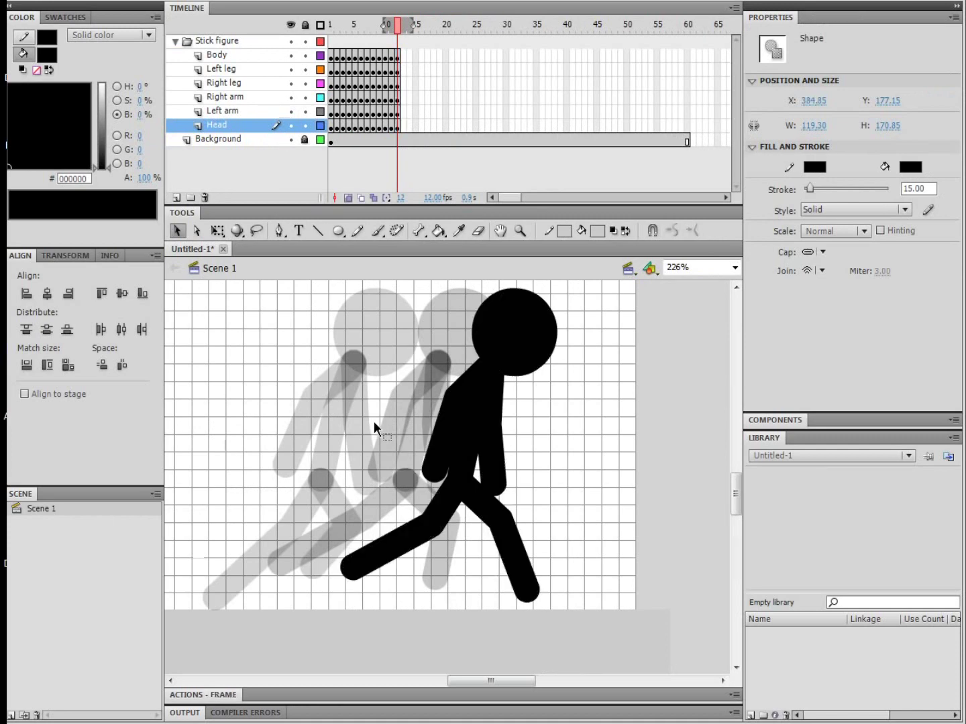
{"action": "left_click_drag", "start_coordinate": [526, 590], "coordinate": [525, 596]}
Insert keyframes at frame 13 on all six figure layers and move the whole figure right of its frame 12 pose
{"action": "left_click_drag", "start_coordinate": [403, 124], "coordinate": [402, 56]}
{"action": "right_click", "coordinate": [403, 56]}
{"action": "left_click", "coordinate": [480, 165]}
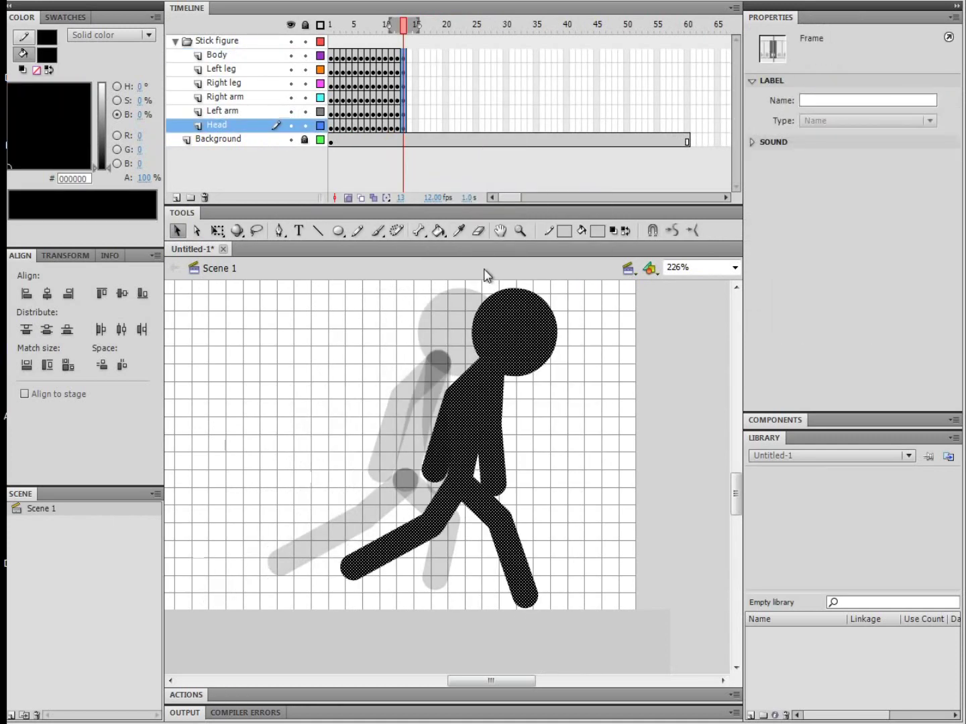
{"action": "key", "text": "Right"}
{"action": "key", "text": "Right"}
{"action": "key", "text": "Right"}
{"action": "key", "text": "Right"}
{"action": "key", "text": "Right"}
{"action": "key", "text": "Right"}
{"action": "key", "text": "Right"}
{"action": "key", "text": "Right"}
{"action": "key", "text": "Right"}
{"action": "key", "text": "Right"}
{"action": "key", "text": "Right"}
{"action": "key", "text": "Right"}
{"action": "key", "text": "Right"}
{"action": "key", "text": "Right"}
{"action": "key", "text": "Right"}
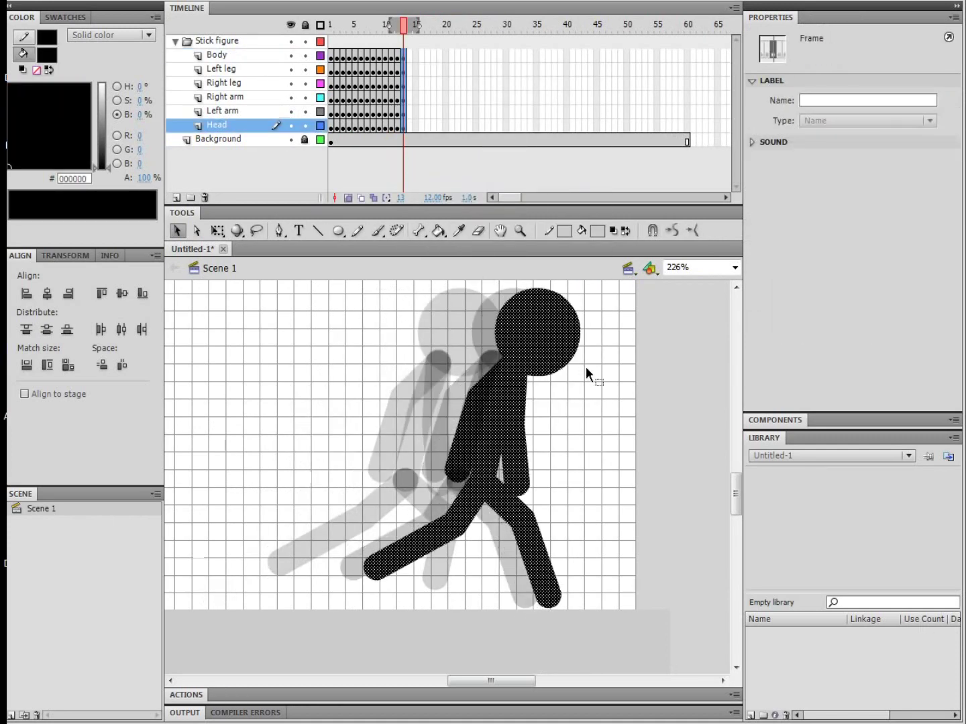
Pose the legs in frame 13 with the front foot planted on the ground and the rear foot brought forward and down
{"action": "left_click", "coordinate": [574, 559]}
{"action": "left_click_drag", "start_coordinate": [550, 602], "coordinate": [550, 606]}
{"action": "left_click_drag", "start_coordinate": [522, 515], "coordinate": [518, 526]}
{"action": "left_click_drag", "start_coordinate": [456, 527], "coordinate": [473, 539]}
{"action": "left_click_drag", "start_coordinate": [376, 569], "coordinate": [404, 592]}
Insert keyframes at frame 14 on all six figure layers and move the whole figure slightly right of its frame 13 pose
{"action": "key", "text": "."}
{"action": "key", "text": "ctrl+a"}
{"action": "key", "text": "F6"}
{"action": "key", "text": "Right"}
{"action": "key", "text": "Right"}
{"action": "key", "text": "Right"}
{"action": "key", "text": "Right"}
{"action": "key", "text": "Right"}
{"action": "key", "text": "Right"}
{"action": "key", "text": "Right"}
{"action": "key", "text": "Right"}
{"action": "key", "text": "Right"}
{"action": "key", "text": "Right"}
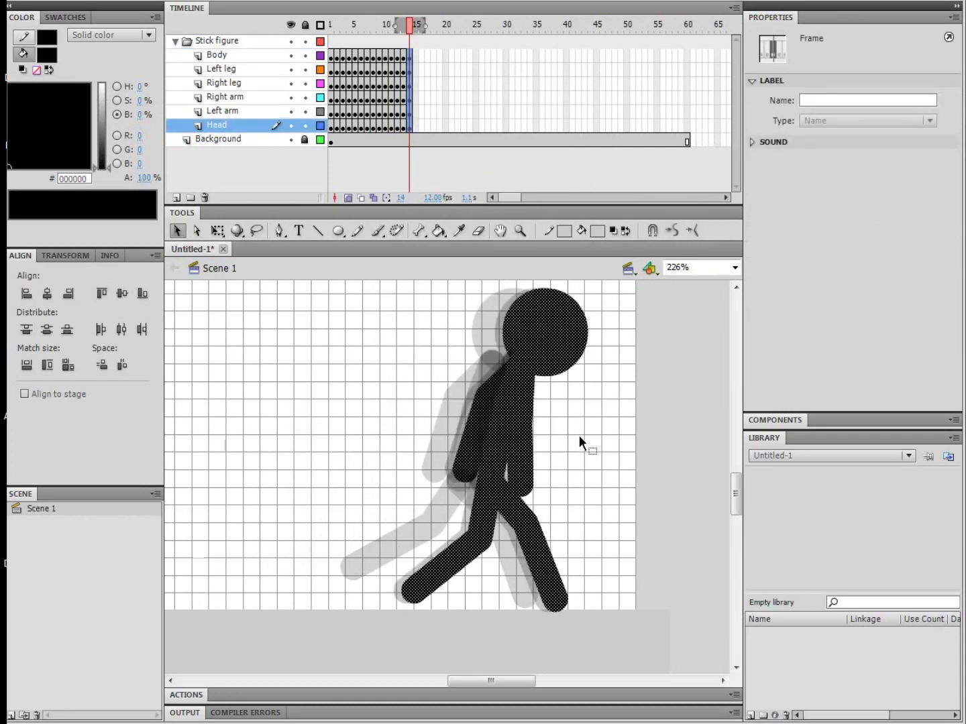
{"action": "key", "text": "Left"}
{"action": "key", "text": "Left"}
{"action": "key", "text": "Left"}
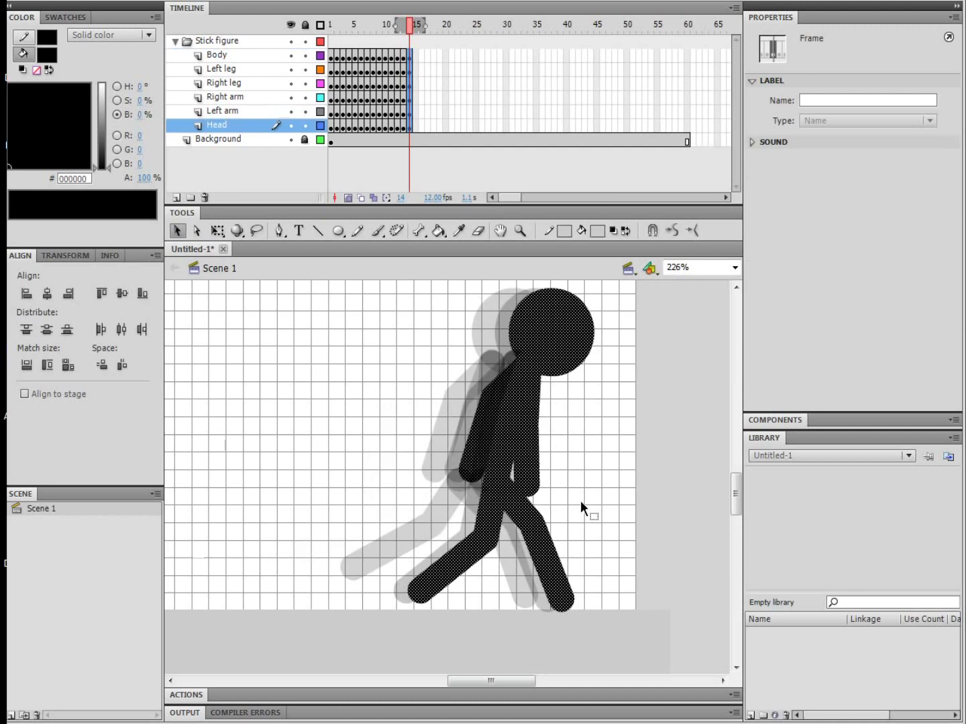
Adjust the legs in frame 14, shifting the front foot and knee back slightly and lowering the rear foot to the ground
{"action": "left_click", "coordinate": [567, 613]}
{"action": "left_click_drag", "start_coordinate": [562, 609], "coordinate": [558, 607]}
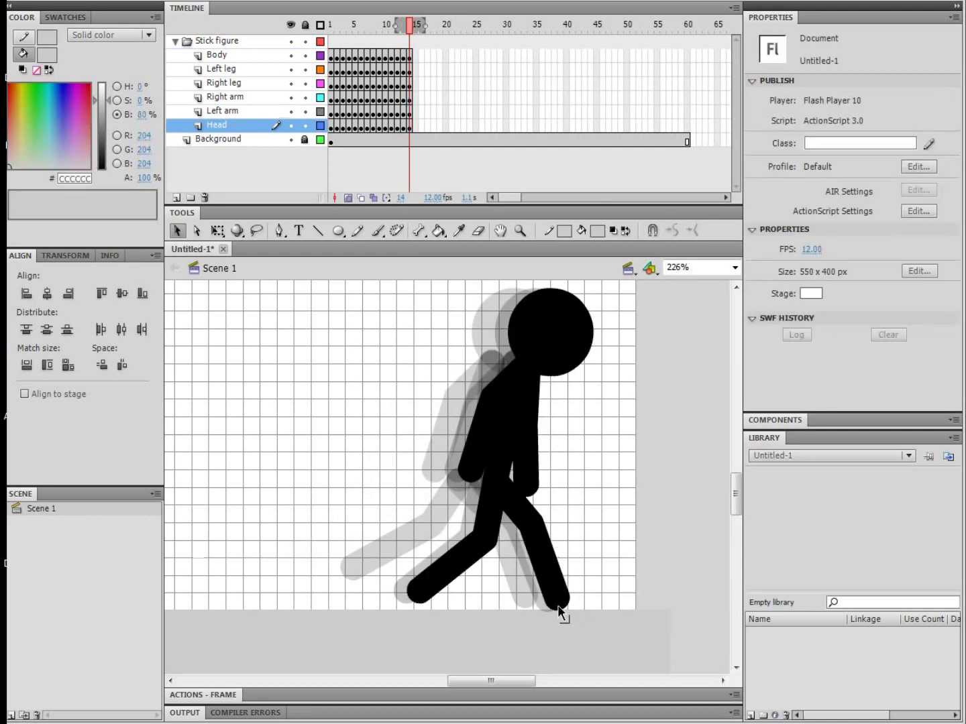
{"action": "left_click_drag", "start_coordinate": [534, 532], "coordinate": [481, 544]}
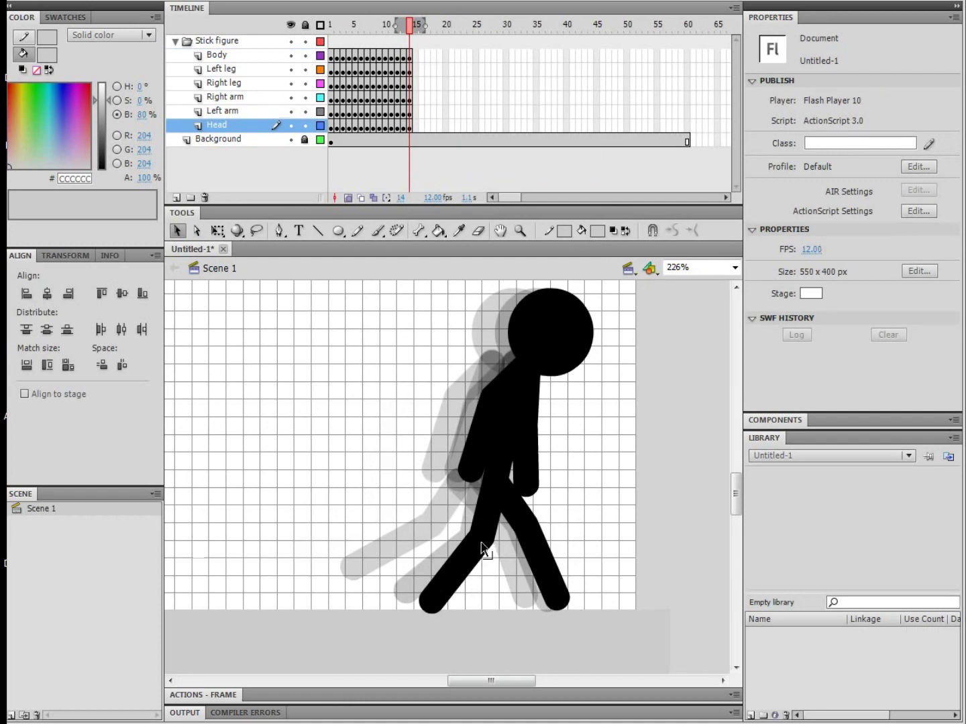
Select the body, both arms and head in frame 14 and rotate them slightly upright around the hip with Free Transform
{"action": "left_click", "coordinate": [527, 429]}
{"action": "left_click", "coordinate": [510, 429]}
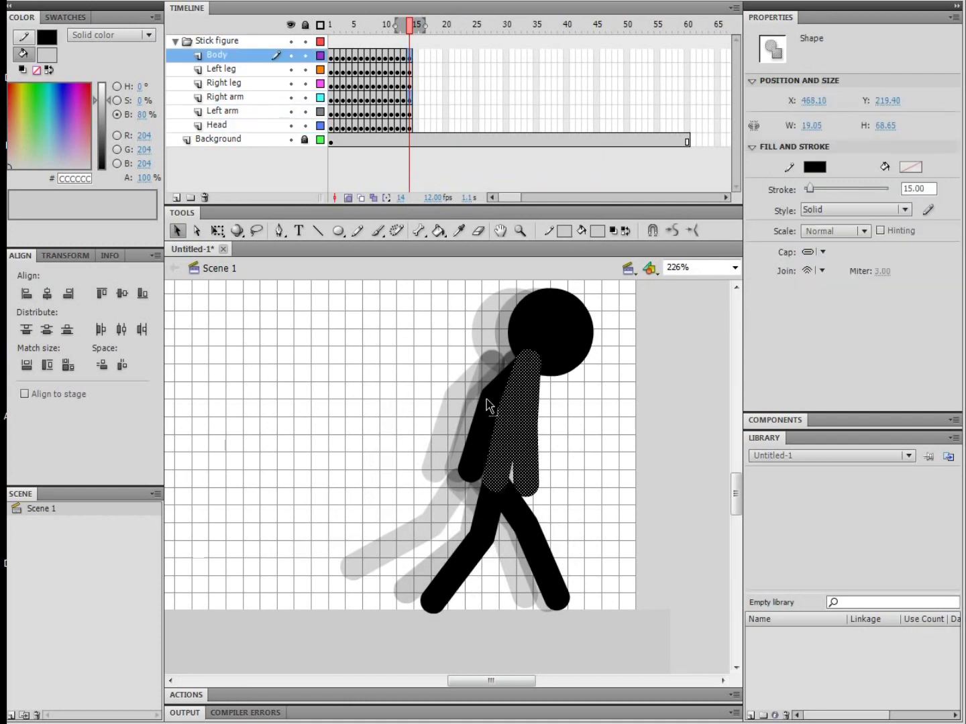
{"action": "left_click", "coordinate": [490, 400]}
{"action": "left_click", "coordinate": [564, 365]}
{"action": "left_click", "coordinate": [218, 230]}
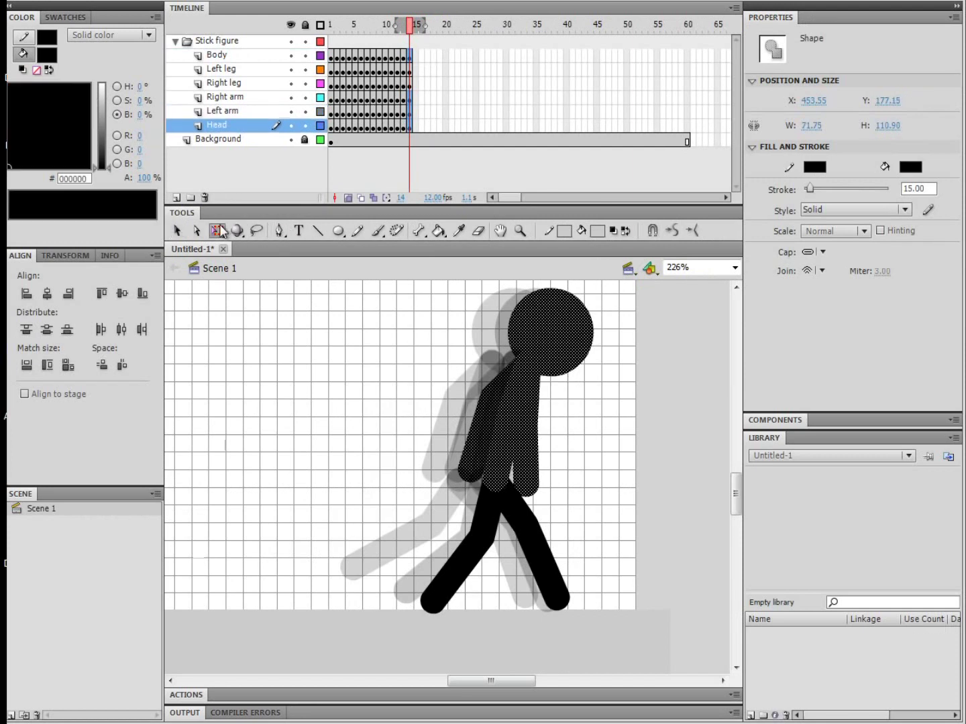
{"action": "left_click_drag", "start_coordinate": [532, 388], "coordinate": [498, 479]}
{"action": "left_click_drag", "start_coordinate": [605, 285], "coordinate": [589, 274]}
Insert keyframes at frame 15 on all six figure layers and move the whole figure slightly to the right
{"action": "left_click", "coordinate": [418, 65]}
{"action": "key", "text": "F6"}
{"action": "left_click_drag", "start_coordinate": [558, 333], "coordinate": [565, 332]}
Leave the legs out of the selection in frame 15 and rotate the upper body further upright around the hip
{"action": "left_click", "coordinate": [477, 551], "text": "shift"}
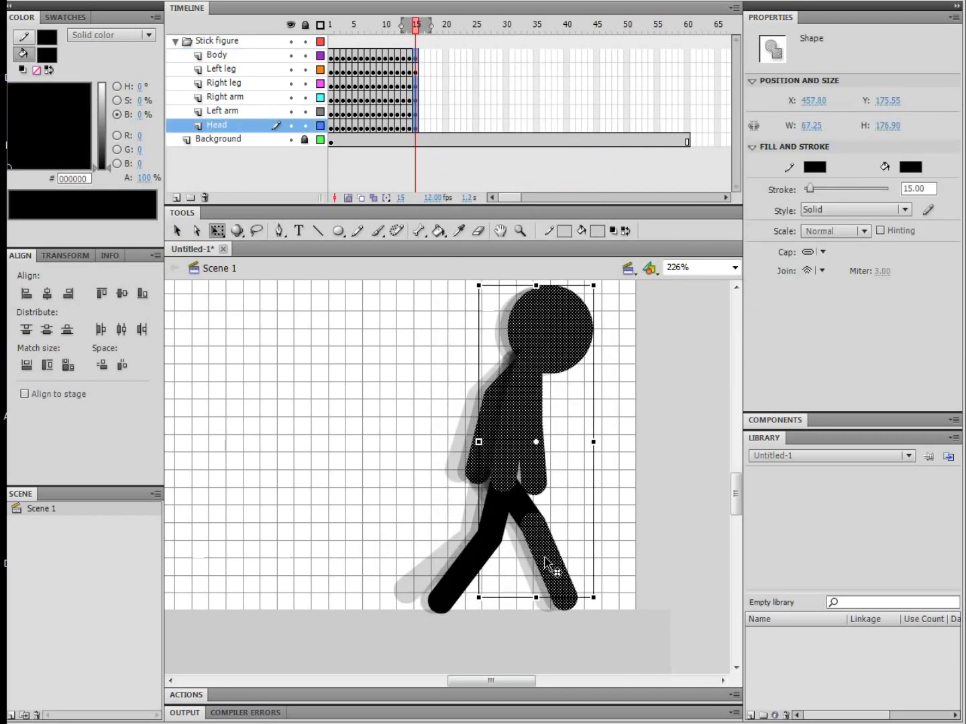
{"action": "left_click", "coordinate": [544, 561], "text": "shift"}
{"action": "left_click_drag", "start_coordinate": [537, 386], "coordinate": [505, 479]}
{"action": "left_click_drag", "start_coordinate": [598, 285], "coordinate": [587, 282]}
{"action": "left_click", "coordinate": [601, 302]}
Refine the frame 15 pose by drawing the front hand in slightly and adjusting the knees and front foot
{"action": "key", "text": "v"}
{"action": "left_click_drag", "start_coordinate": [535, 478], "coordinate": [533, 478]}
{"action": "left_click_drag", "start_coordinate": [489, 537], "coordinate": [535, 522]}
{"action": "left_click_drag", "start_coordinate": [563, 597], "coordinate": [566, 597]}
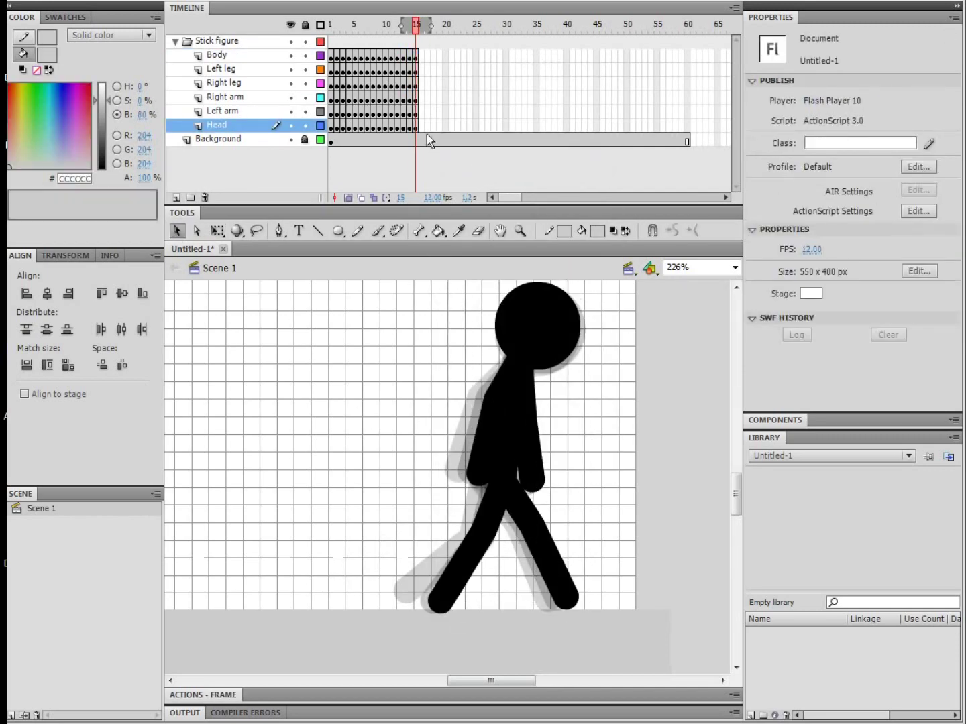
Insert keyframes at frame 16 on all six figure layers and nudge the whole figure slightly to the right
{"action": "left_click_drag", "start_coordinate": [422, 128], "coordinate": [422, 55]}
{"action": "key", "text": "F6"}
{"action": "key", "text": "Right"}
{"action": "key", "text": "Right"}
{"action": "key", "text": "Right"}
{"action": "key", "text": "Right"}
{"action": "key", "text": "Right"}
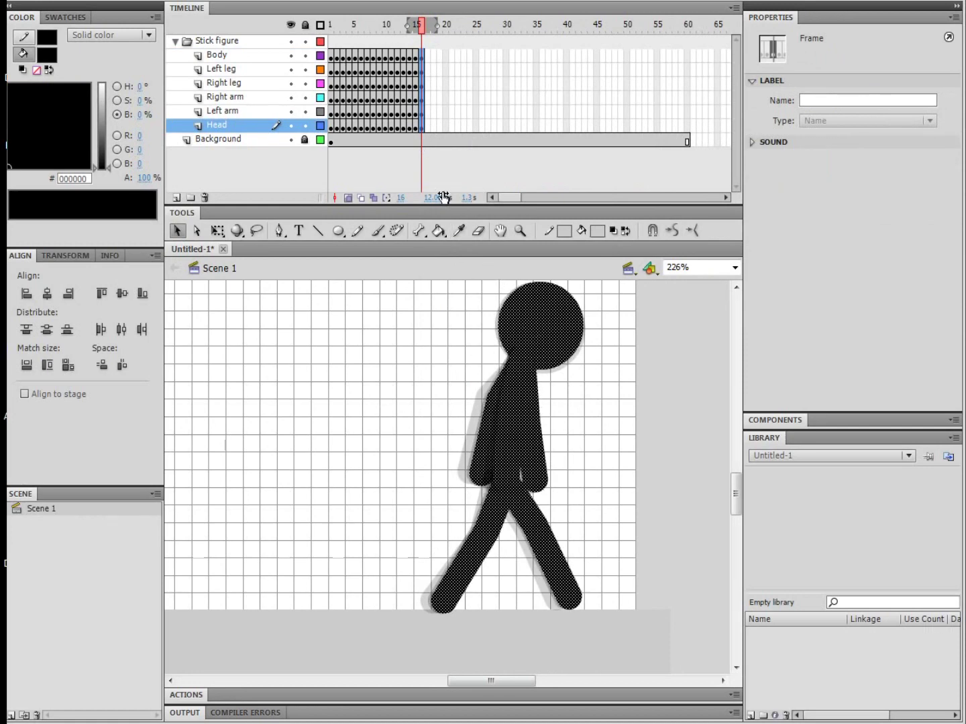
Add keyframes at frames 17 and 18 on all six figure layers, with the figure shifted marginally right in each
{"action": "left_click", "coordinate": [428, 125]}
{"action": "left_click_drag", "start_coordinate": [428, 125], "coordinate": [426, 59]}
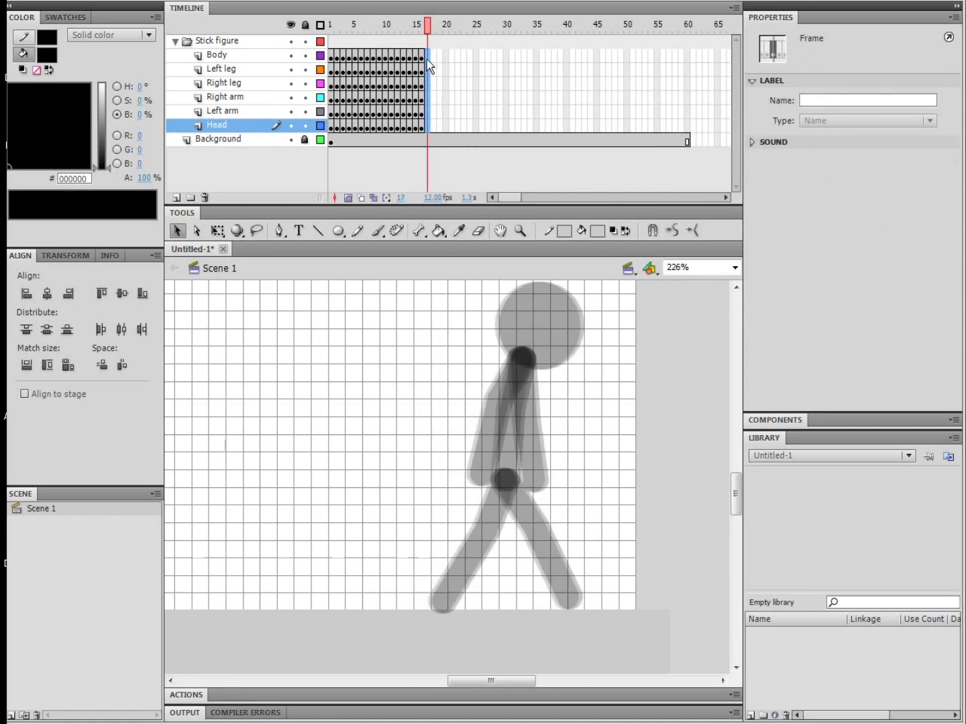
{"action": "right_click", "coordinate": [427, 60]}
{"action": "left_click", "coordinate": [494, 169]}
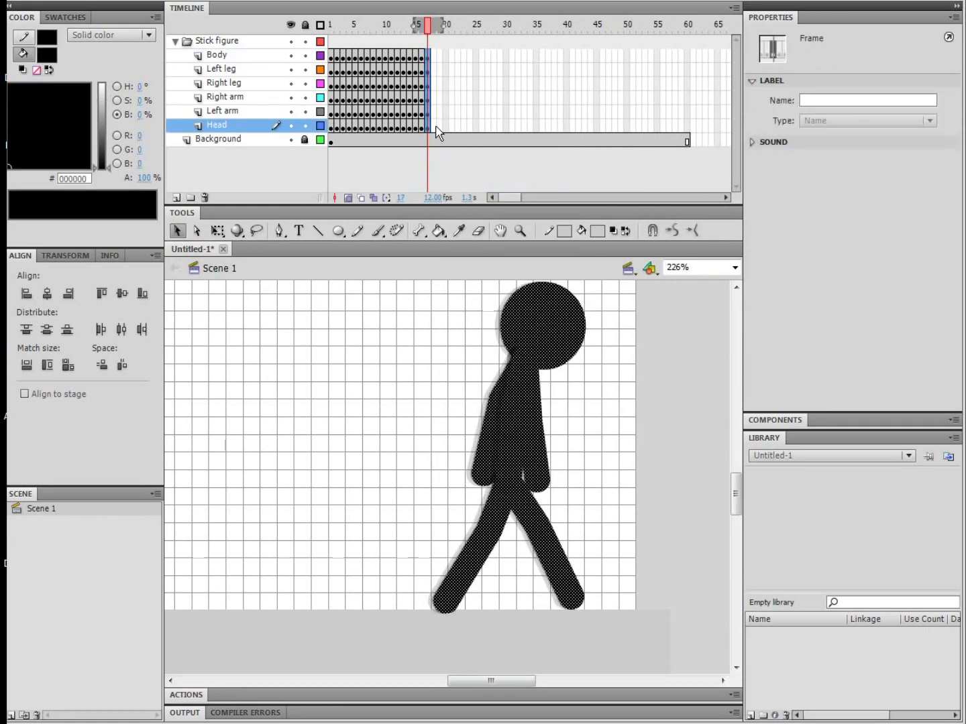
{"action": "left_click_drag", "start_coordinate": [437, 130], "coordinate": [436, 71]}
{"action": "right_click", "coordinate": [433, 63]}
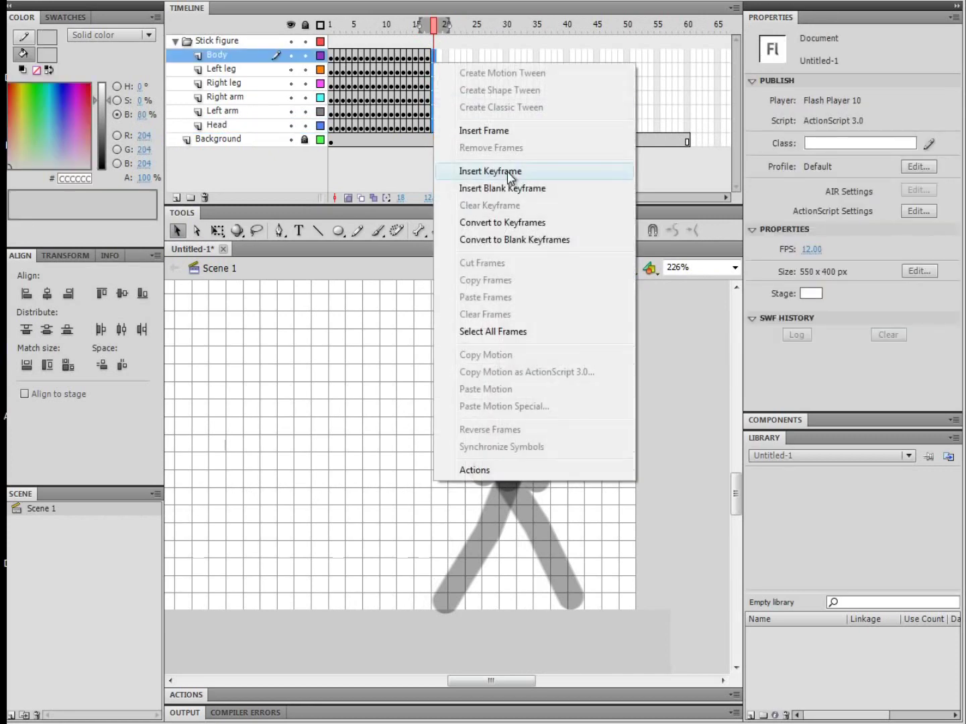
{"action": "left_click", "coordinate": [507, 171]}
{"action": "left_click", "coordinate": [432, 492]}
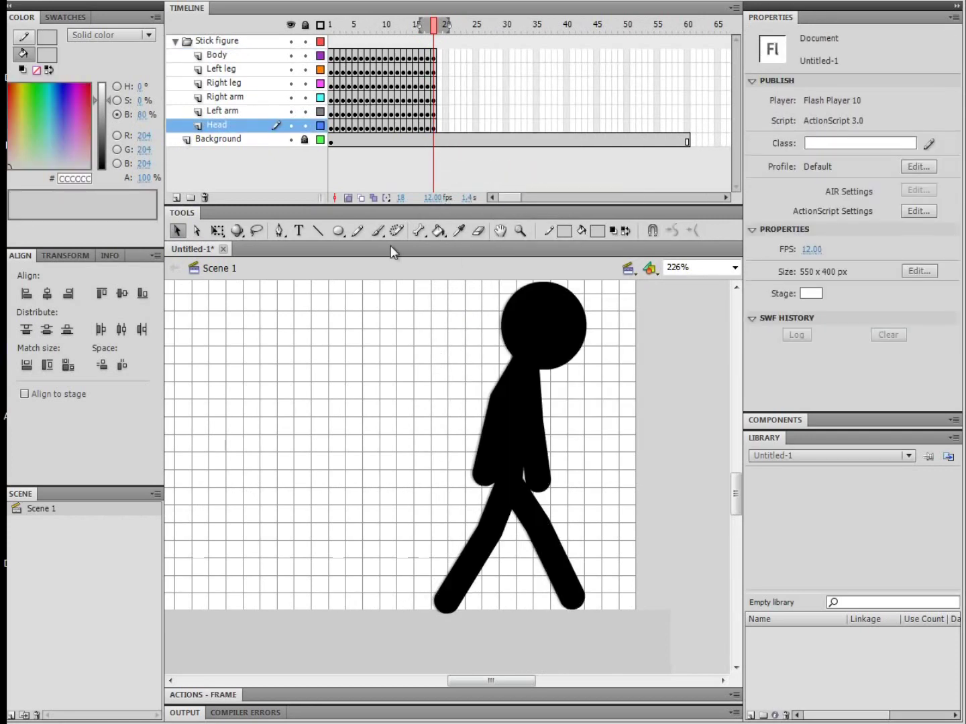
Zoom out to the whole stage, return to frame 1 and test the movie to watch the run
{"action": "left_click", "coordinate": [521, 231]}
{"action": "left_click", "coordinate": [432, 492]}
{"action": "left_click_drag", "start_coordinate": [326, 473], "coordinate": [473, 390]}
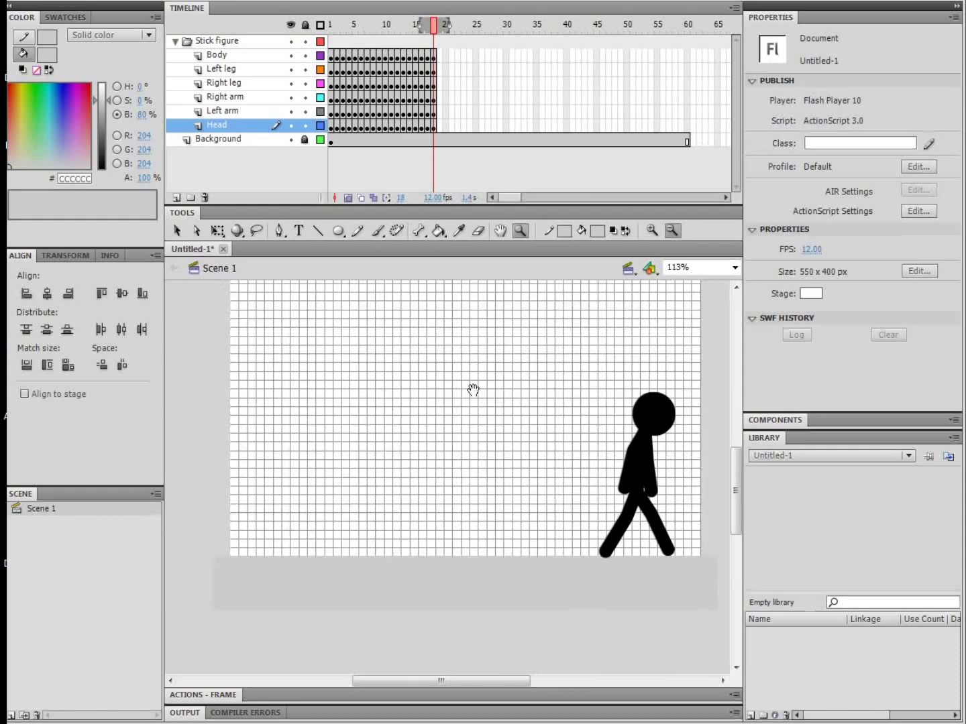
{"action": "left_click_drag", "start_coordinate": [445, 34], "coordinate": [329, 66]}
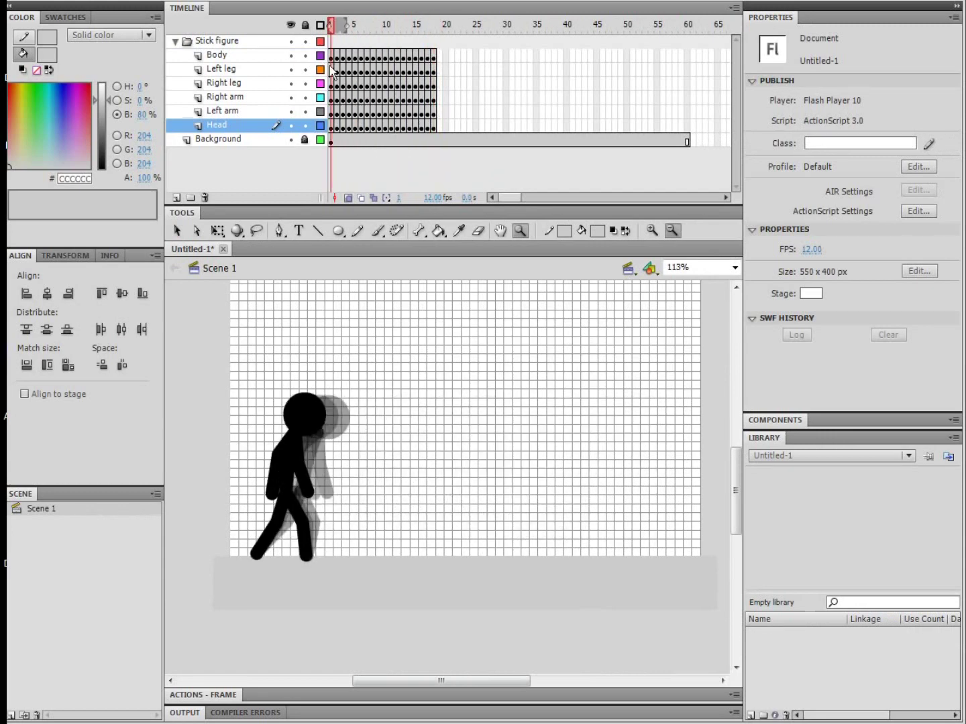
{"action": "key", "text": "ctrl+Return"}
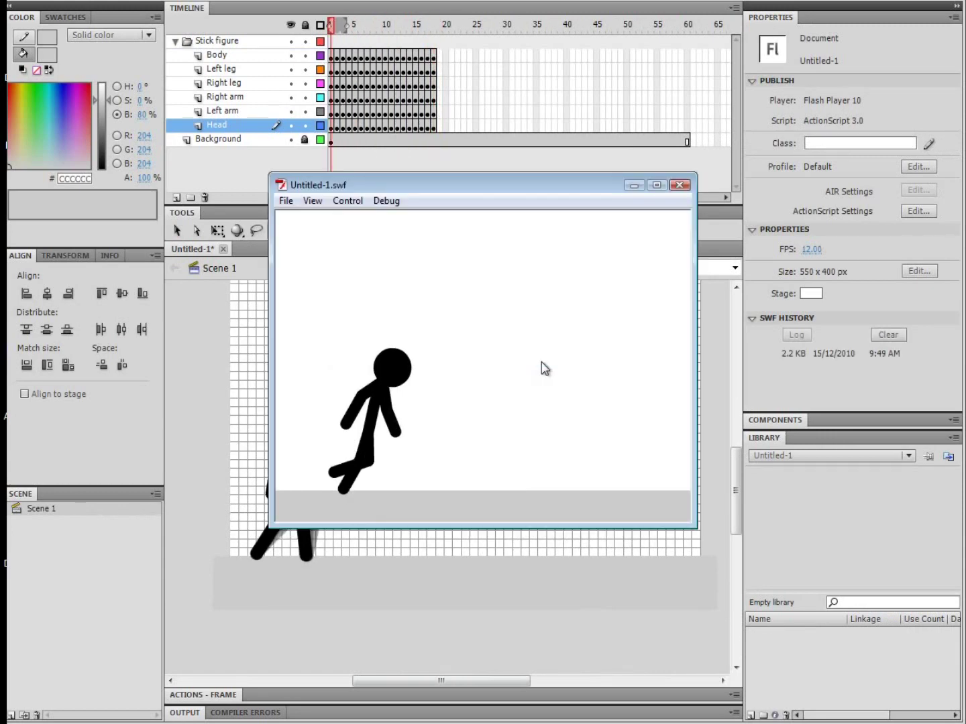
{"action": "left_click", "coordinate": [680, 185]}
Trim the Background layer to end at frame 18 and scrub the animation back to frame 1
{"action": "left_click", "coordinate": [429, 24]}
{"action": "left_click_drag", "start_coordinate": [428, 21], "coordinate": [403, 32]}
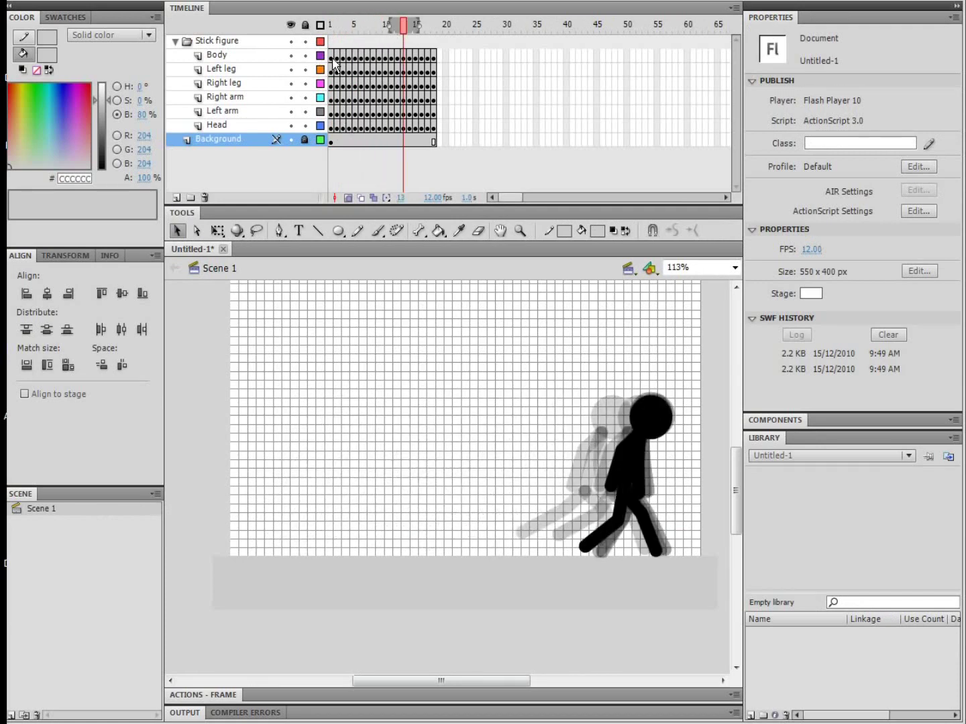
{"action": "left_click_drag", "start_coordinate": [403, 31], "coordinate": [321, 41]}
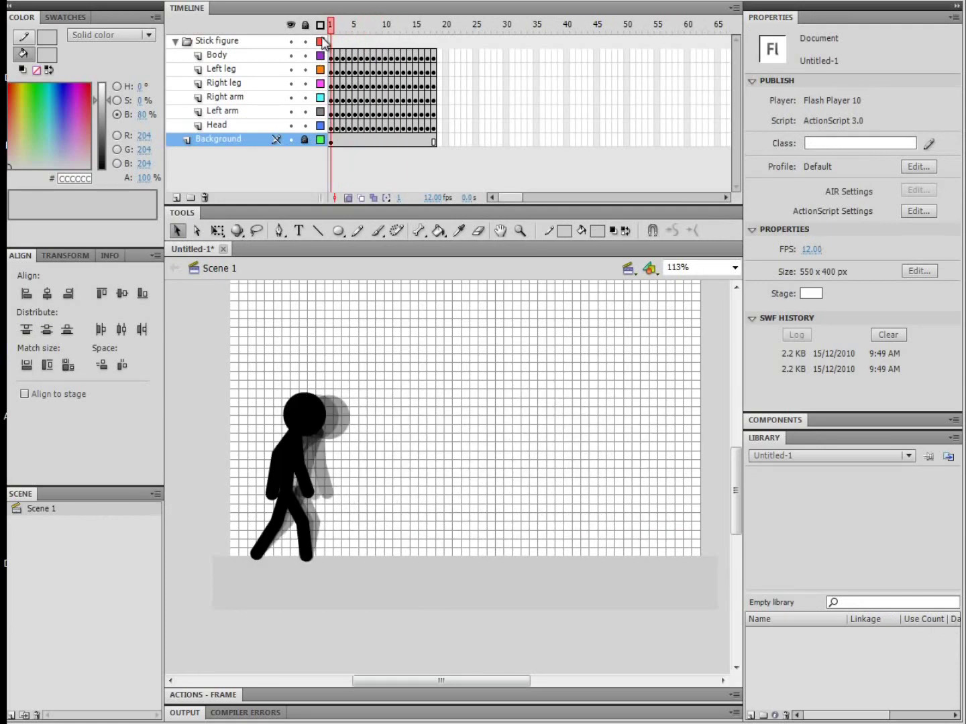
Insert frames after frame 1 on all layers so the starting pose holds through frame 11
{"action": "left_click_drag", "start_coordinate": [389, 42], "coordinate": [331, 127]}
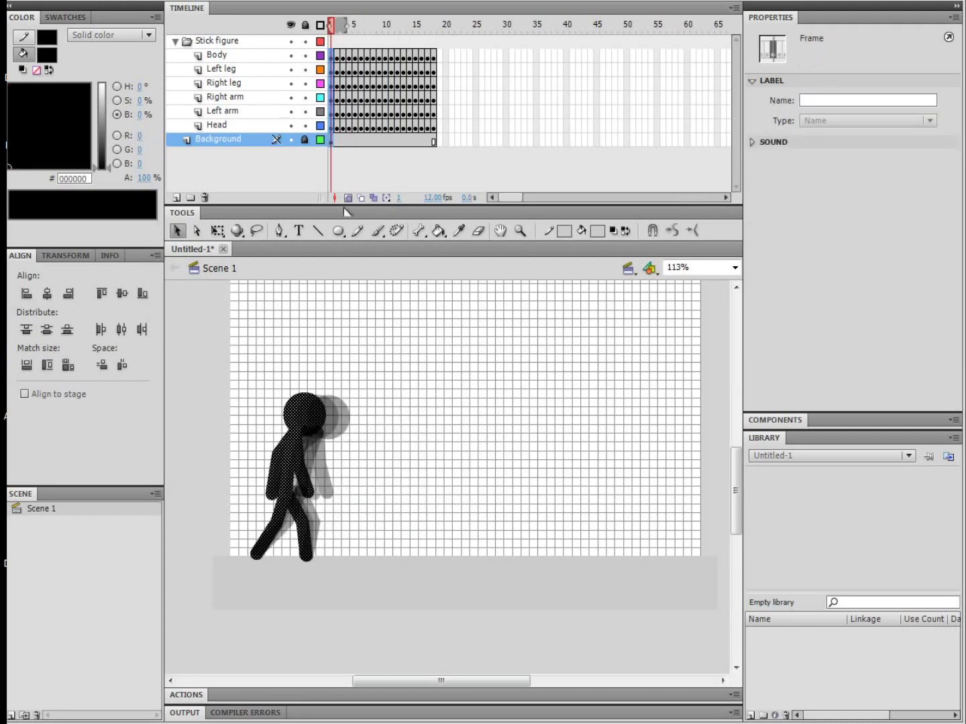
{"action": "key", "text": "F5"}
{"action": "key", "text": "F5"}
{"action": "key", "text": "F5"}
{"action": "key", "text": "F5"}
{"action": "key", "text": "F5"}
{"action": "key", "text": "F5"}
{"action": "key", "text": "F5"}
{"action": "key", "text": "F5"}
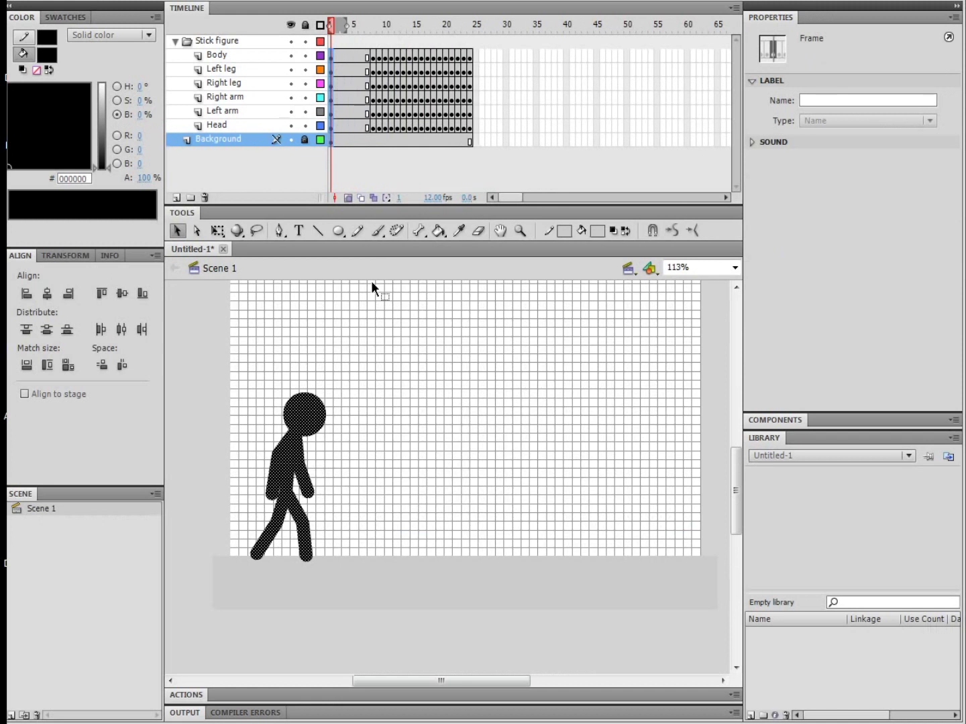
{"action": "key", "text": "F5"}
{"action": "key", "text": "F5"}
Test the movie to check the held starting pose, and close the preview
{"action": "left_click", "coordinate": [436, 438]}
{"action": "key", "text": "ctrl+Return"}
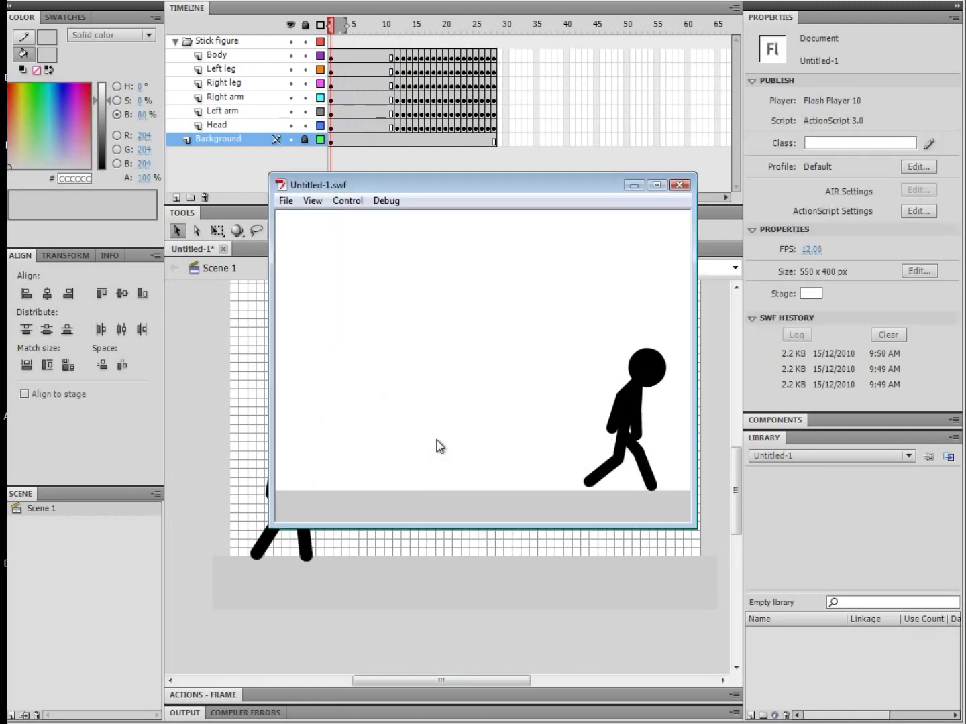
{"action": "left_click", "coordinate": [679, 183]}
Extend the final pose at frame 28 through frame 37 on all layers and test the movie
{"action": "left_click_drag", "start_coordinate": [493, 140], "coordinate": [494, 58]}
{"action": "key", "text": "F5"}
{"action": "key", "text": "F5"}
{"action": "key", "text": "F5"}
{"action": "key", "text": "F5"}
{"action": "key", "text": "F5"}
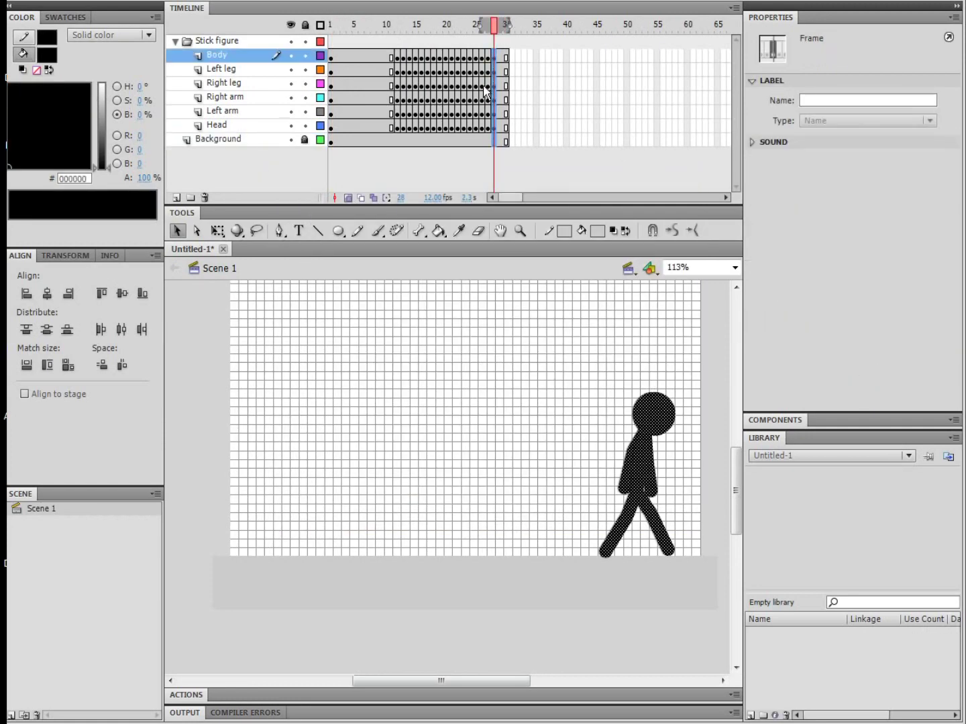
{"action": "key", "text": "F5"}
{"action": "key", "text": "F5"}
{"action": "key", "text": "F5"}
{"action": "key", "text": "F5"}
{"action": "left_click", "coordinate": [494, 389]}
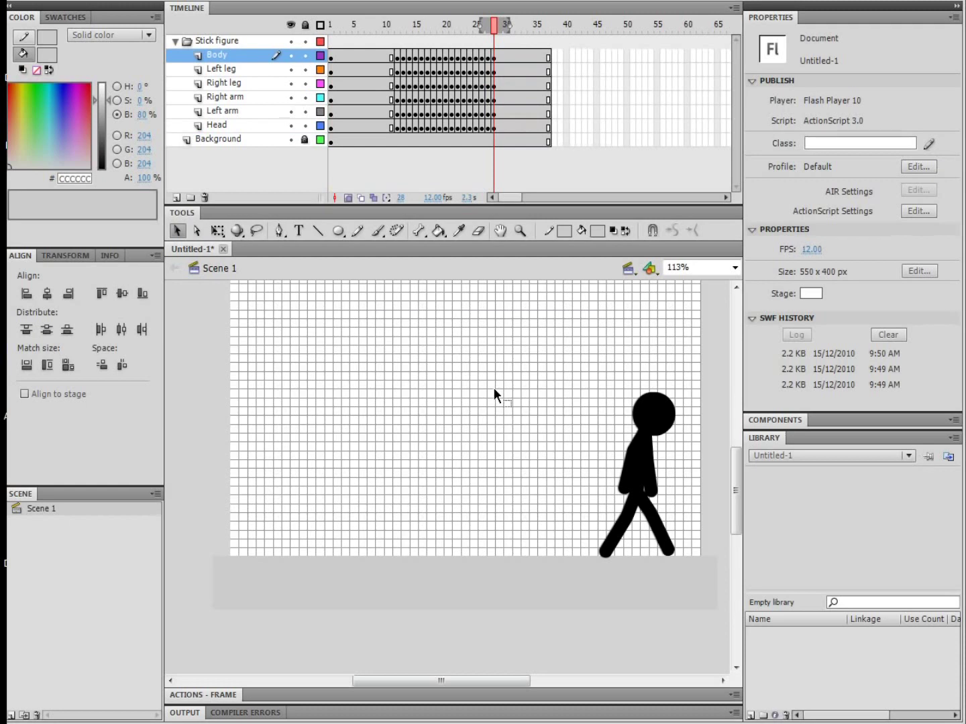
{"action": "key", "text": "ctrl+Return"}
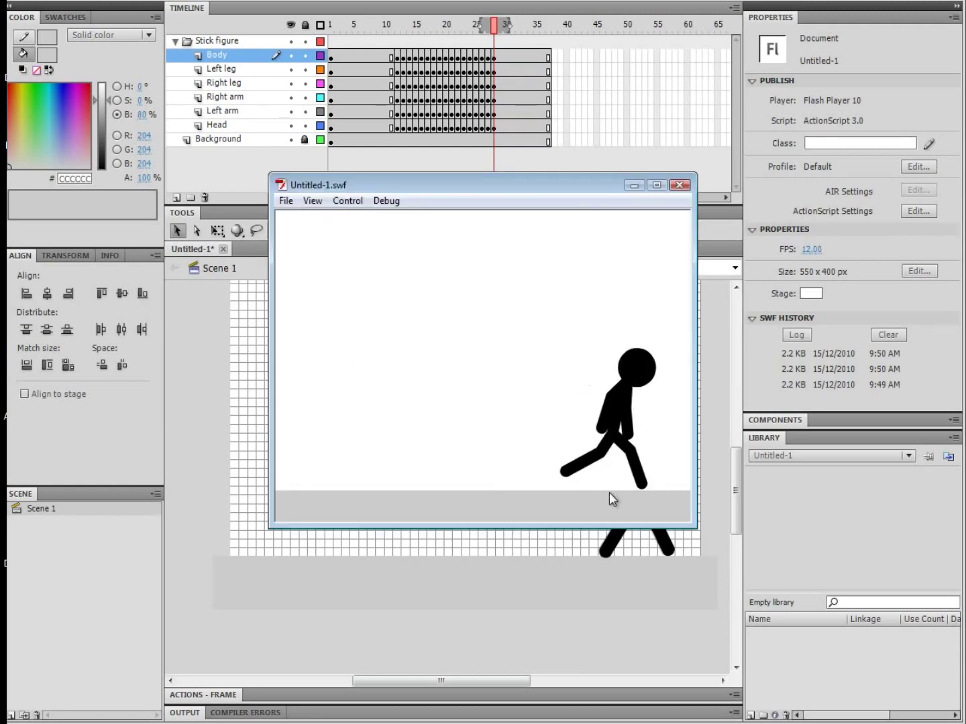